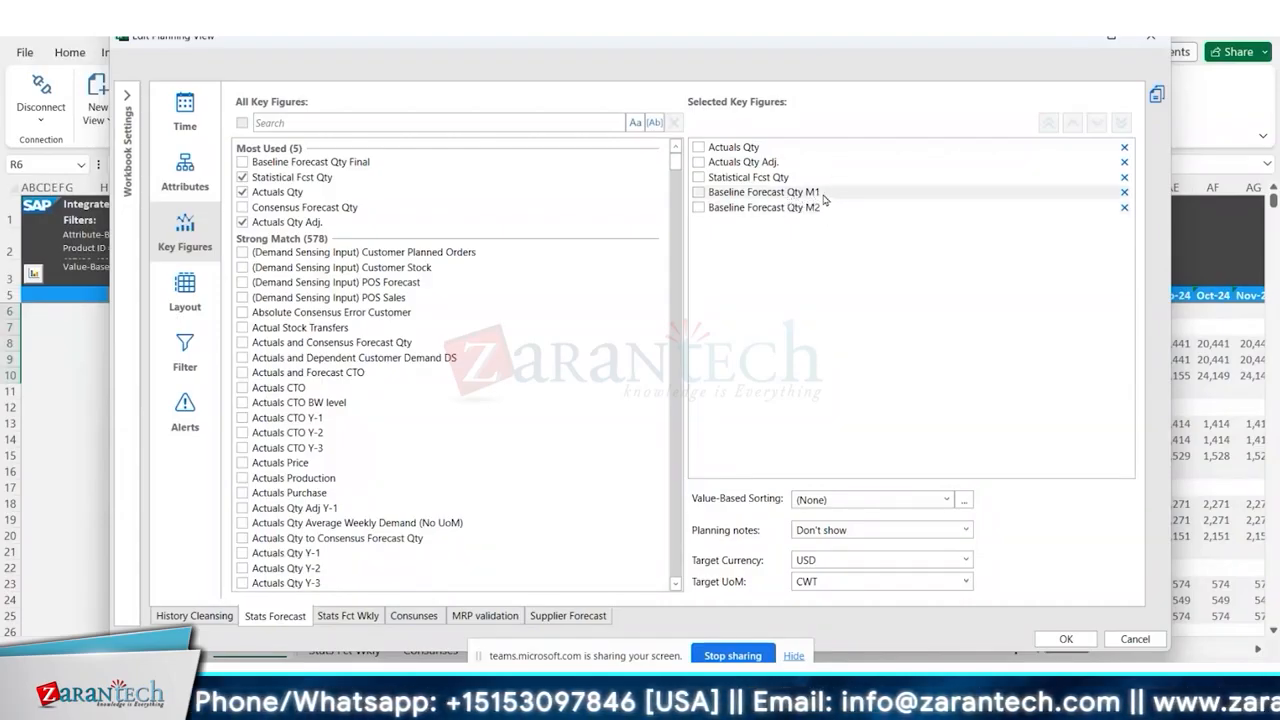
- Review the Stats Forecast planning view's selected key figures, row and column layout, and Product ID filter, then accept the settings
mouse_move(830, 196)
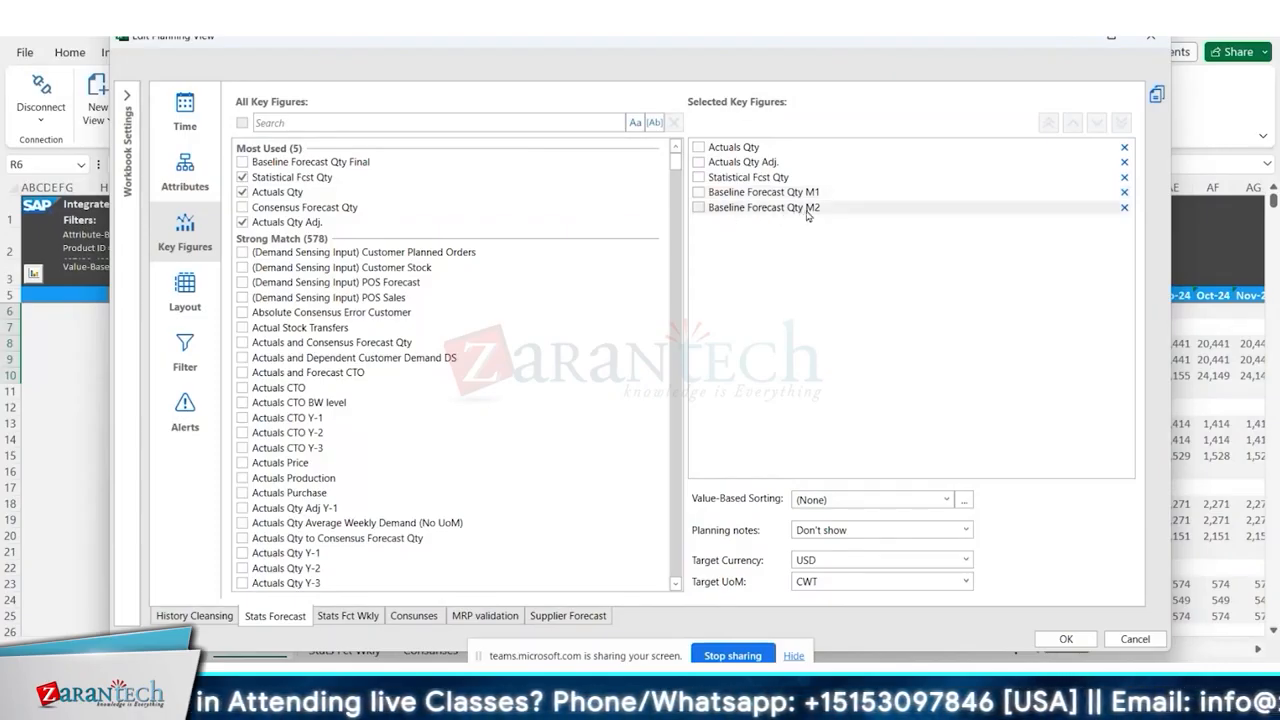
mouse_move(808, 215)
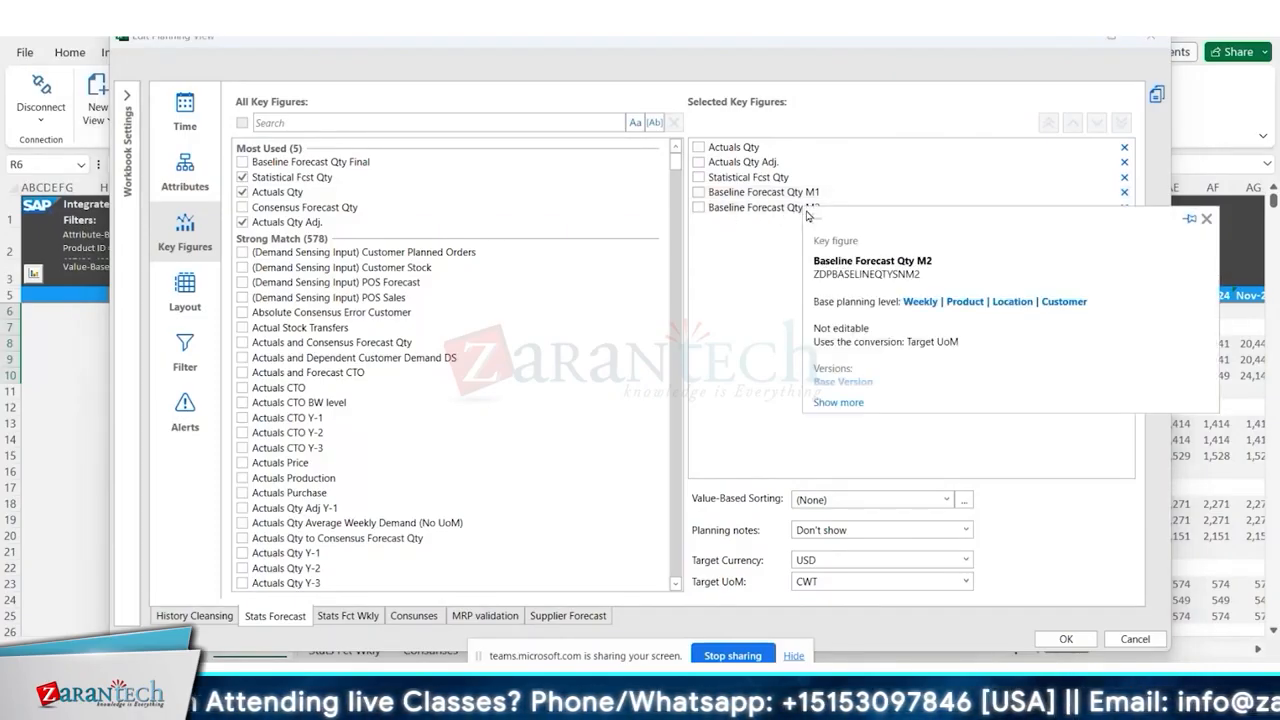
left_click(205, 298)
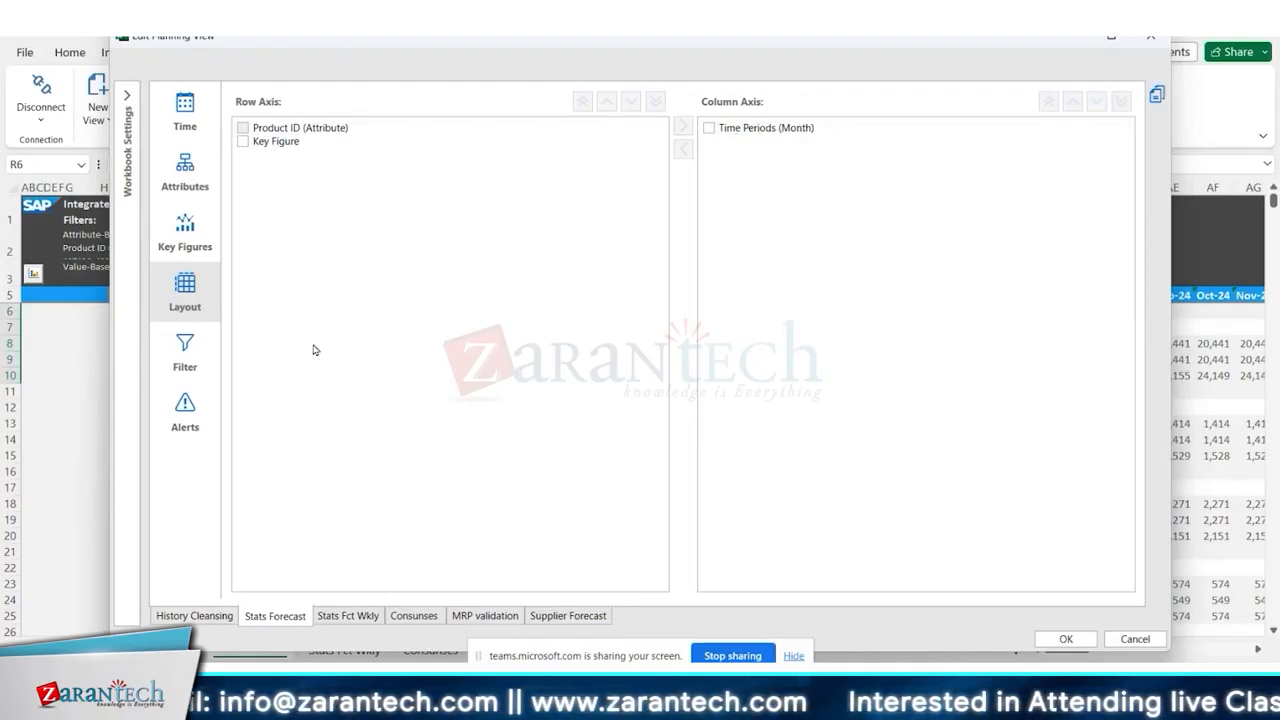
left_click(185, 350)
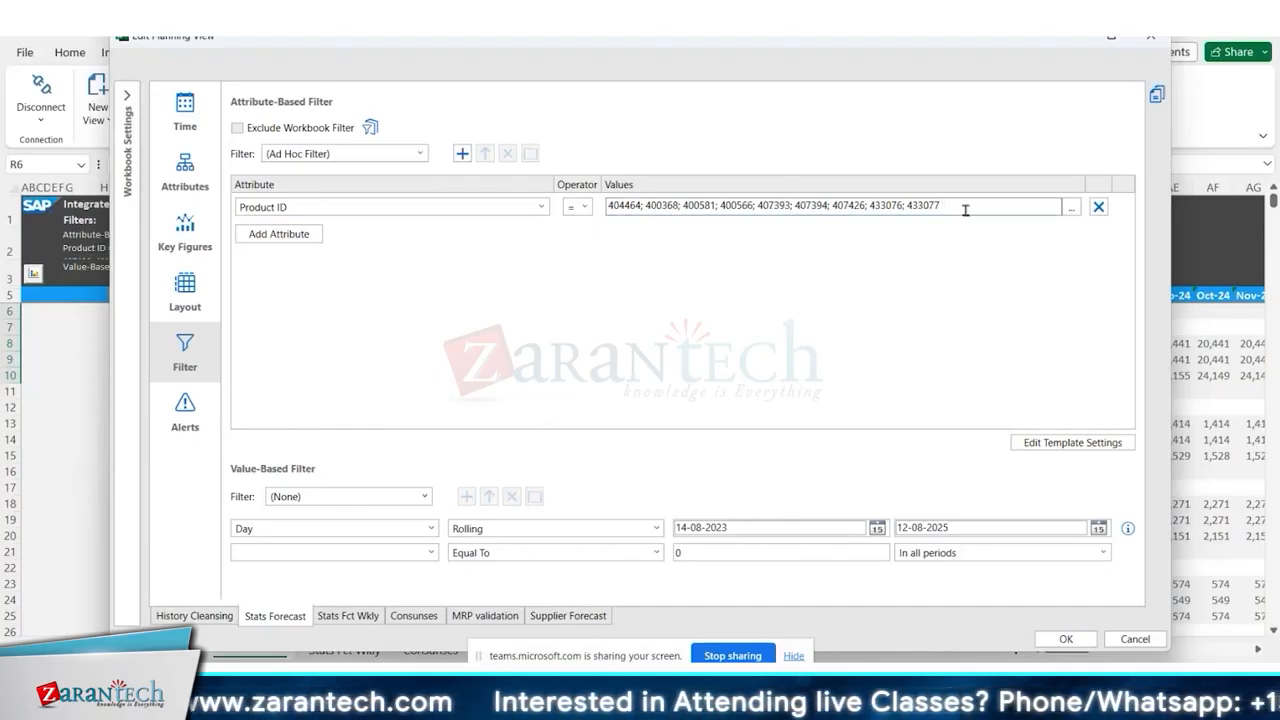
double_click(637, 205)
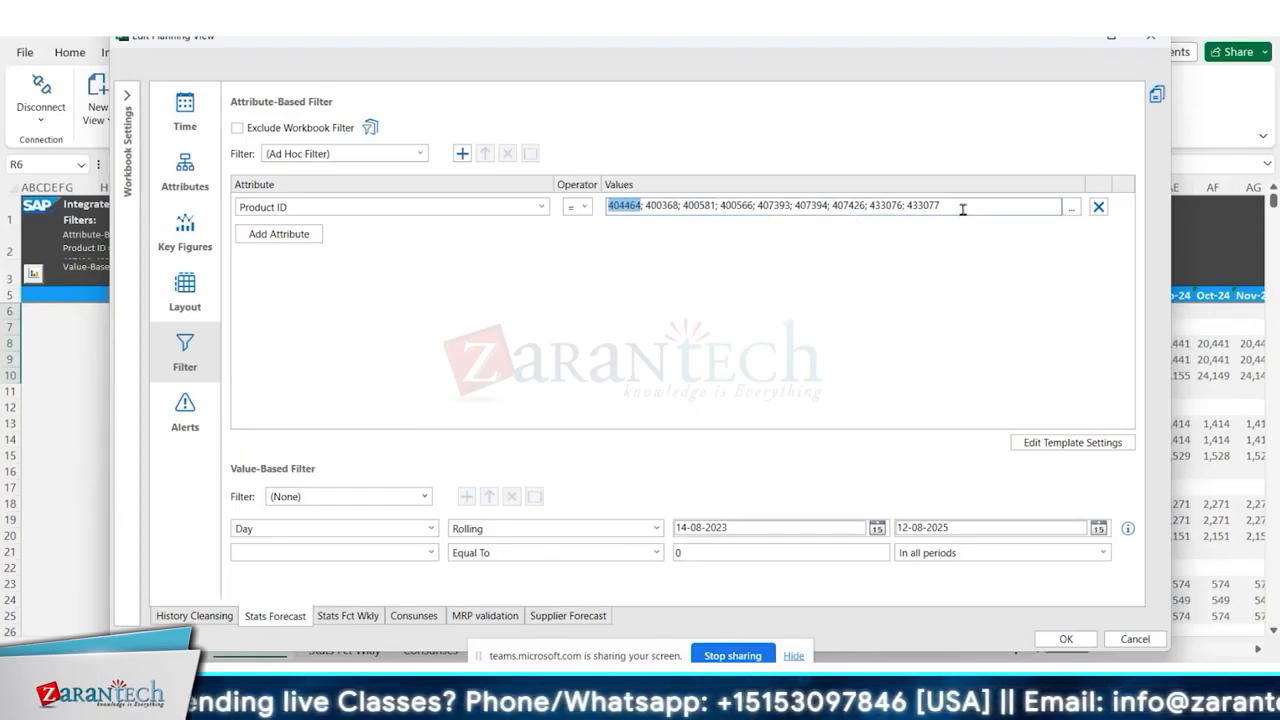
left_click(1066, 639)
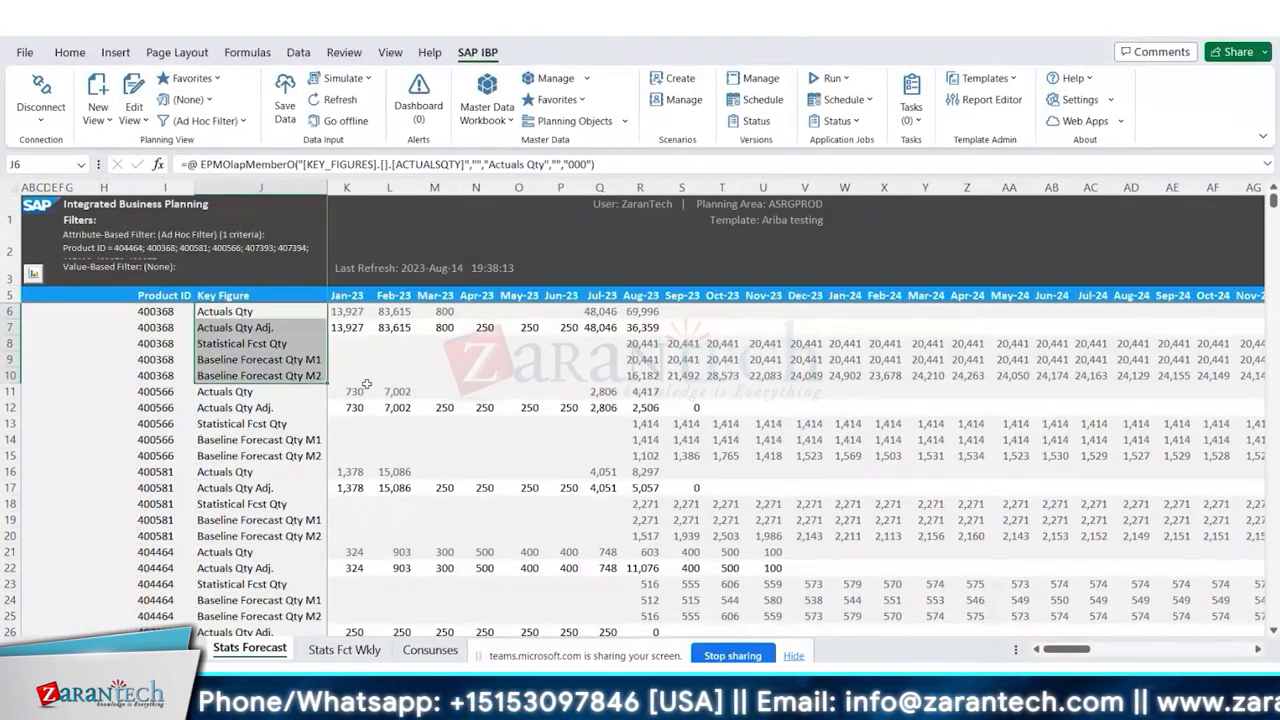
- Review the rows of product 400566 and the forecast model choice for a Statistical Forecasting run, then cancel the run
left_click_drag(146, 392, 842, 403)
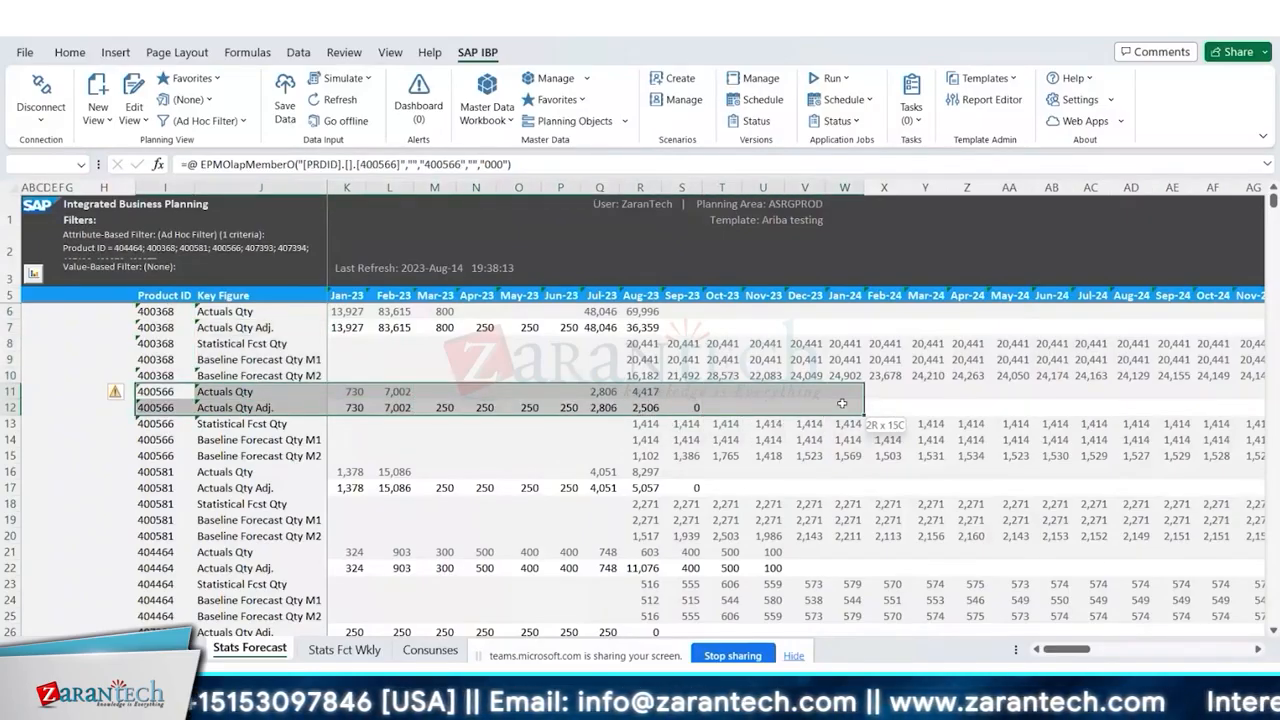
left_click_drag(842, 403, 998, 452)
left_click(836, 78)
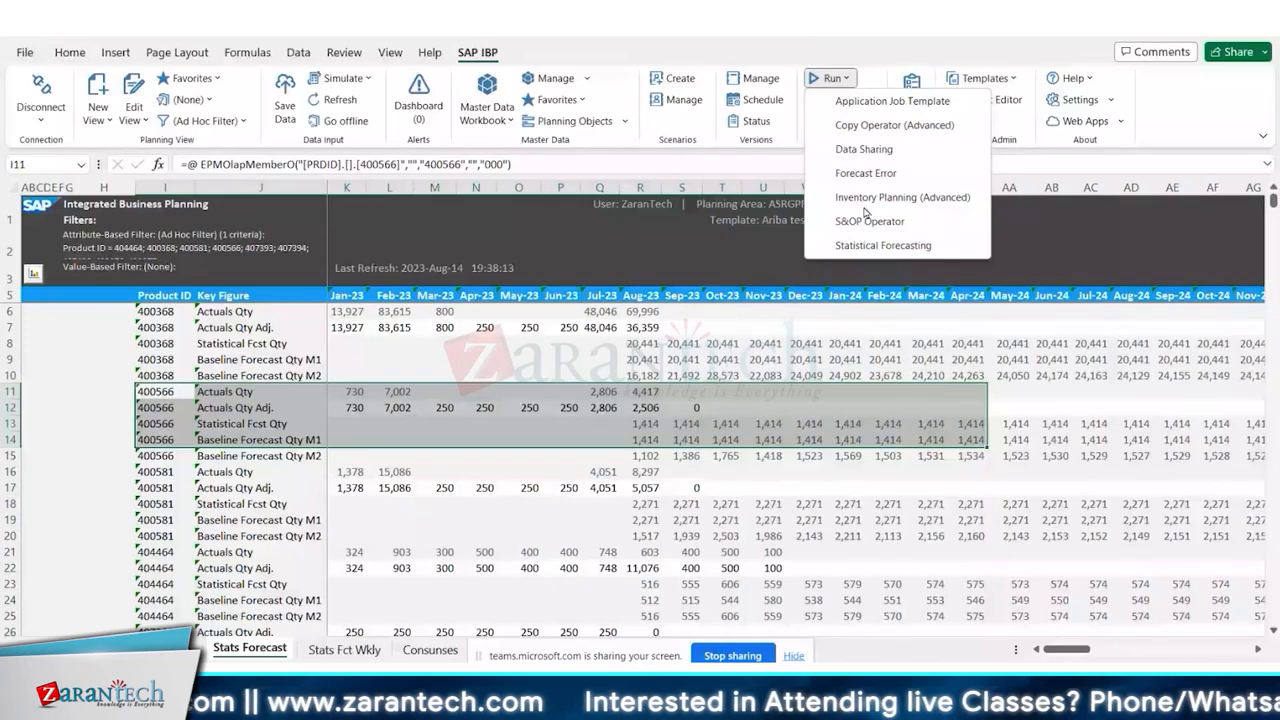
left_click(872, 245)
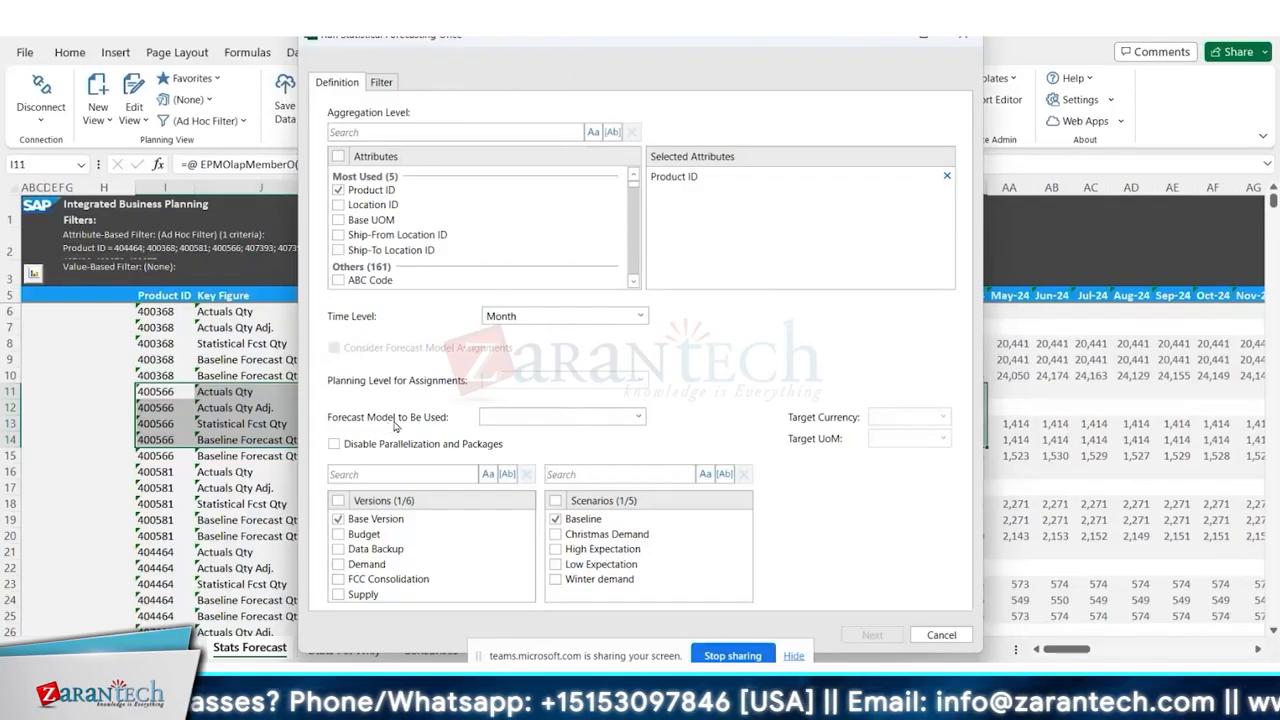
left_click(641, 418)
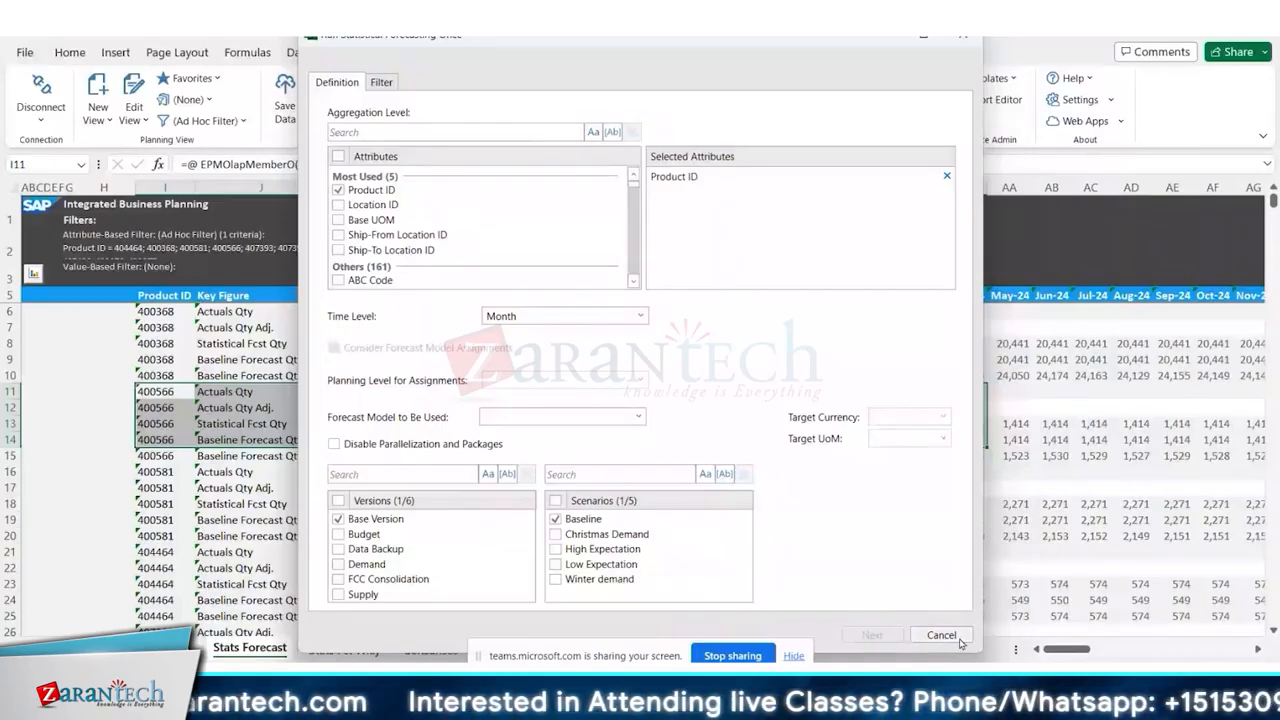
left_click(940, 635)
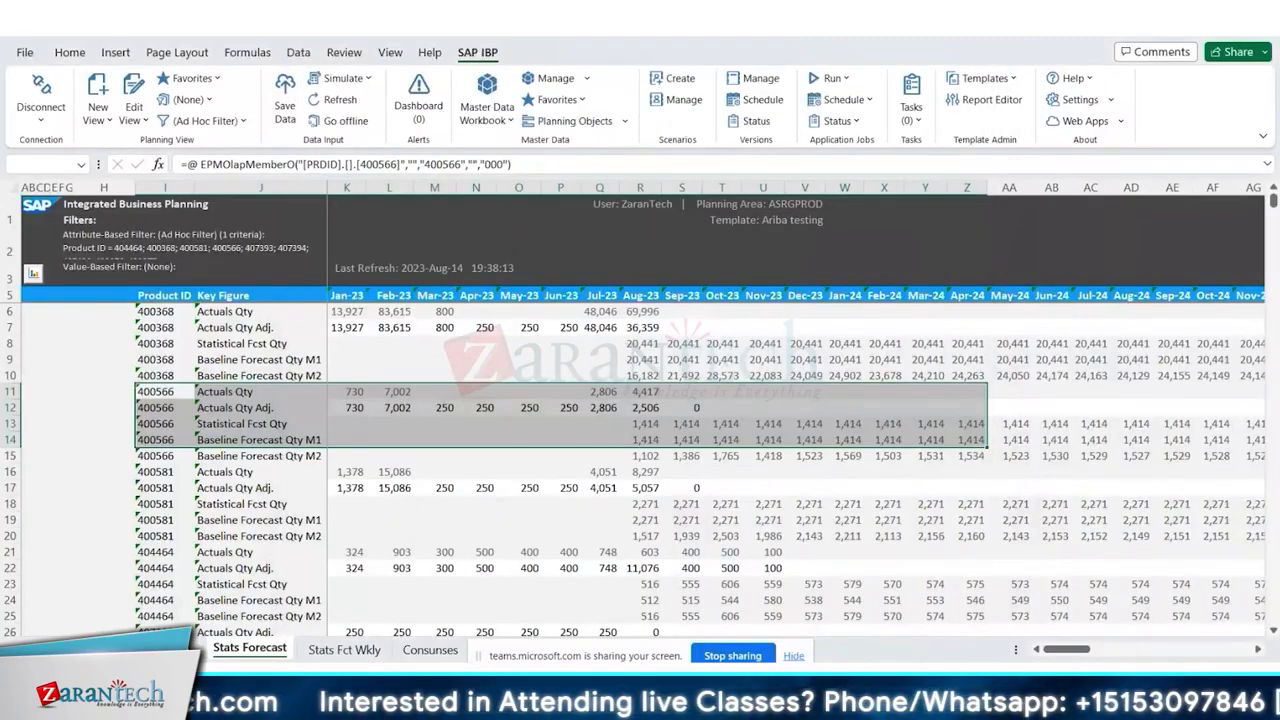
- Switch to SAP IBP in the browser, search the apps for "manage for", and open Manage Forecast Models
mouse_move(790, 688)
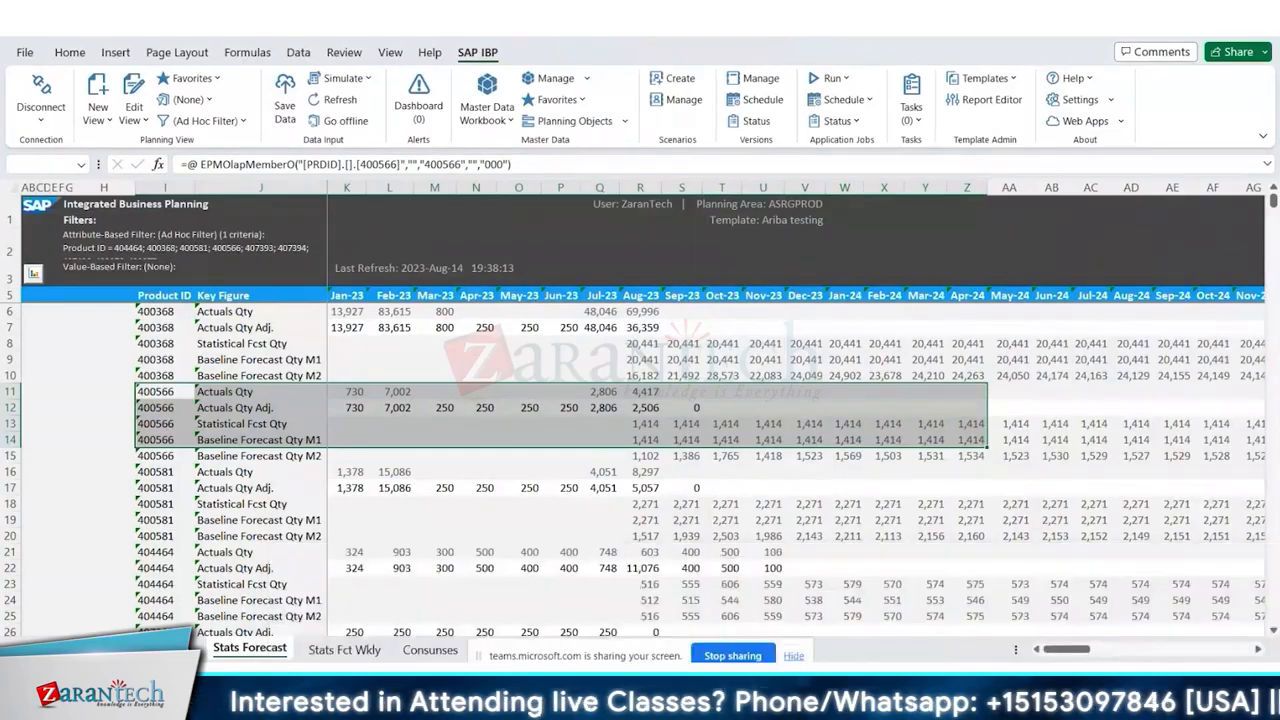
mouse_move(844, 688)
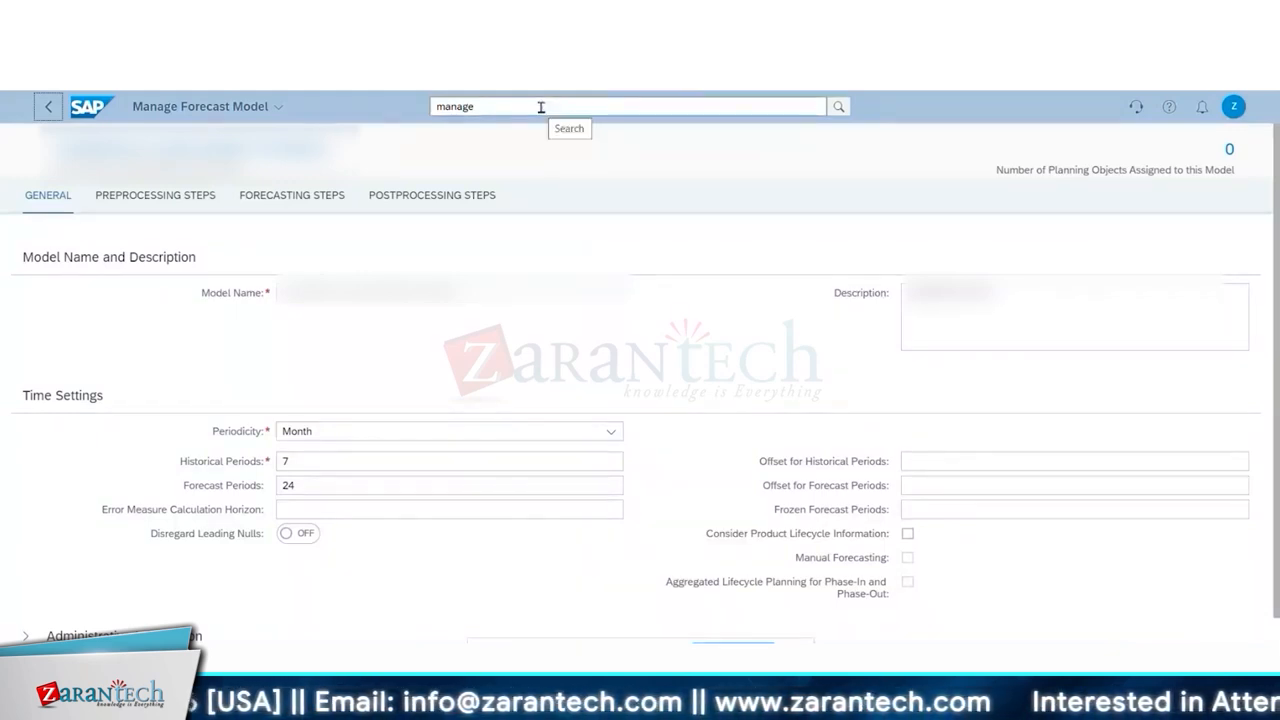
mouse_move(812, 637)
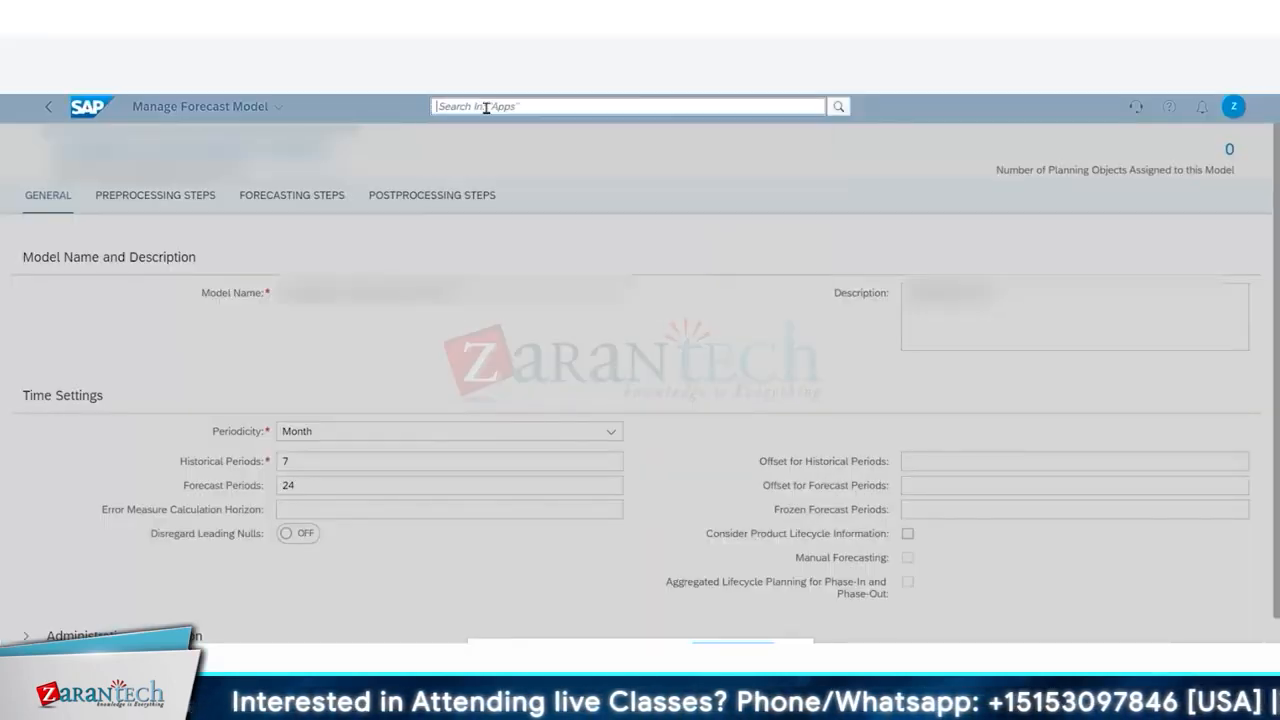
type("manage for")
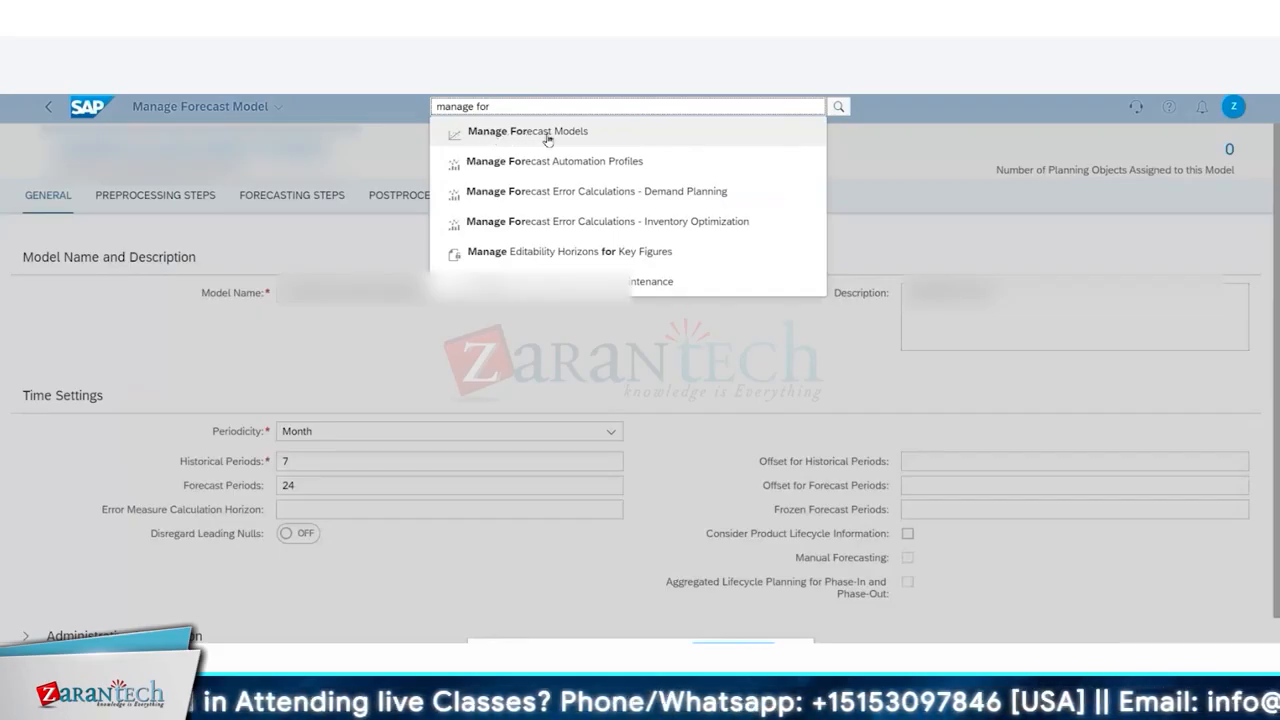
left_click(548, 136)
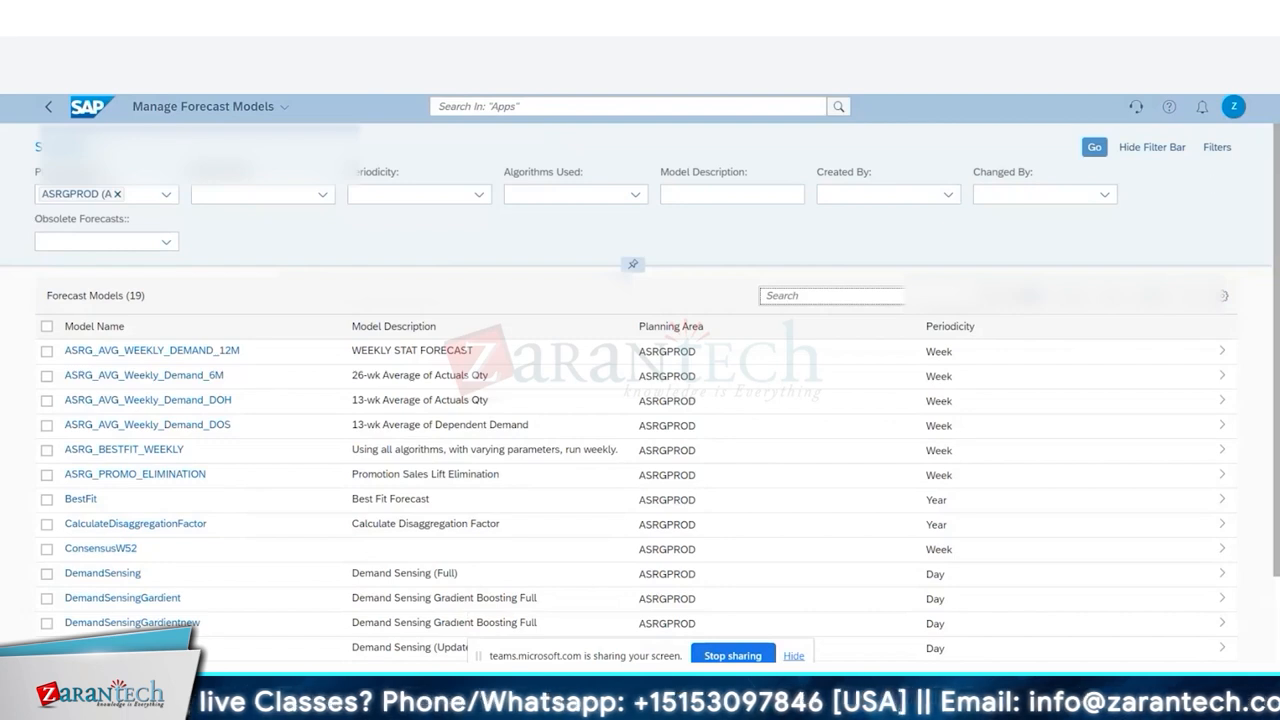
- Remove ASRGPROD from the planning area filter and reload the forecast models list
left_click(167, 197)
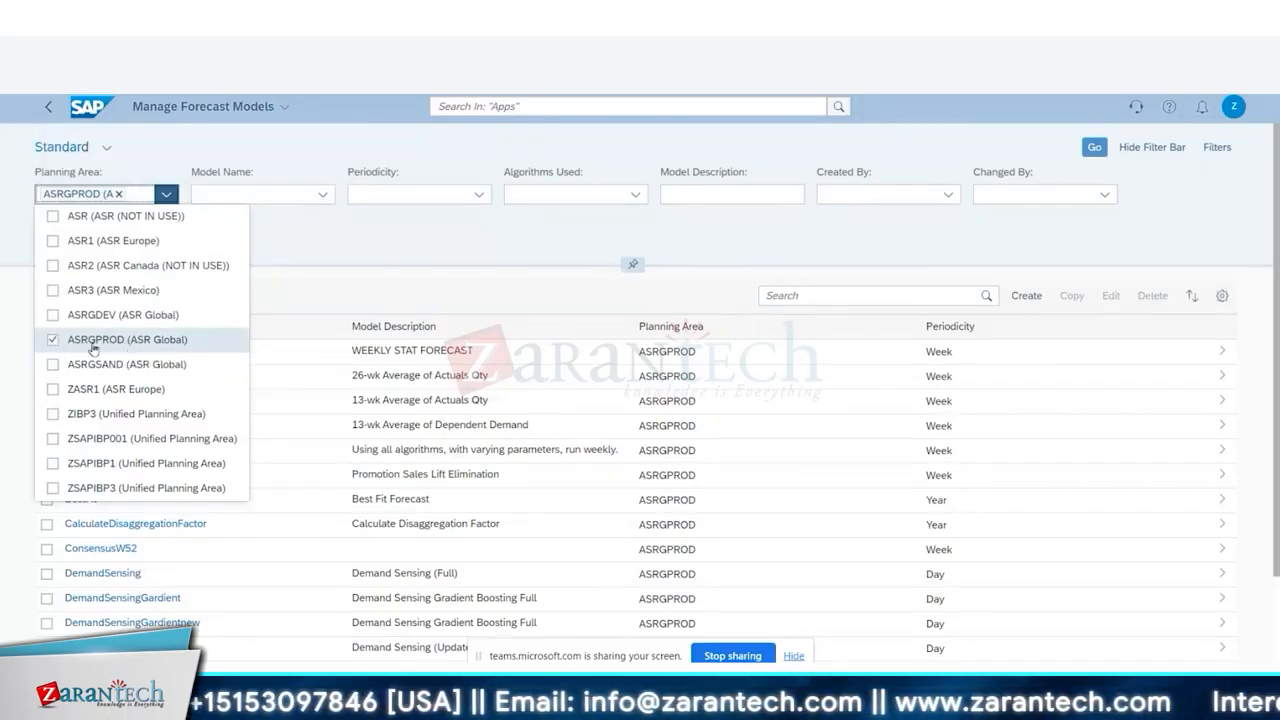
left_click(95, 341)
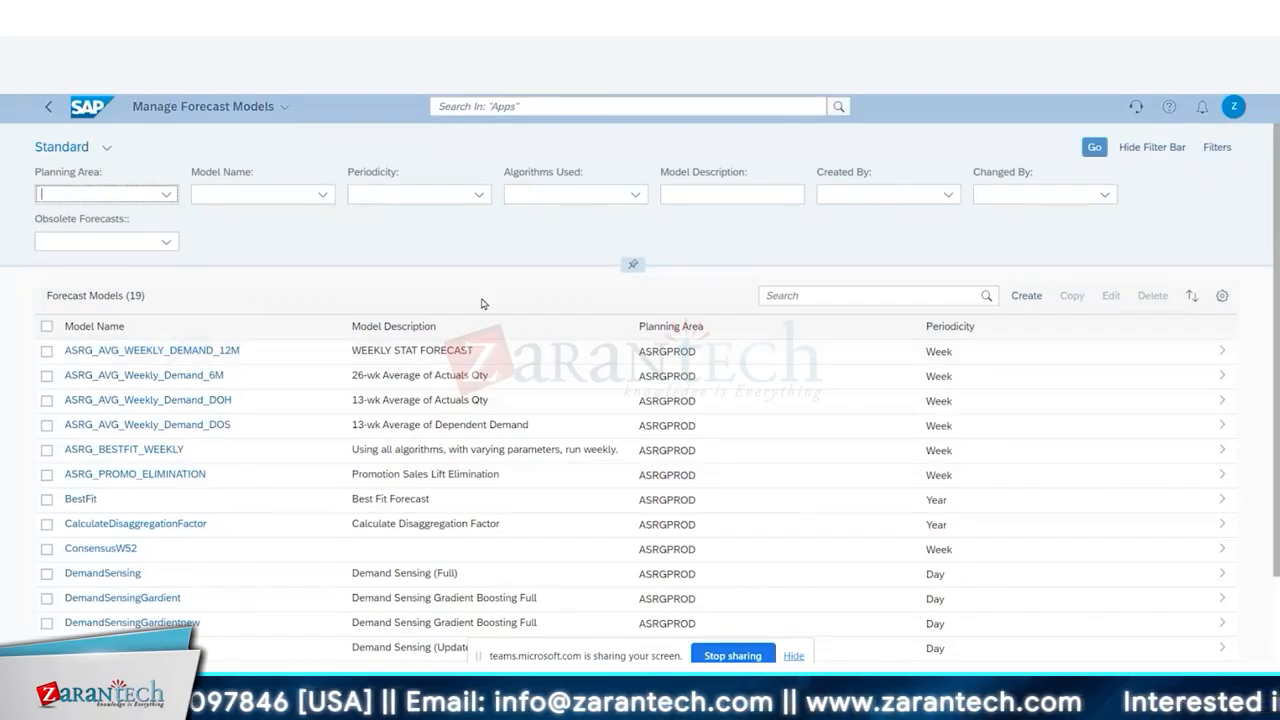
left_click(1094, 148)
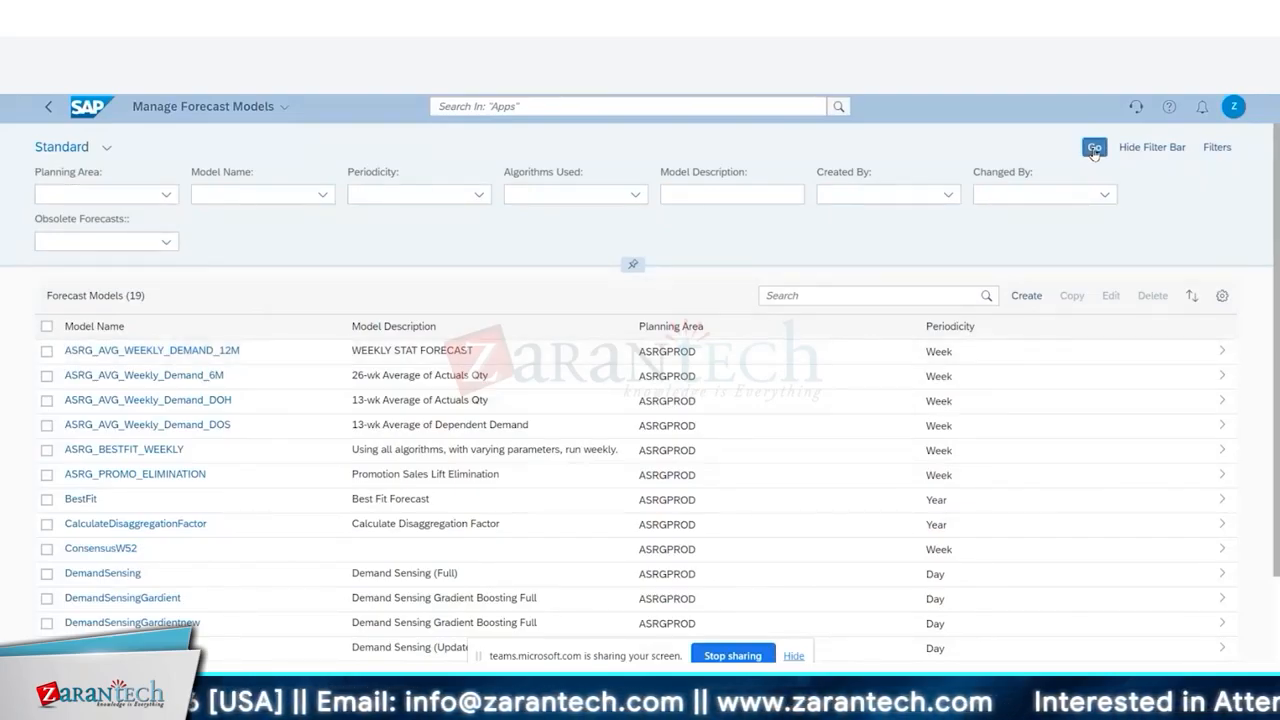
- Open the monthly outlier correction forecast model of planning area ASRGPROD for editing
scroll(531, 366, "down", 15)
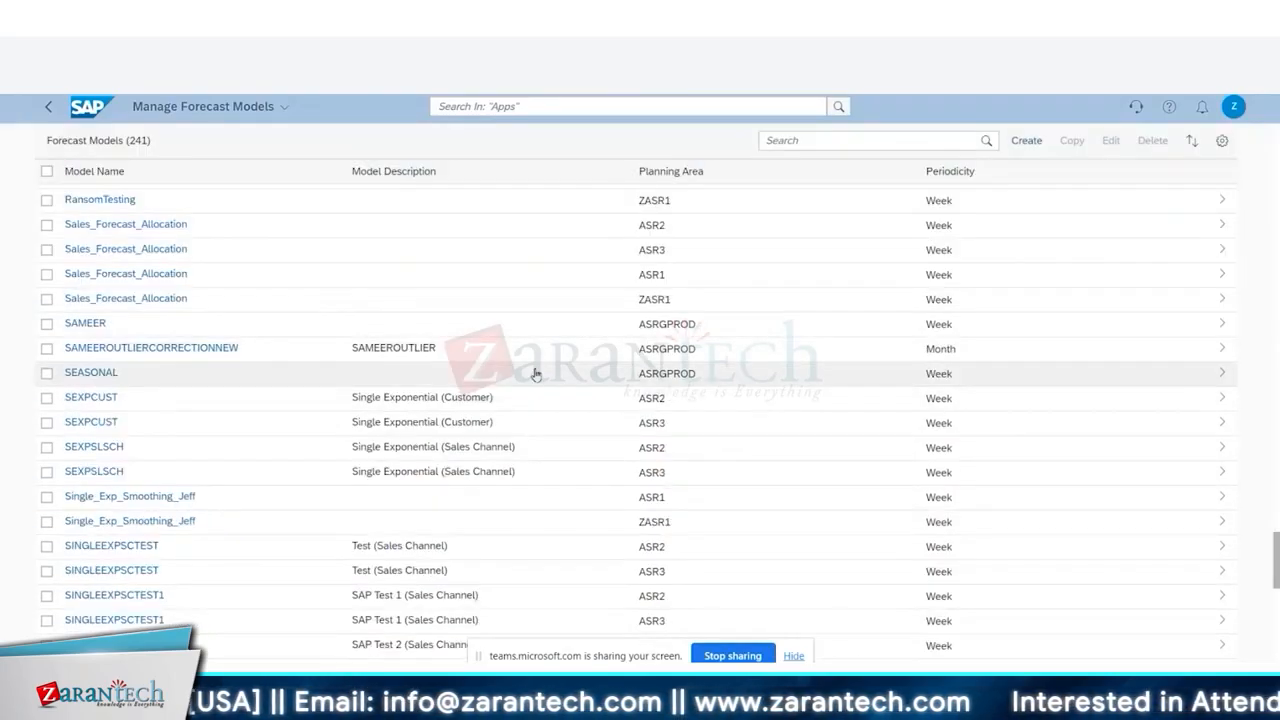
left_click(46, 349)
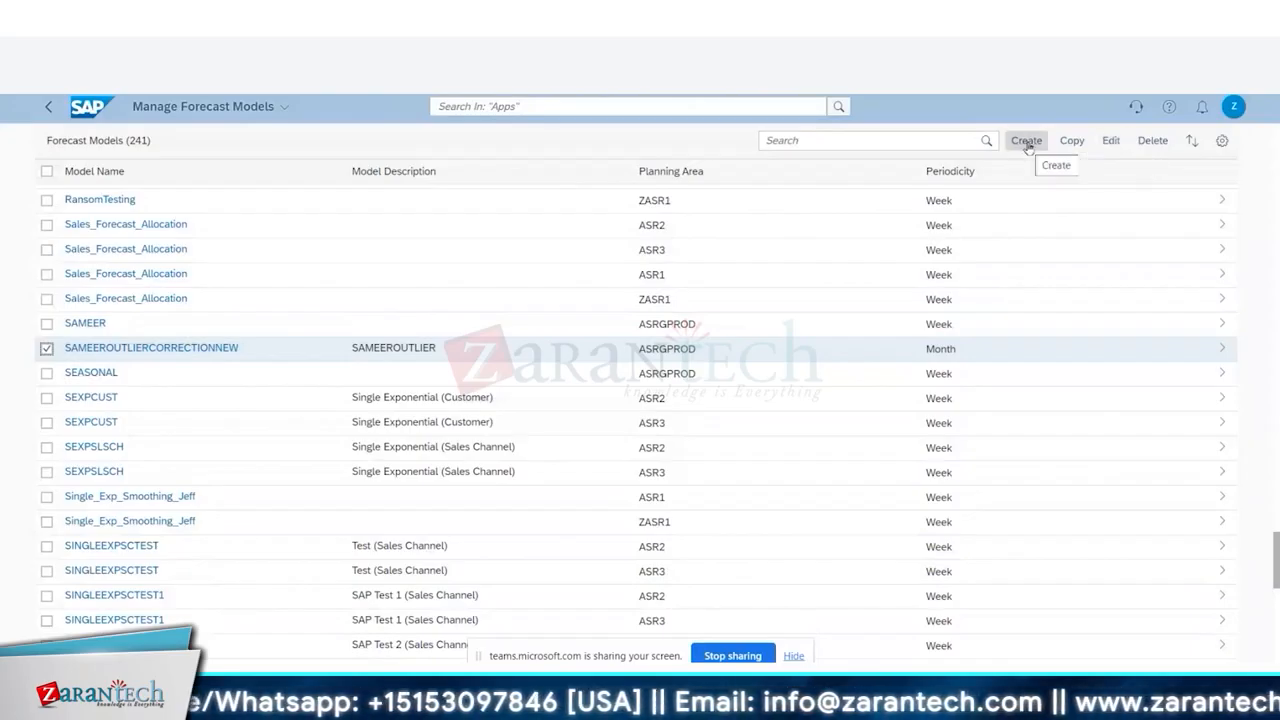
left_click(1111, 141)
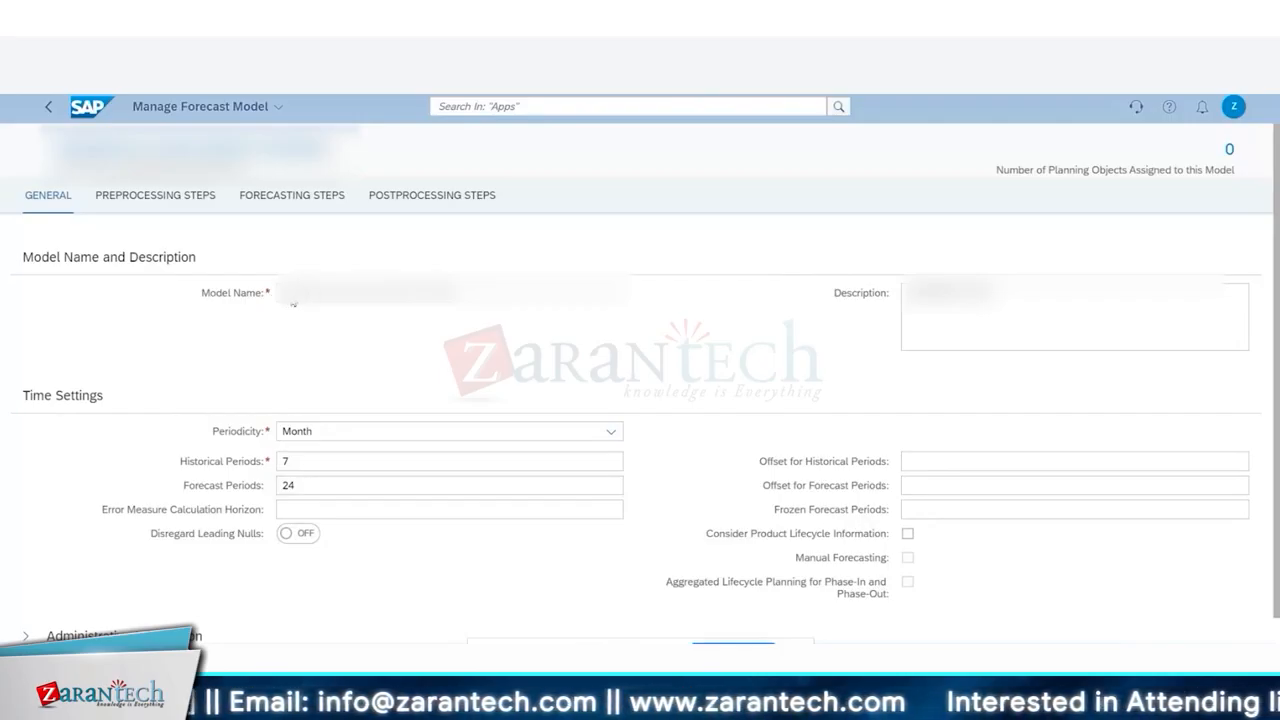
- Review the forecast model's description and the demand planning process slide, then return to the model
left_click(904, 298)
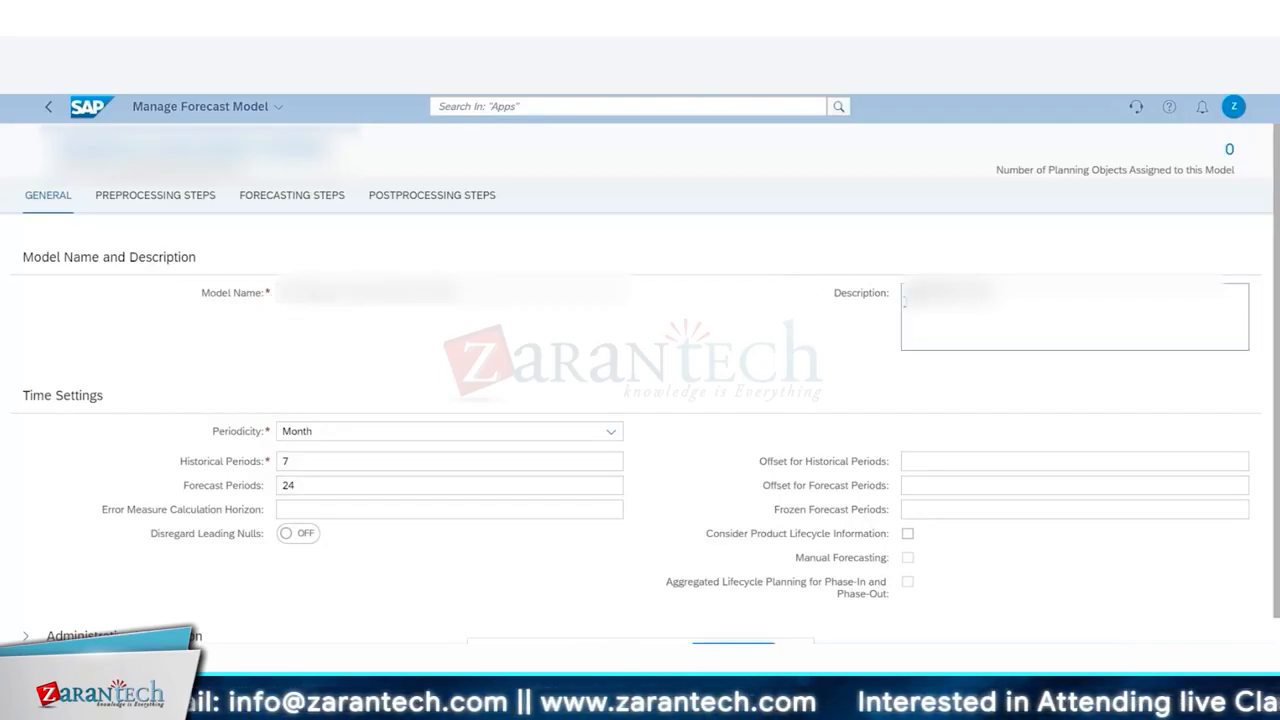
left_click_drag(990, 293, 883, 290)
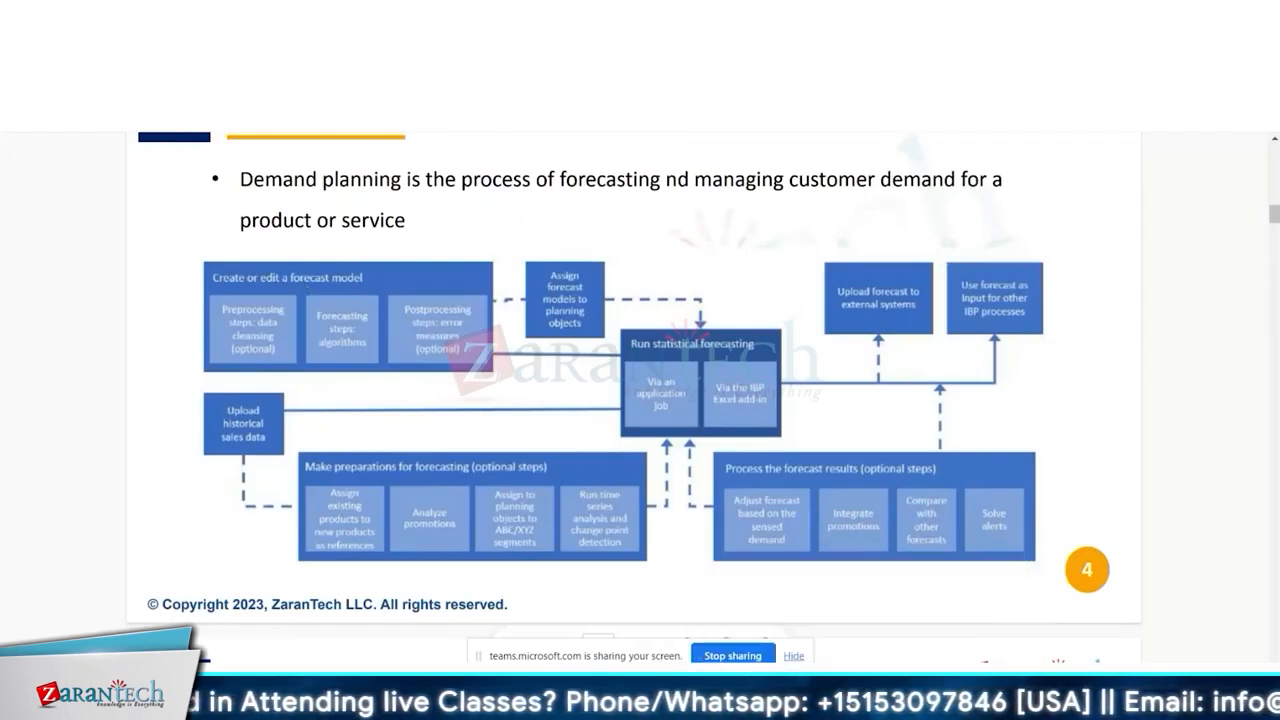
left_click(700, 692)
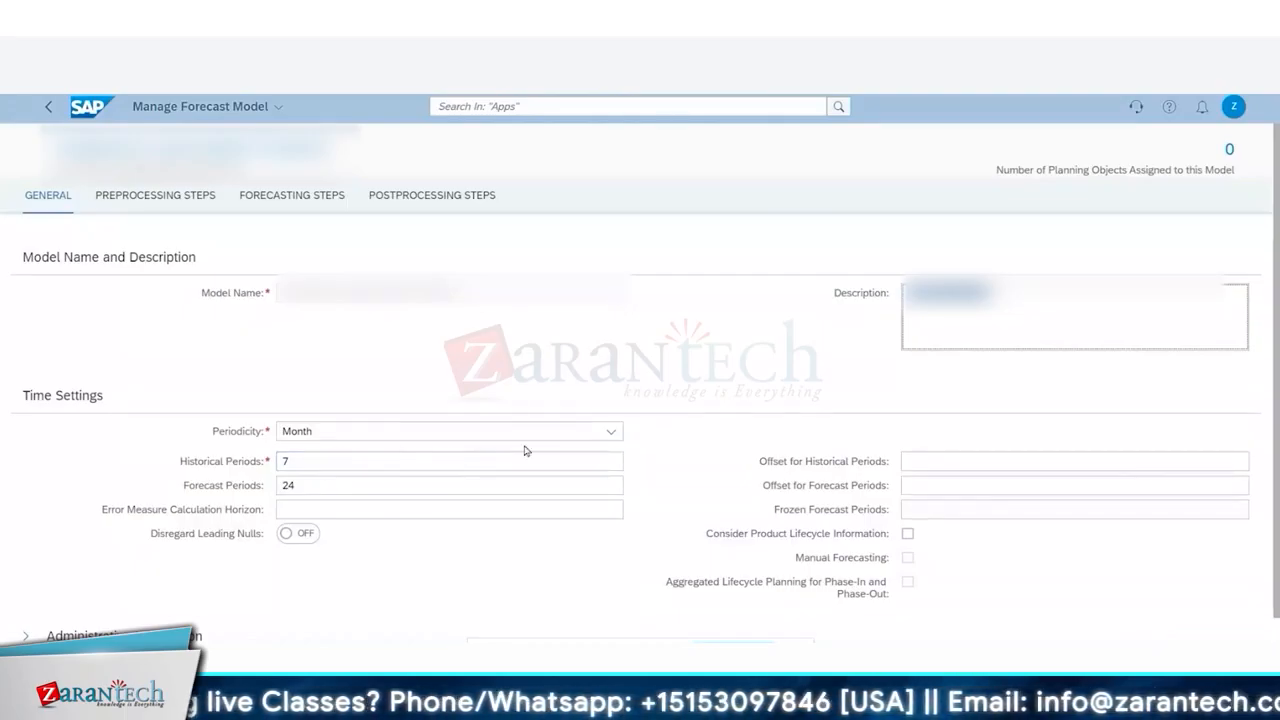
- Set the model's periodicity to Week with 52 historical periods and 104 forecast periods
left_click(610, 431)
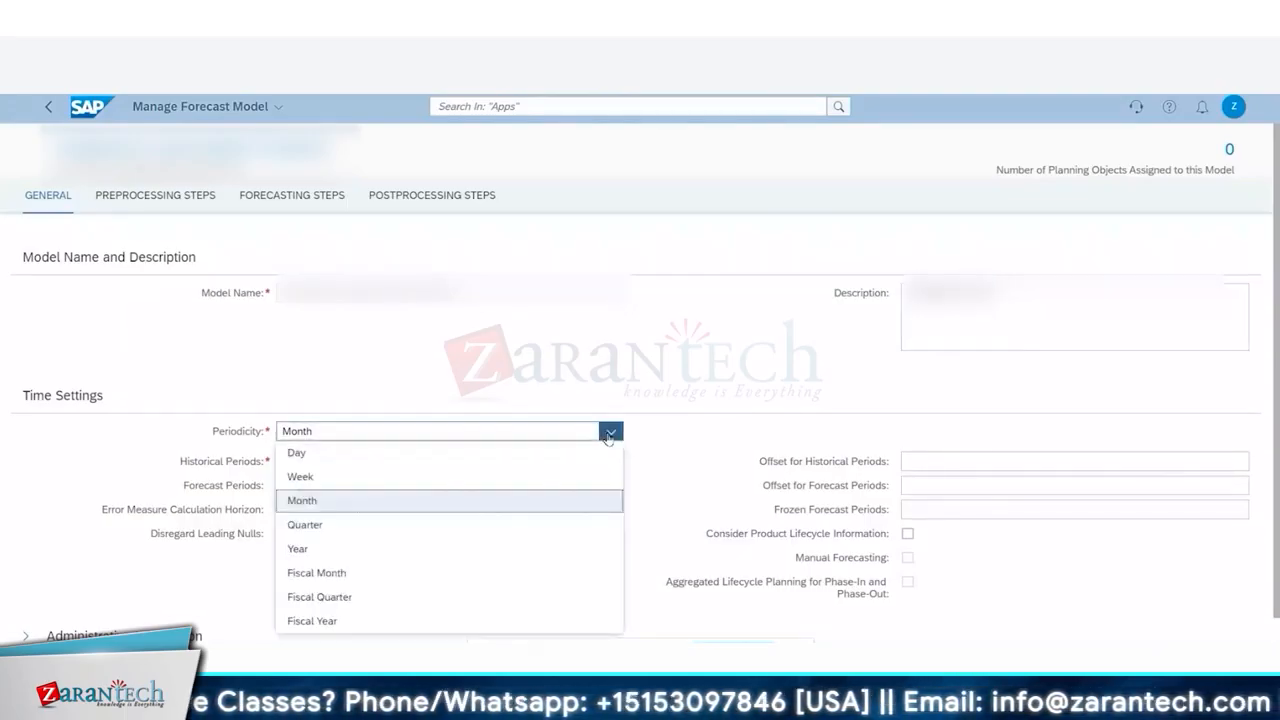
left_click(429, 478)
left_click(391, 463)
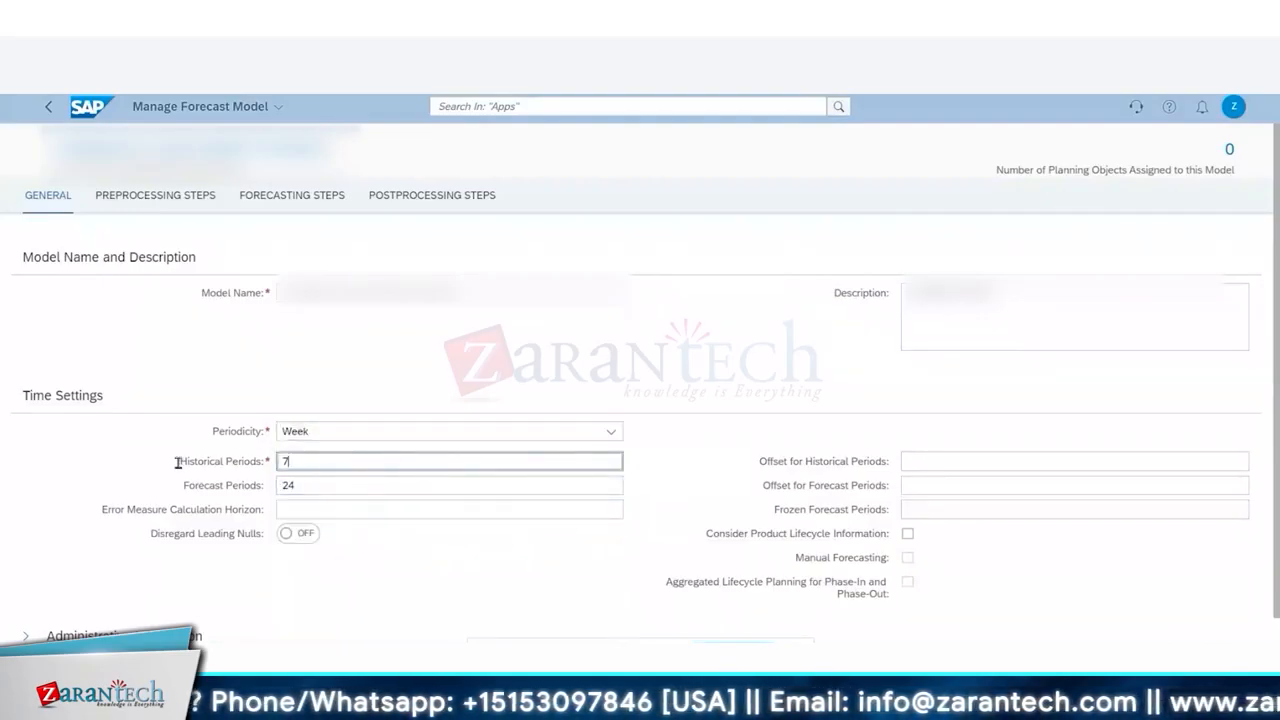
key("BackSpace")
type("52")
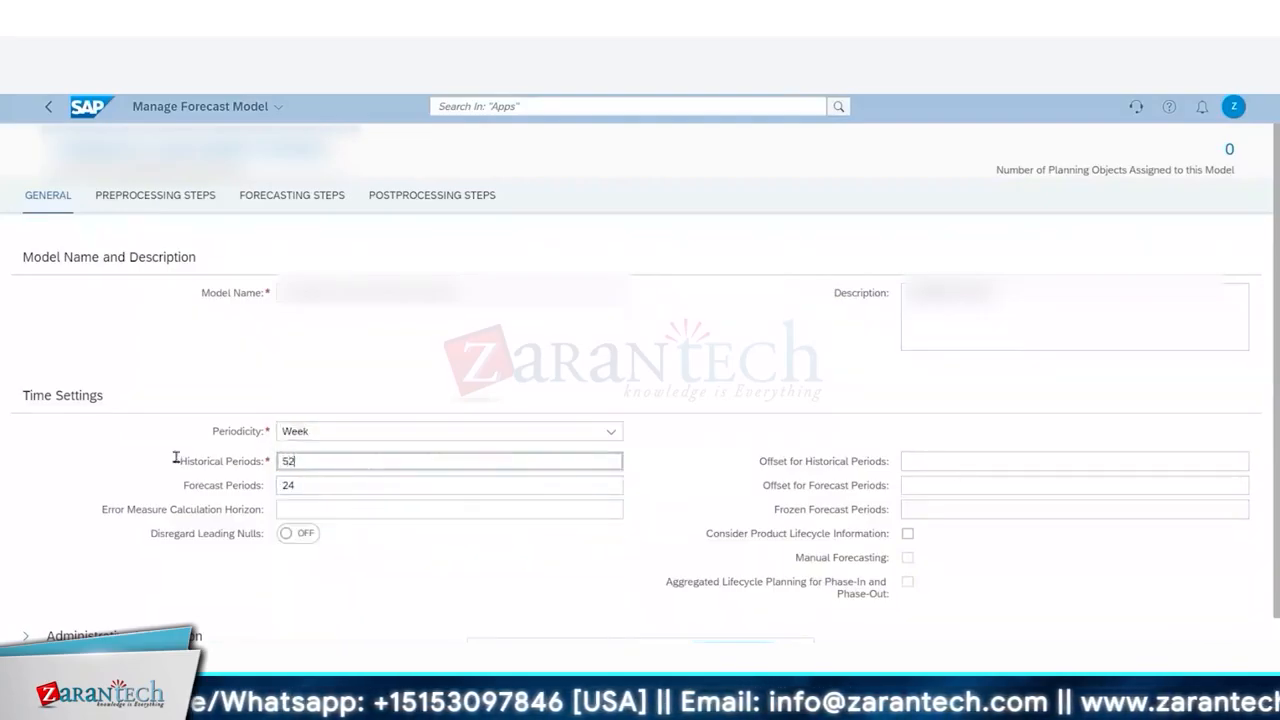
double_click(311, 483)
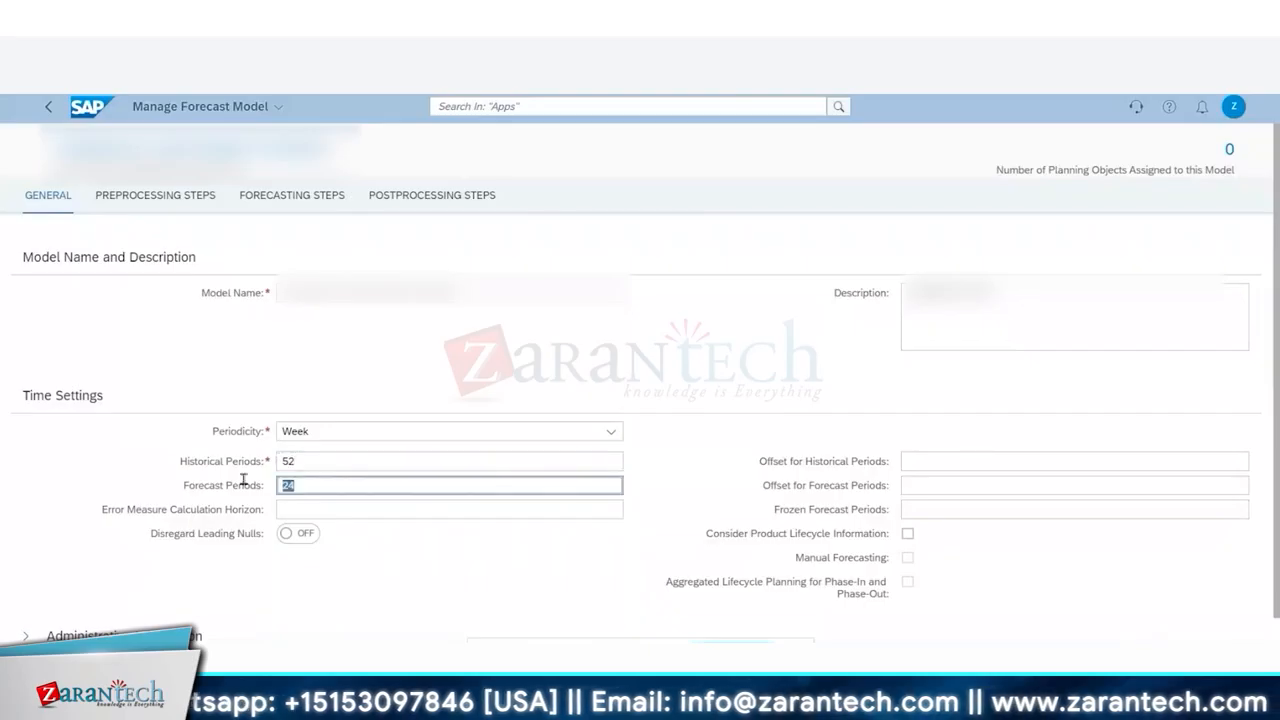
type("104")
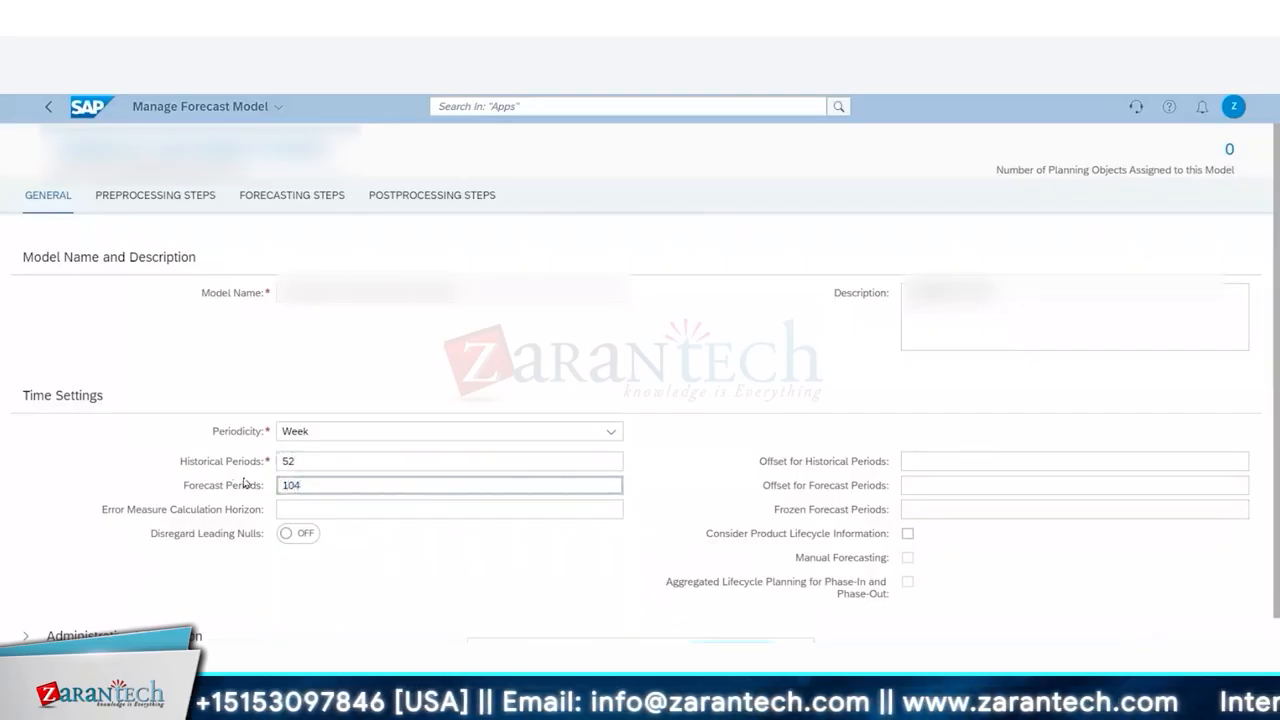
left_click(329, 510)
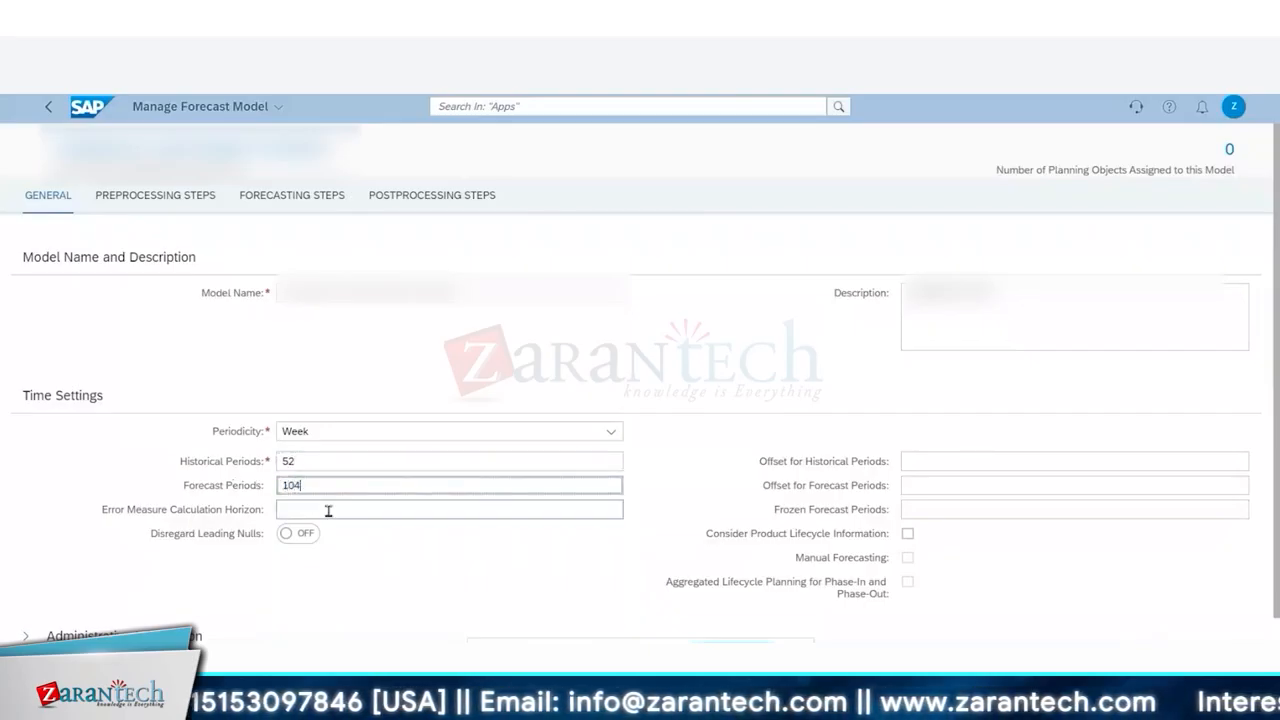
double_click(290, 461)
left_click_drag(325, 483, 227, 483)
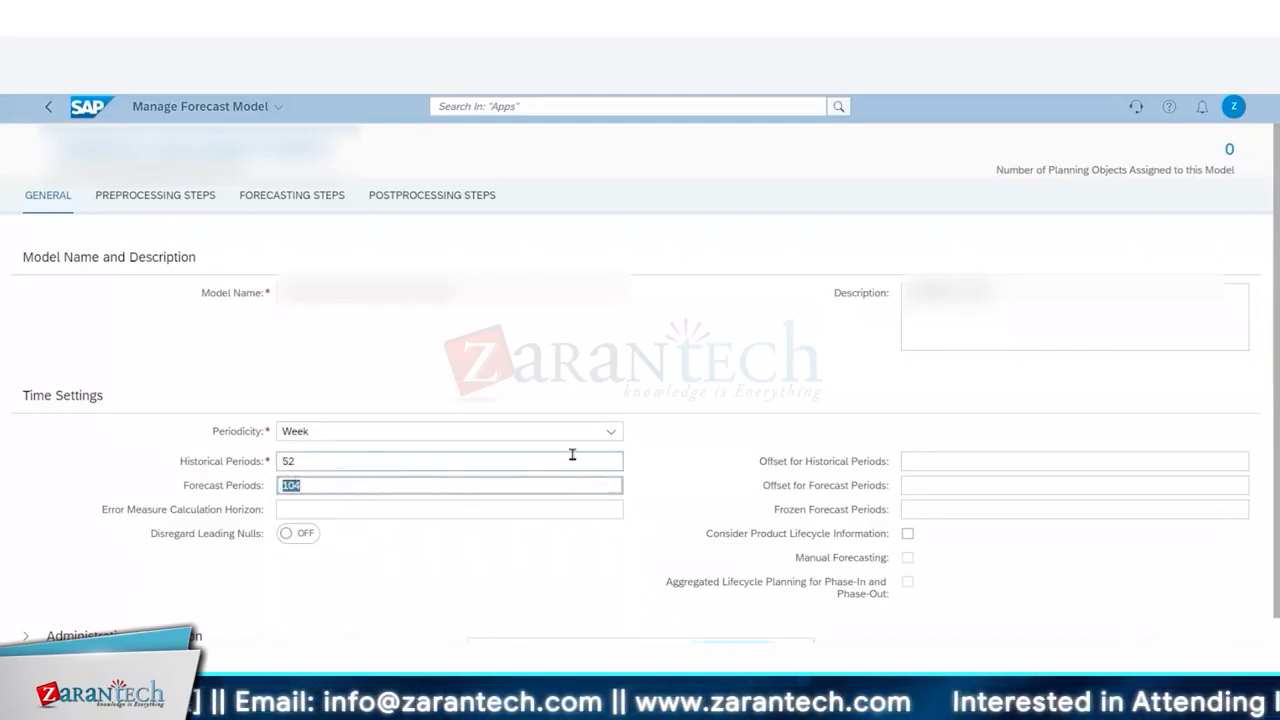
- Restore the model's time settings to Month periodicity, 7 historical periods and 24 forecast periods
left_click(610, 431)
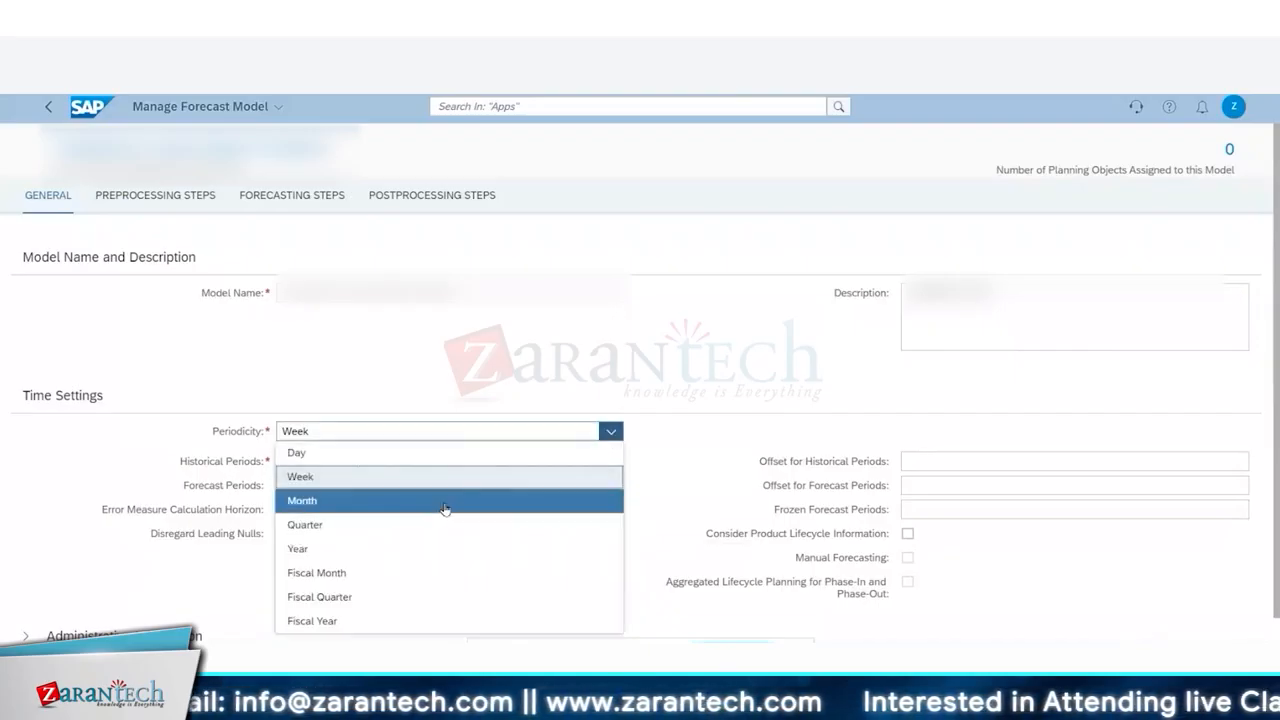
left_click(400, 500)
key("Tab")
type("7")
key("Tab")
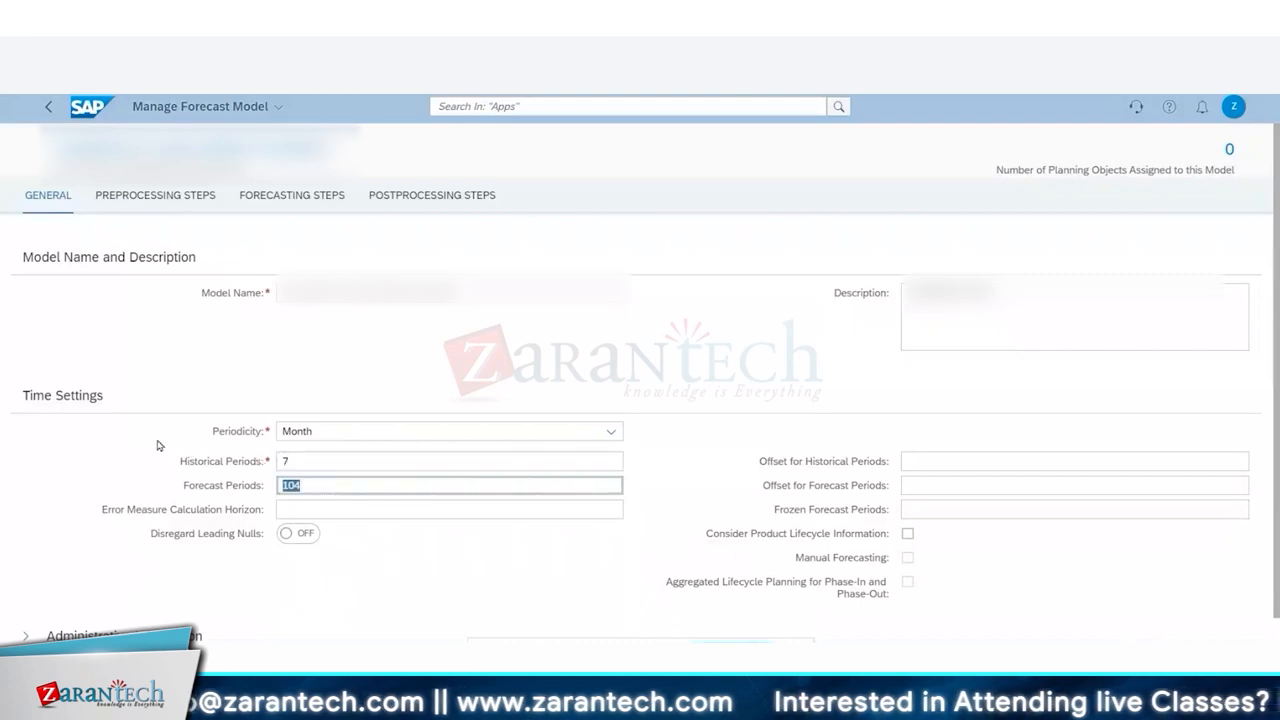
type("24")
left_click(490, 558)
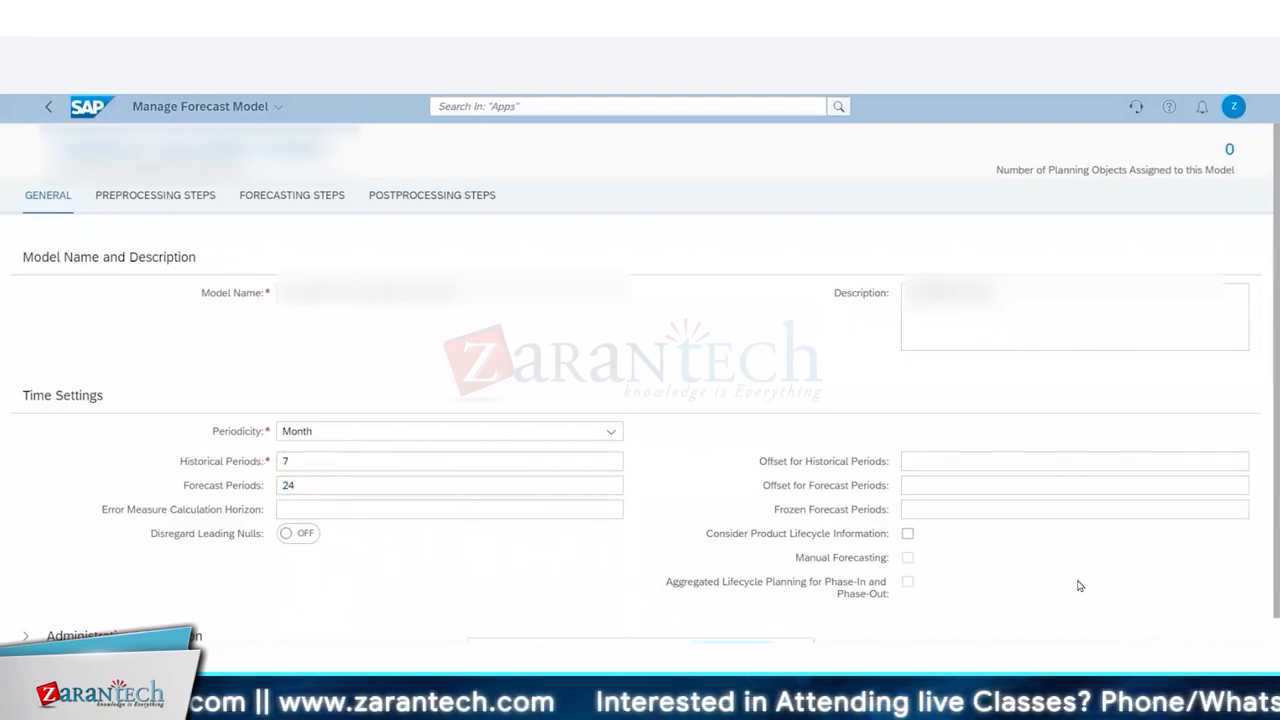
- Examine the model's Substitute Missing Values preprocessing step and its substitution methods, then review the mean and median definitions on the slide
left_click(905, 517)
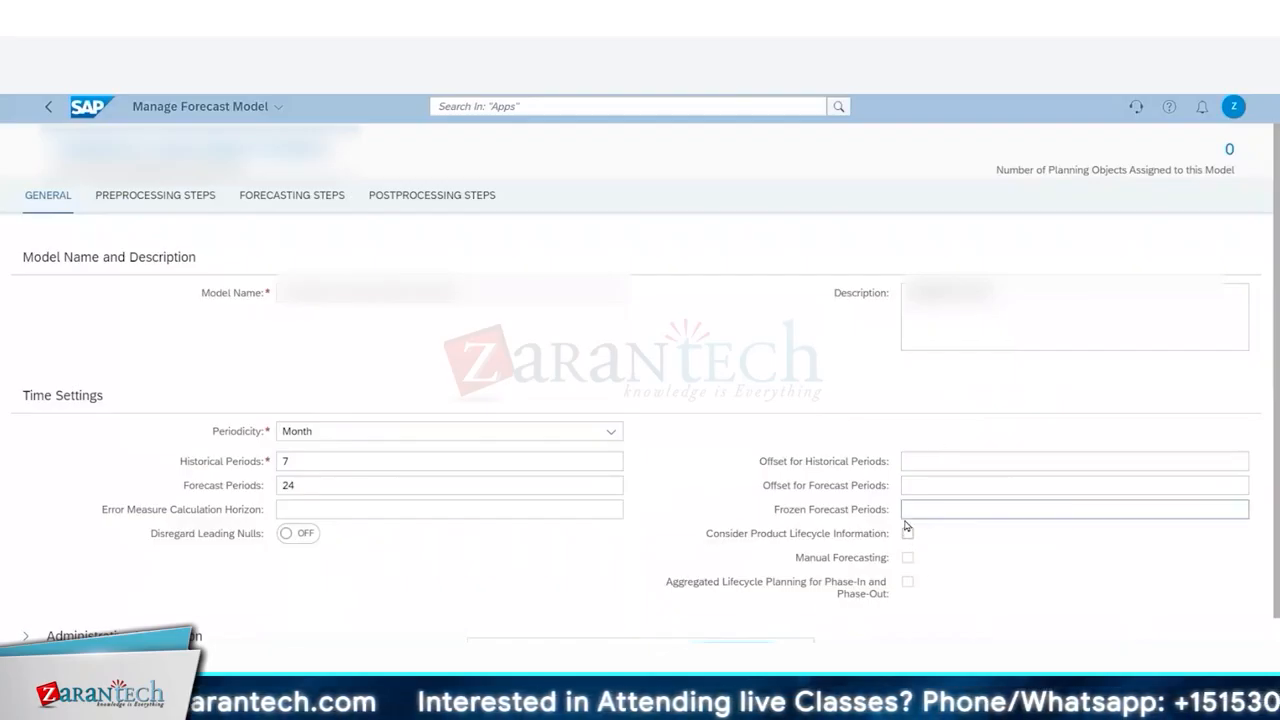
left_click(160, 199)
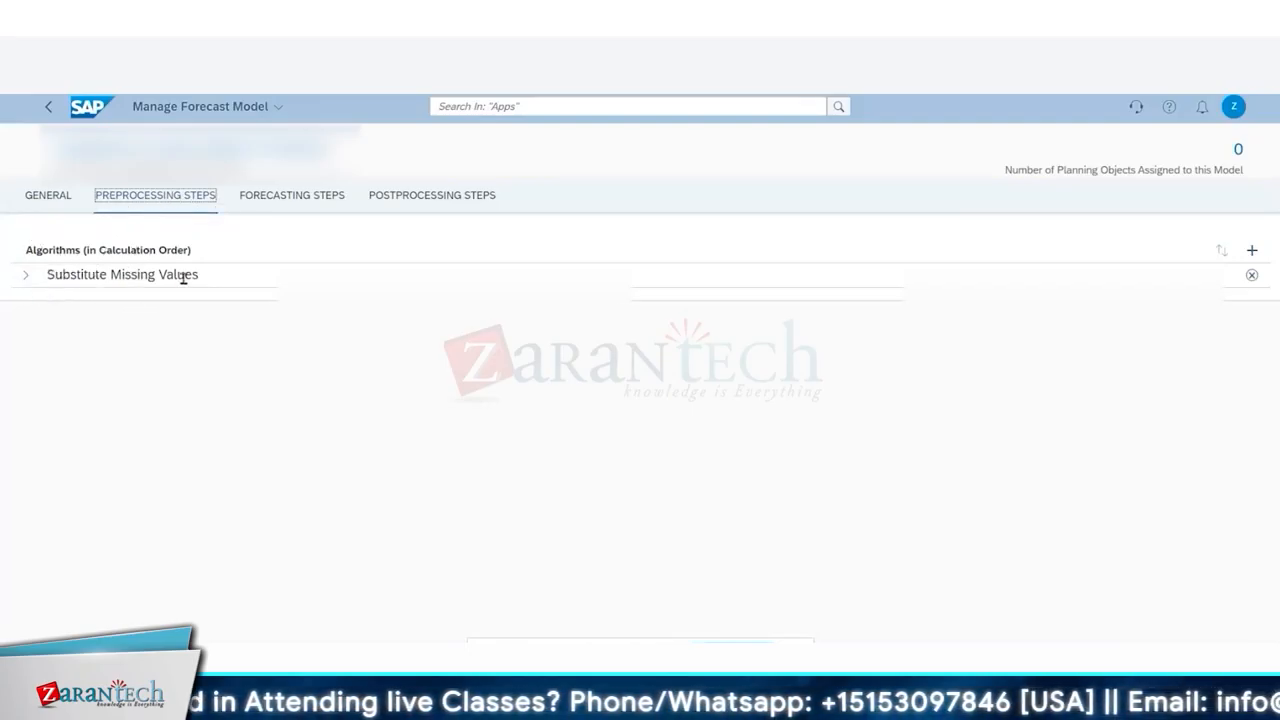
left_click(28, 277)
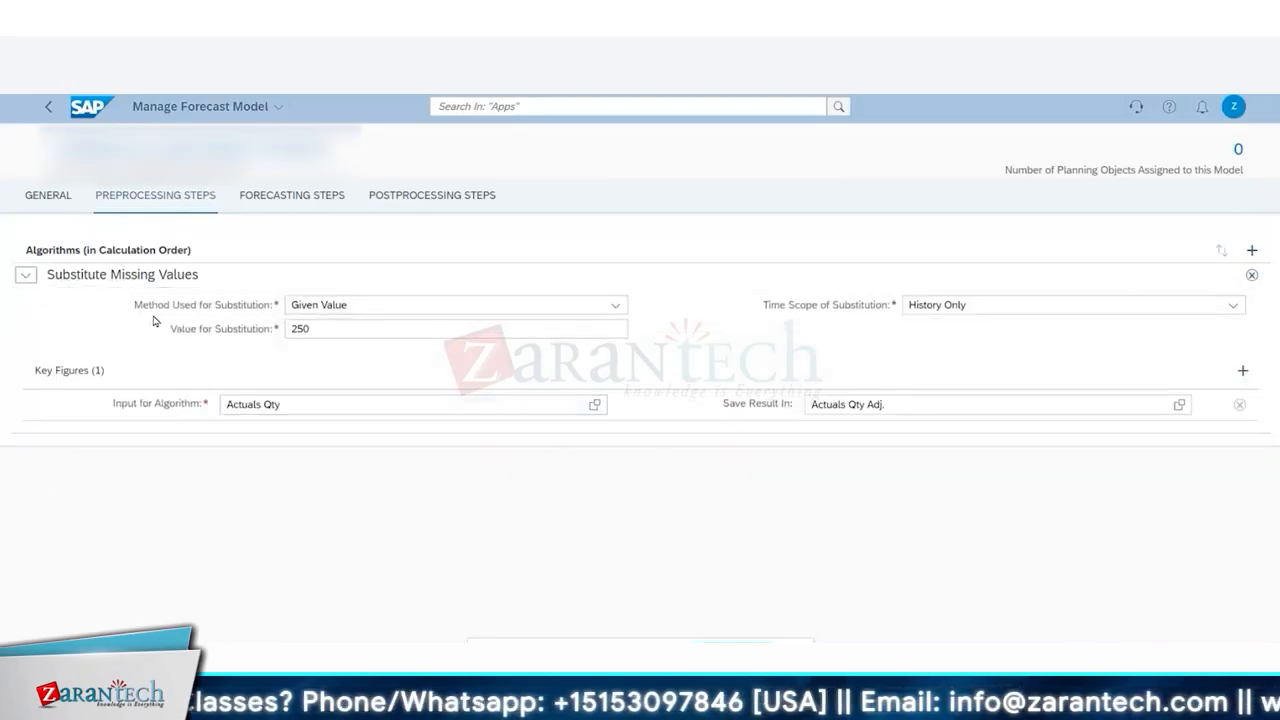
left_click(616, 306)
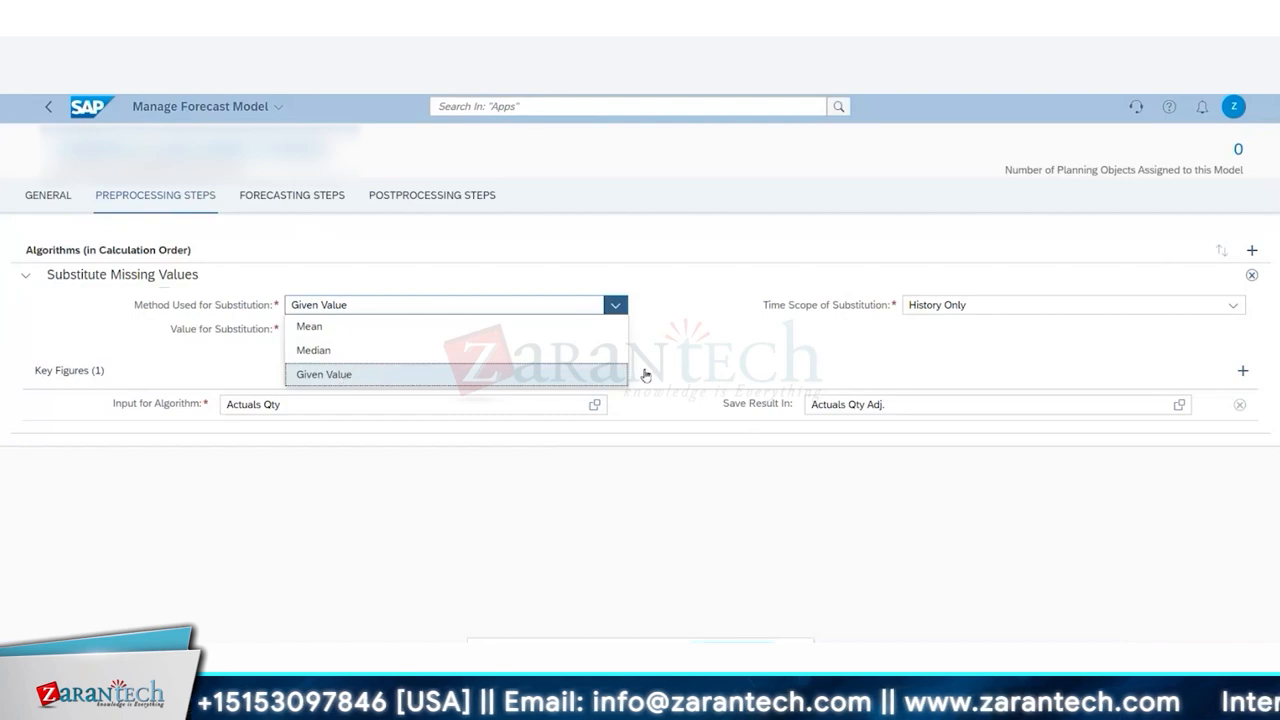
left_click(689, 369)
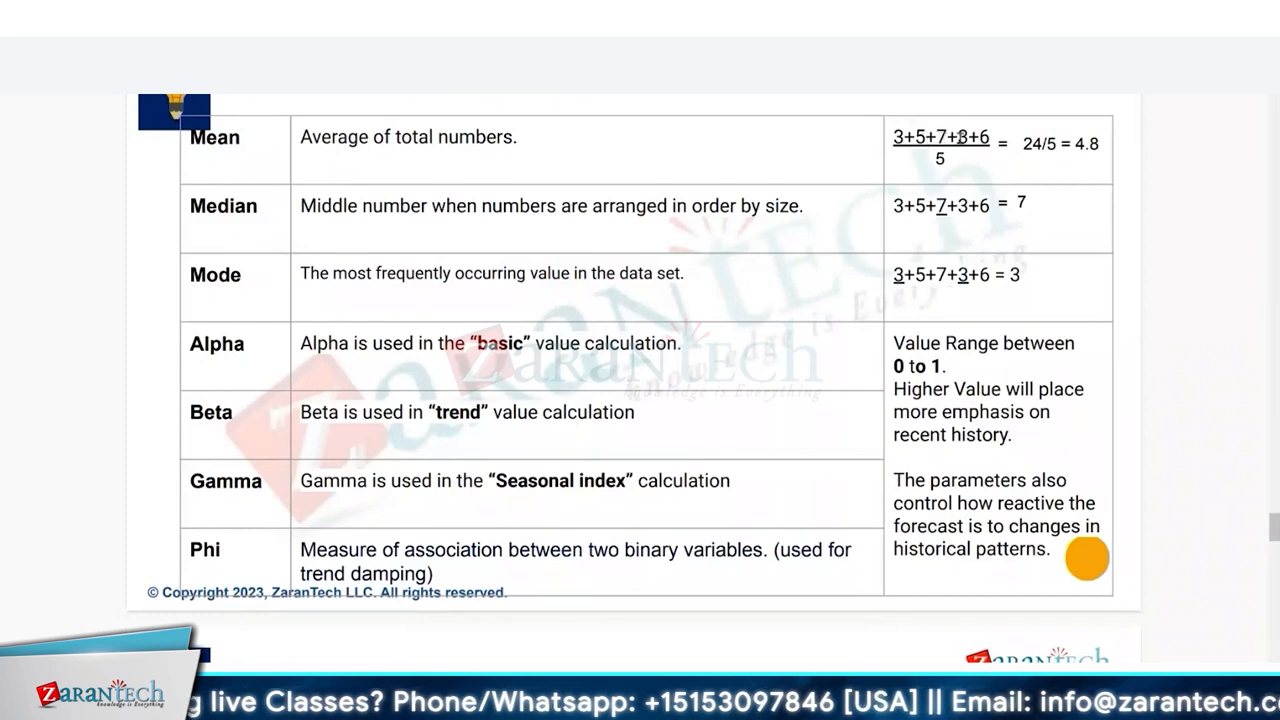
left_click_drag(1077, 142, 1100, 142)
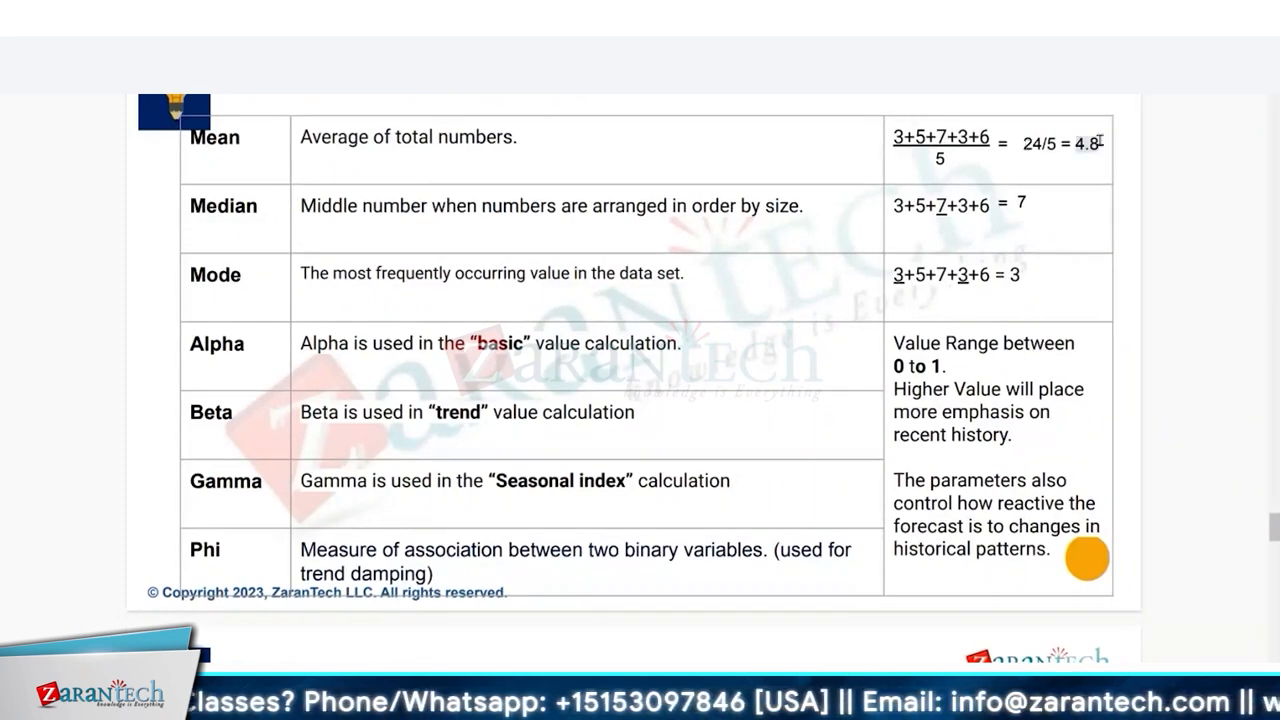
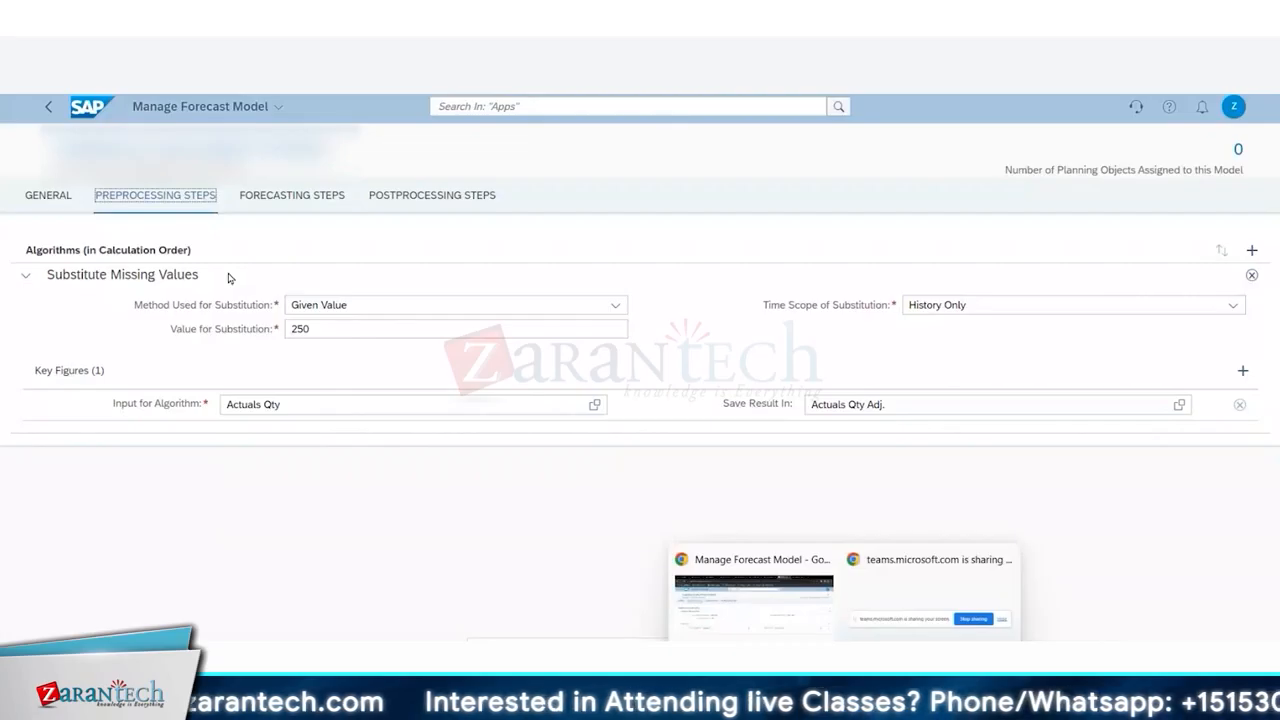
- Review the model's historical periods, then the missing-value substitution method options and the substitution value
left_click(50, 196)
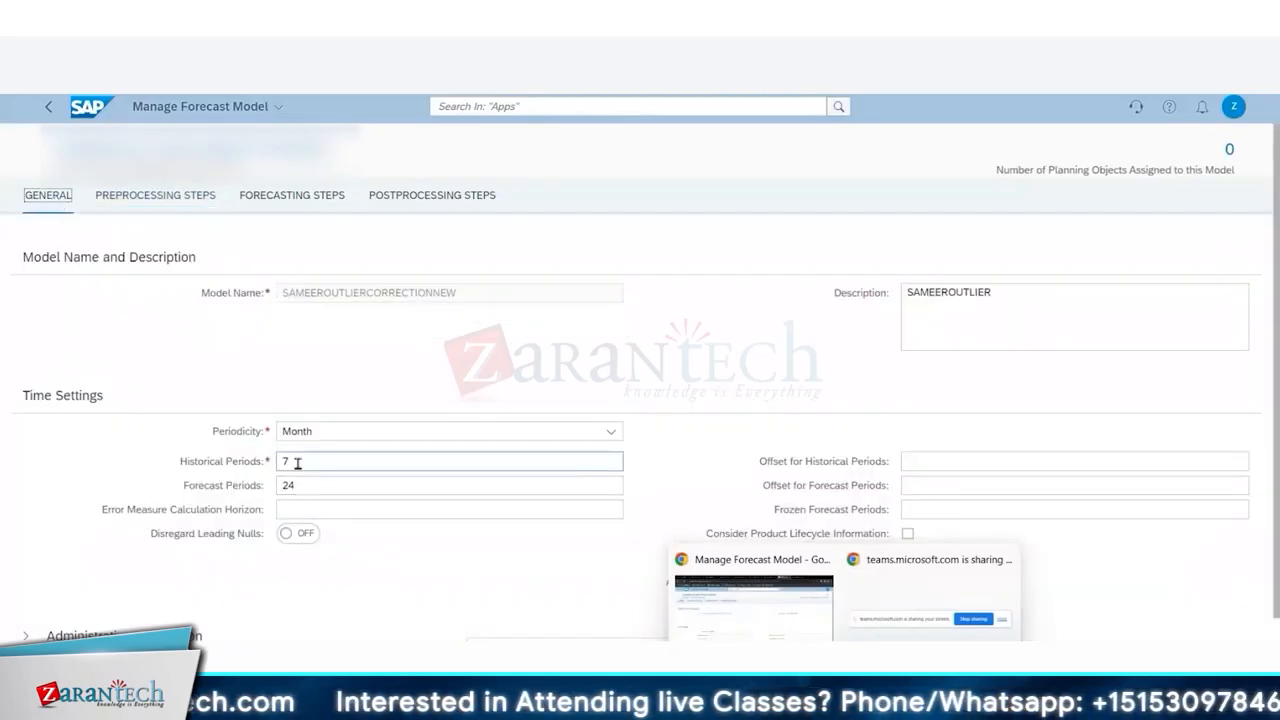
left_click(183, 198)
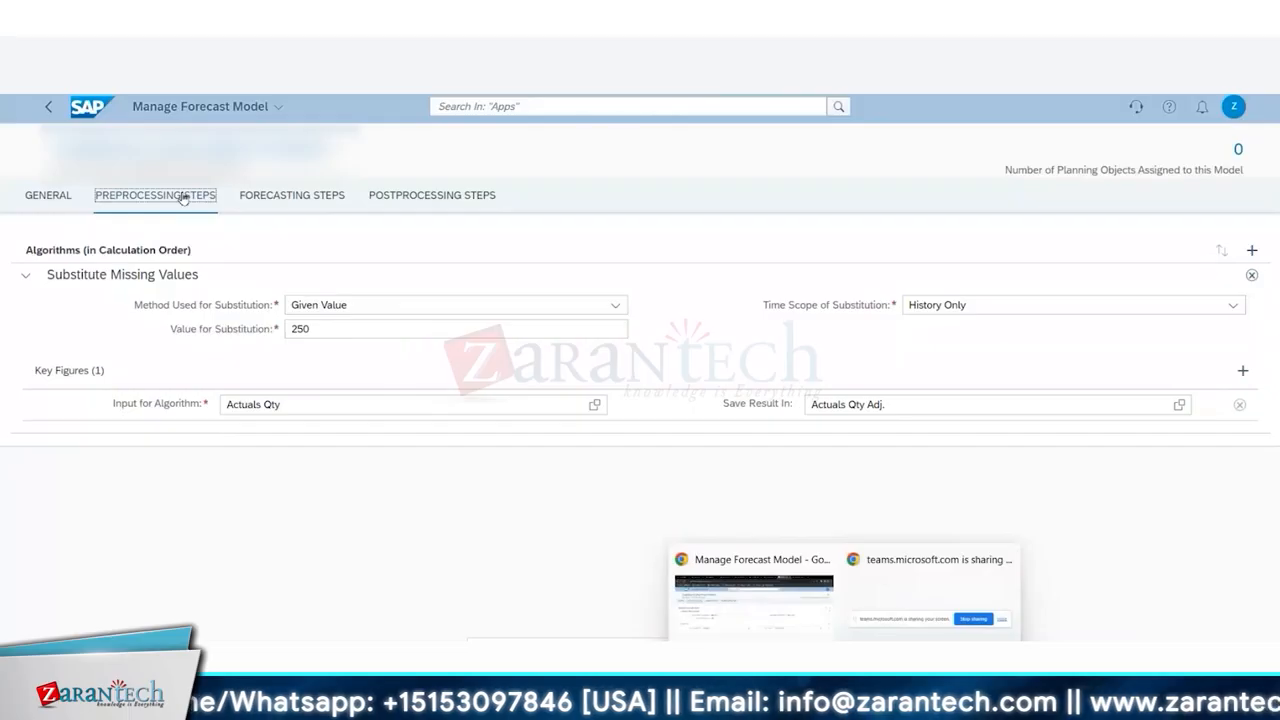
left_click(613, 307)
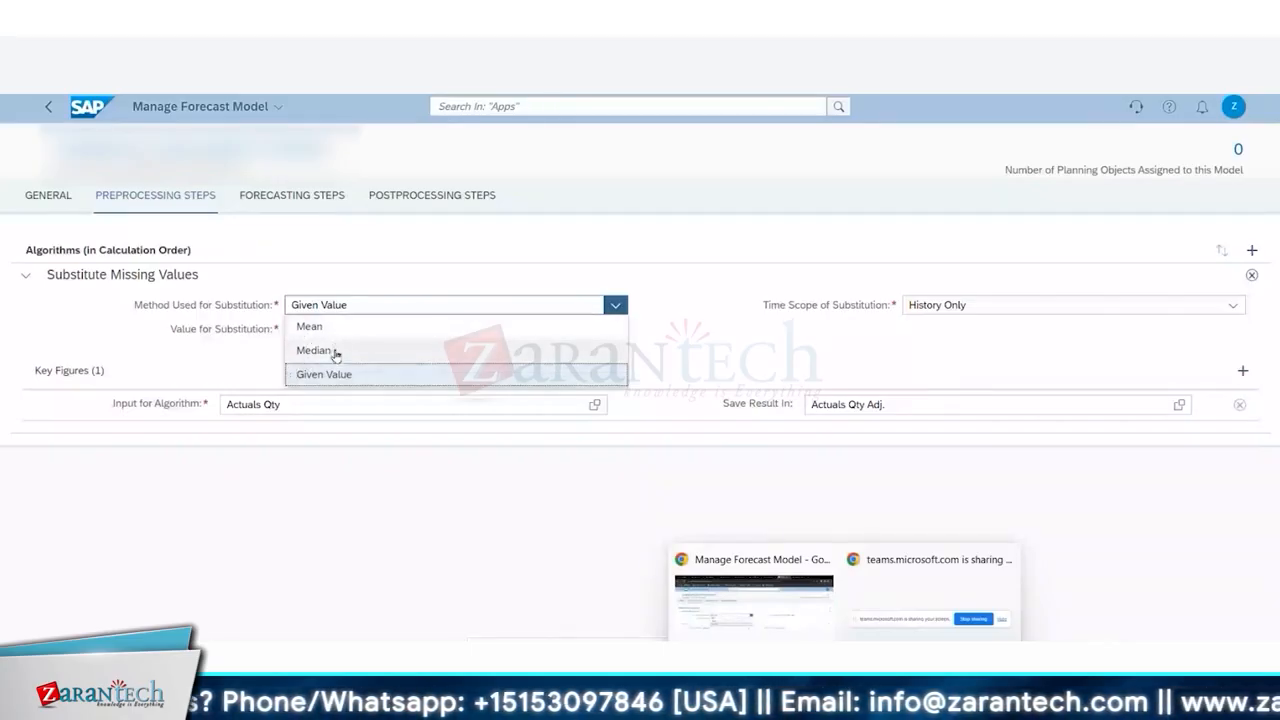
left_click(723, 354)
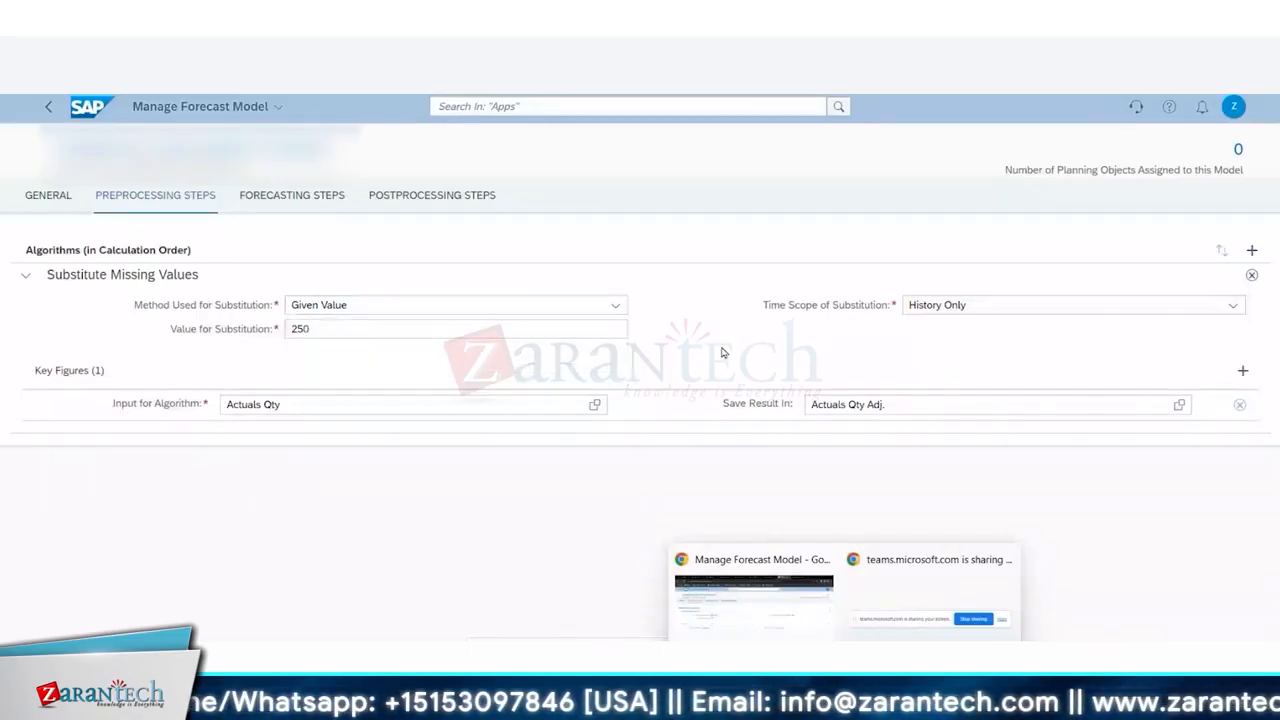
left_click_drag(339, 330, 251, 329)
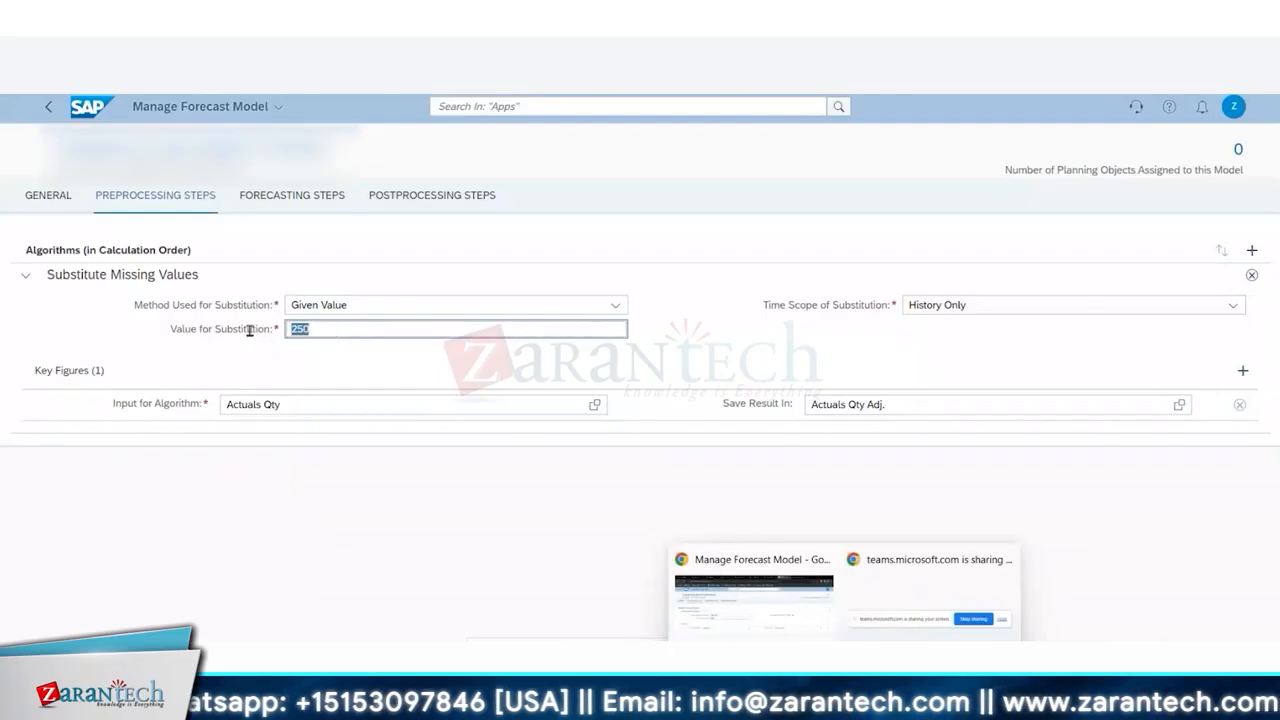
left_click(446, 307)
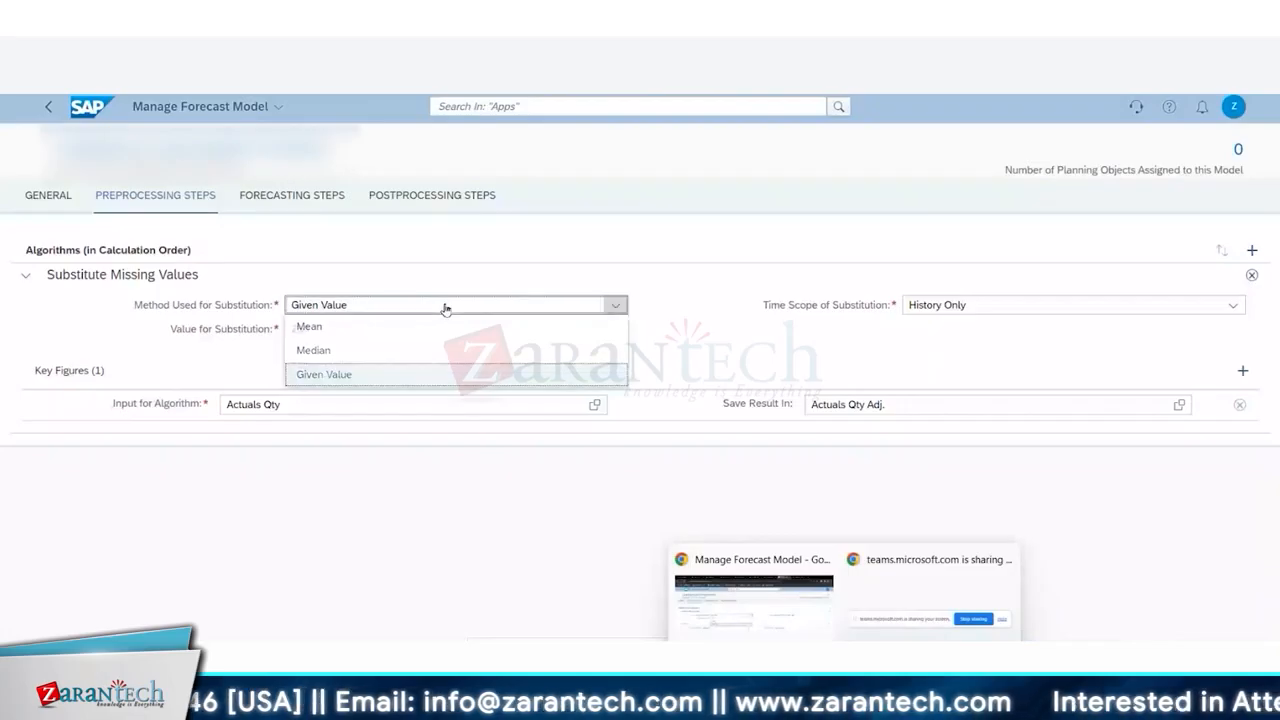
left_click(446, 308)
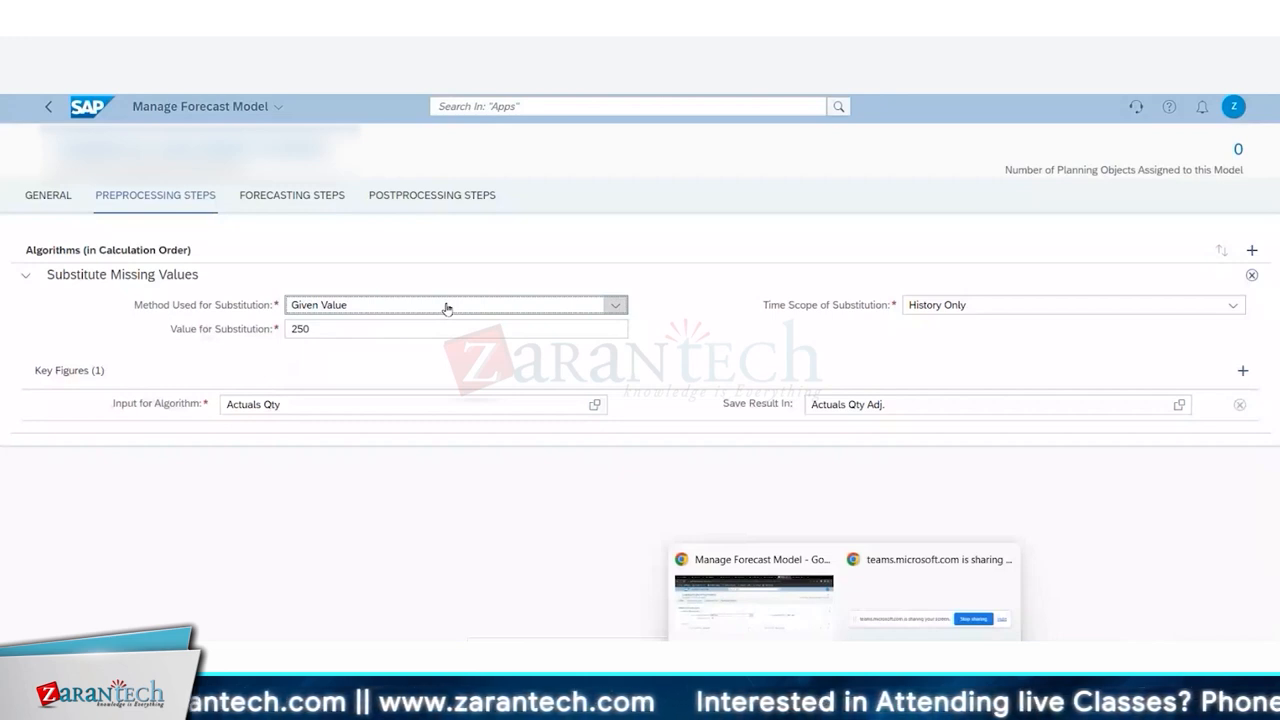
double_click(397, 329)
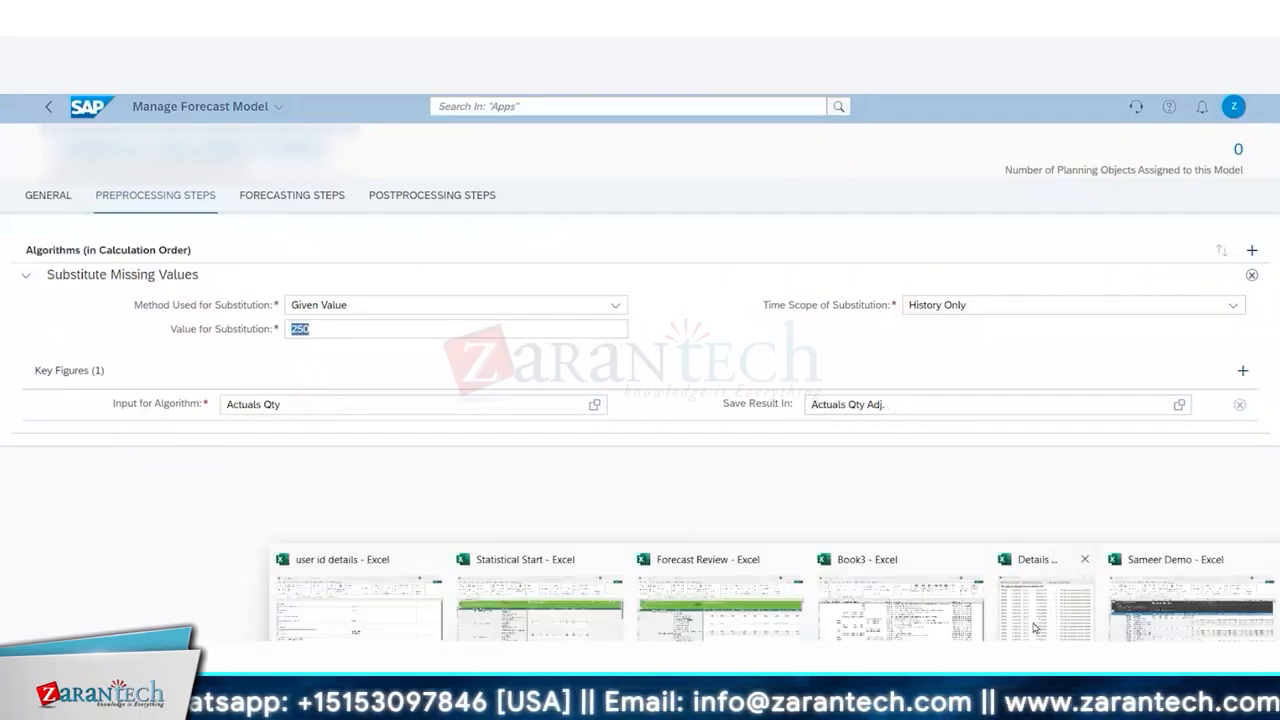
- Switch to the Excel planning view, compare product 400368's Actuals Qty and Actuals Qty Adj. rows through Aug-23, and return to the forecast model
left_click(533, 602)
left_click(301, 315)
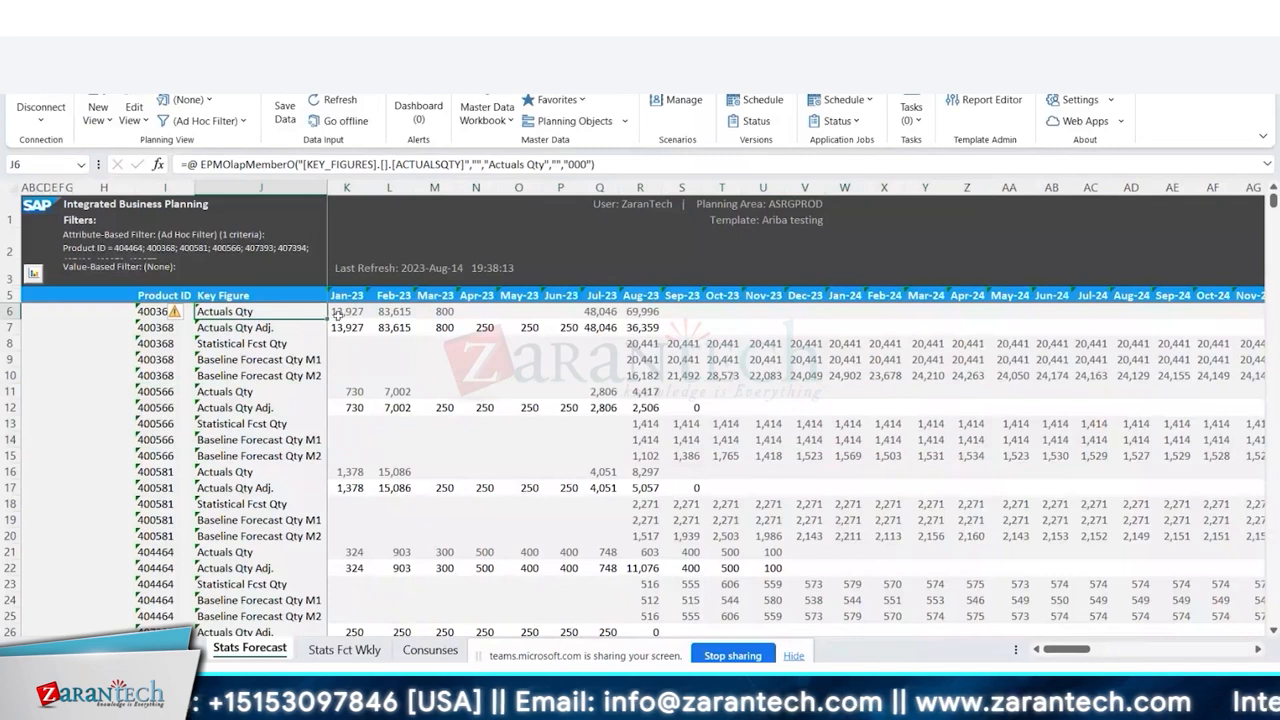
left_click_drag(339, 314, 649, 313)
left_click(250, 329)
left_click_drag(250, 329, 650, 328)
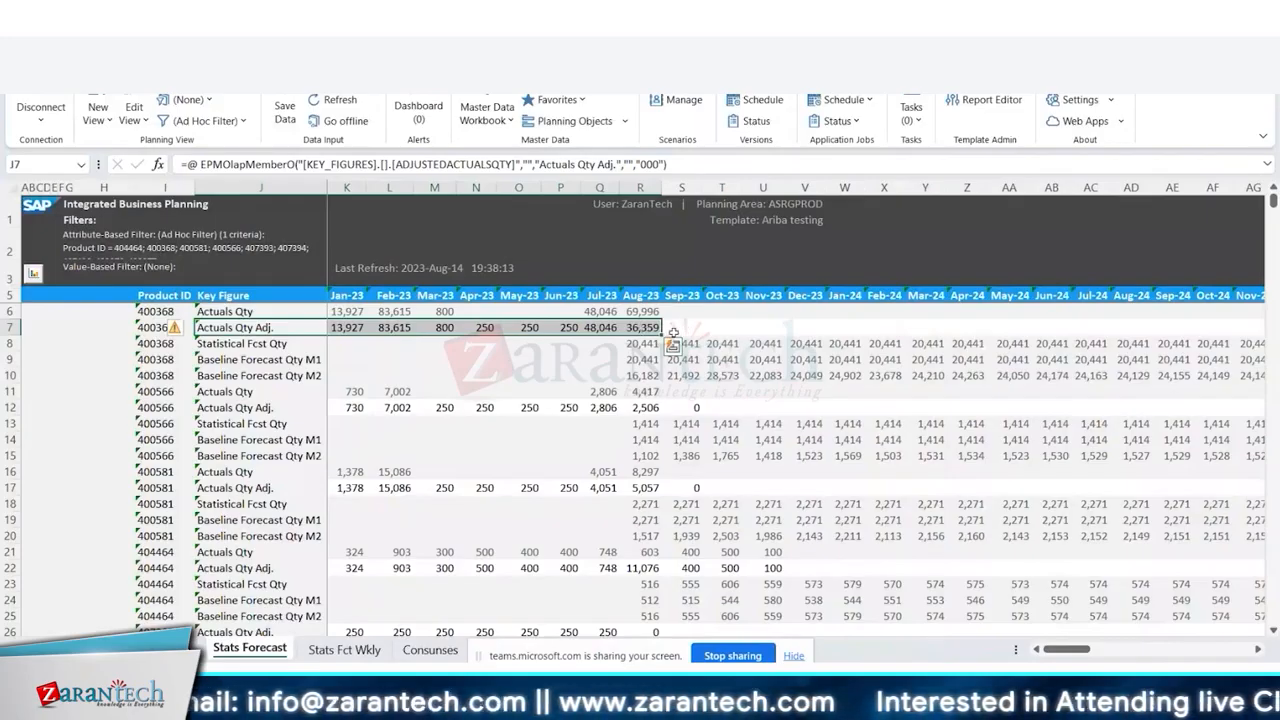
key("alt+Tab")
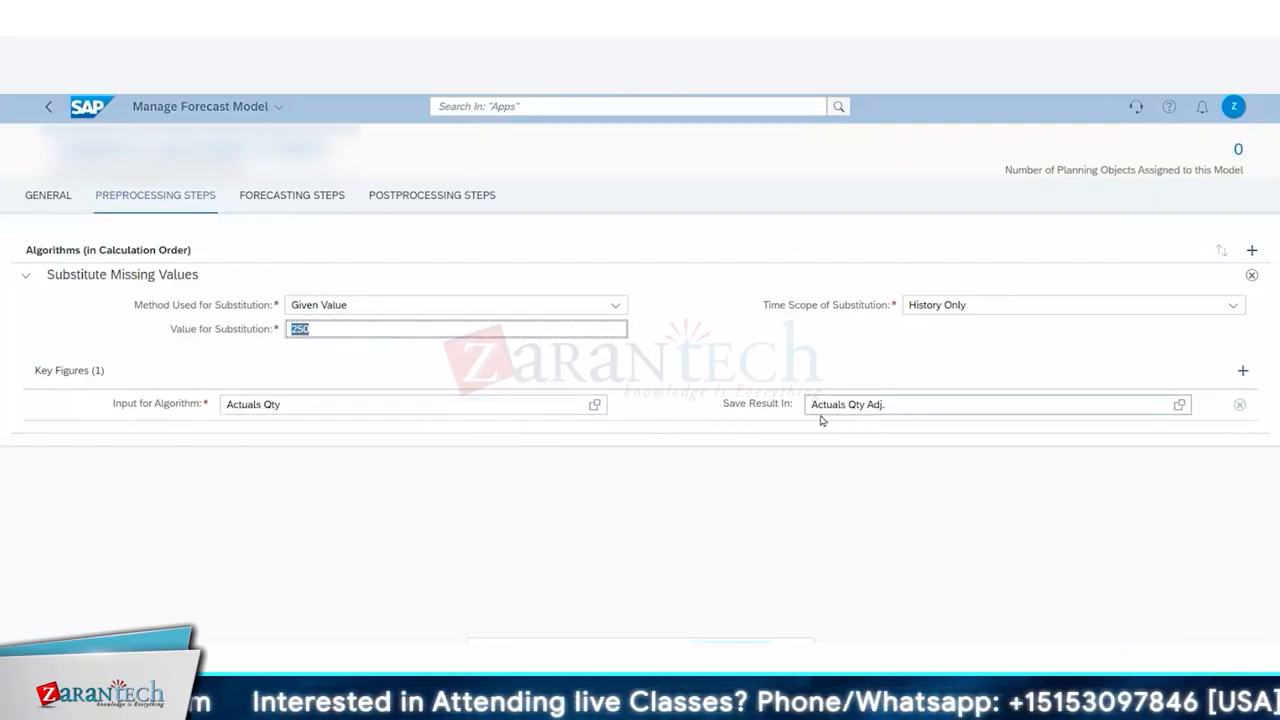
- Set the main input for the model's forecasting steps to the Actuals Qty Adj. key figure
left_click(290, 198)
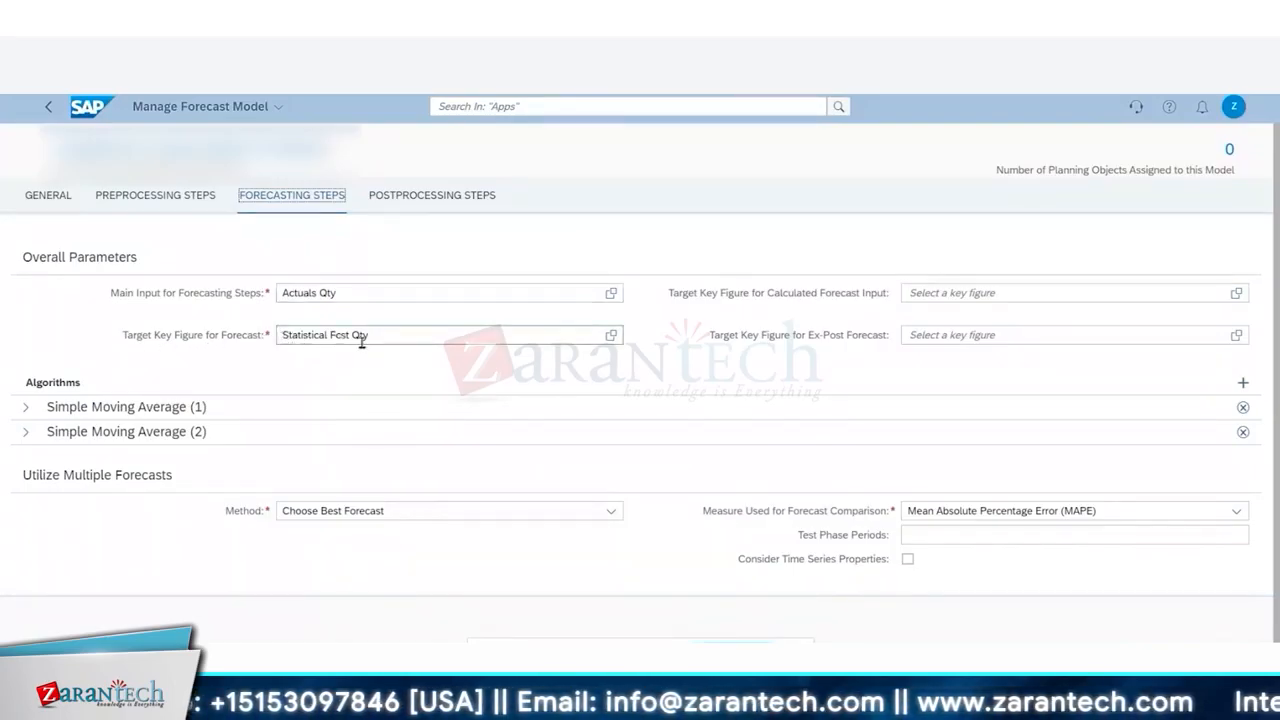
left_click(421, 293)
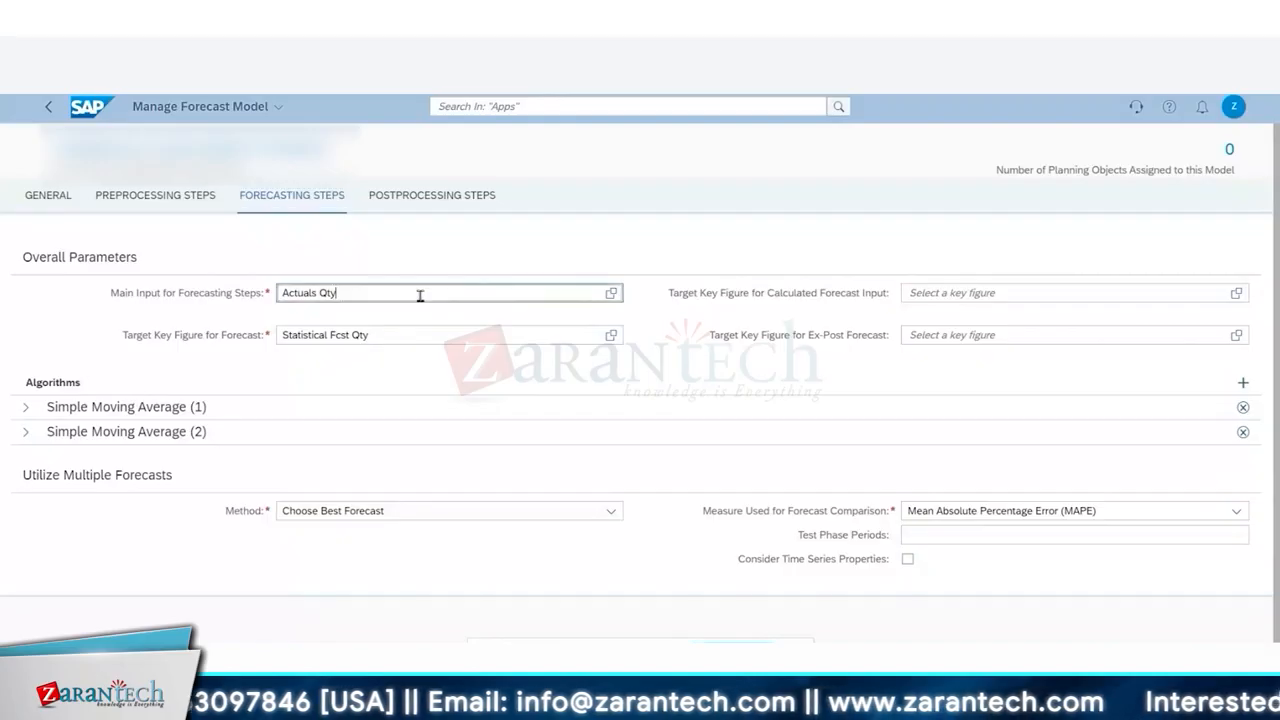
left_click(611, 293)
left_click(560, 274)
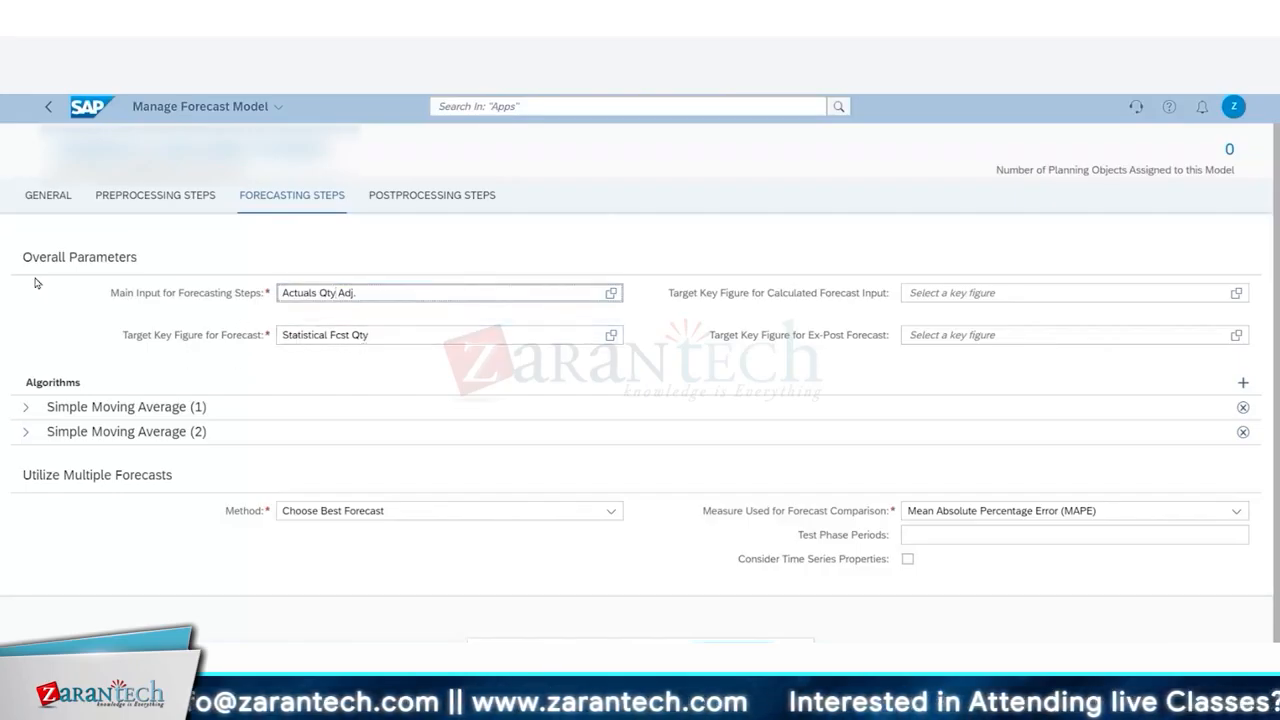
- Review the overall forecast target key figure and Simple Moving Average (1)'s number of periods against the model's general time settings
left_click_drag(281, 335, 383, 335)
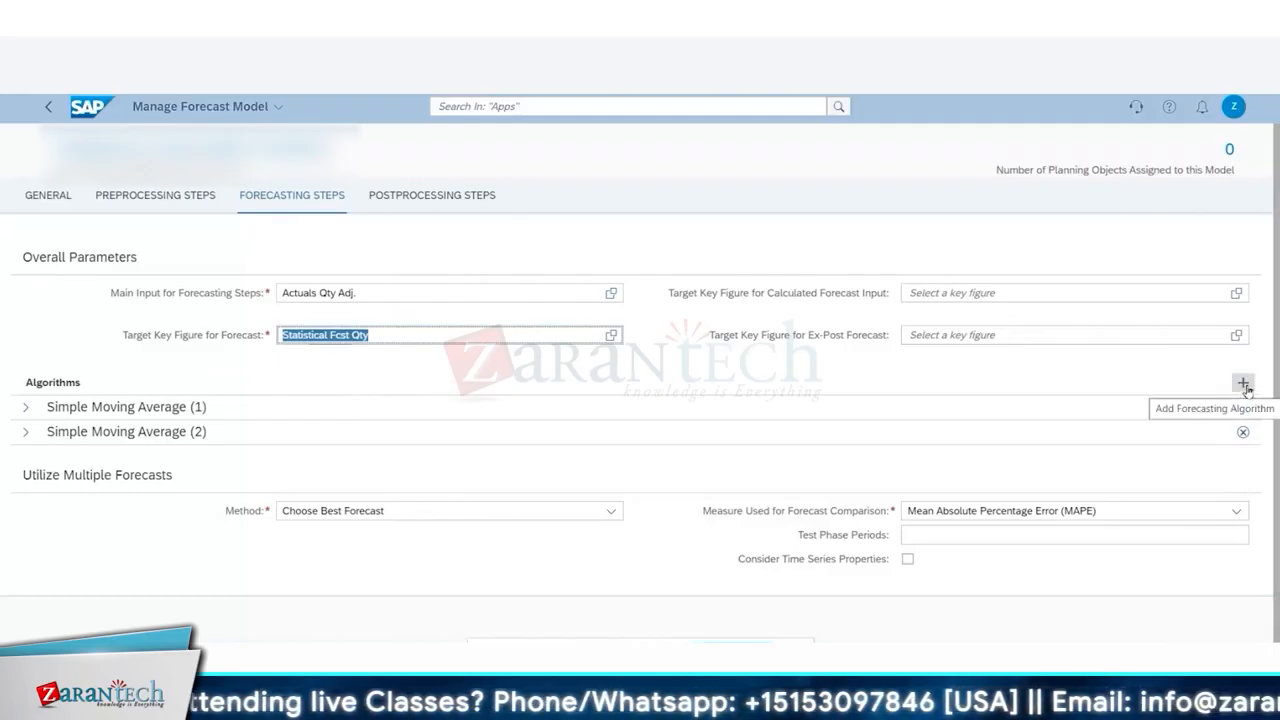
left_click(25, 409)
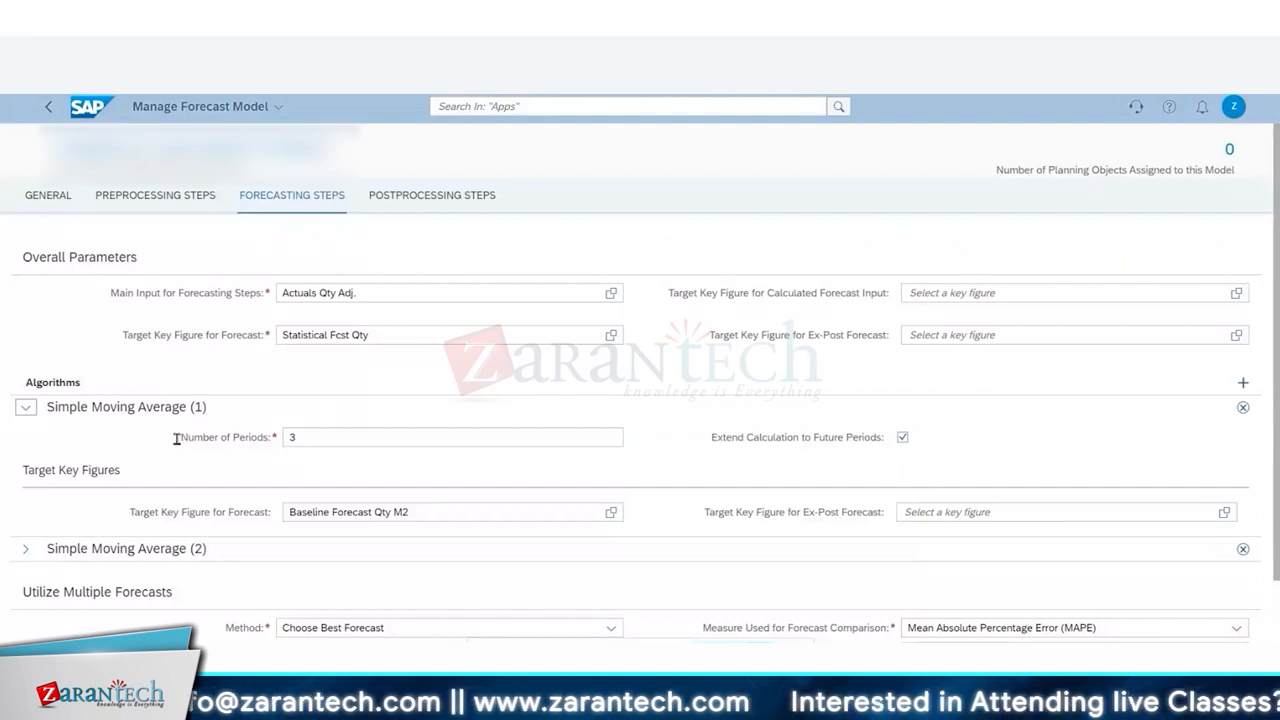
left_click_drag(181, 438, 318, 450)
double_click(292, 437)
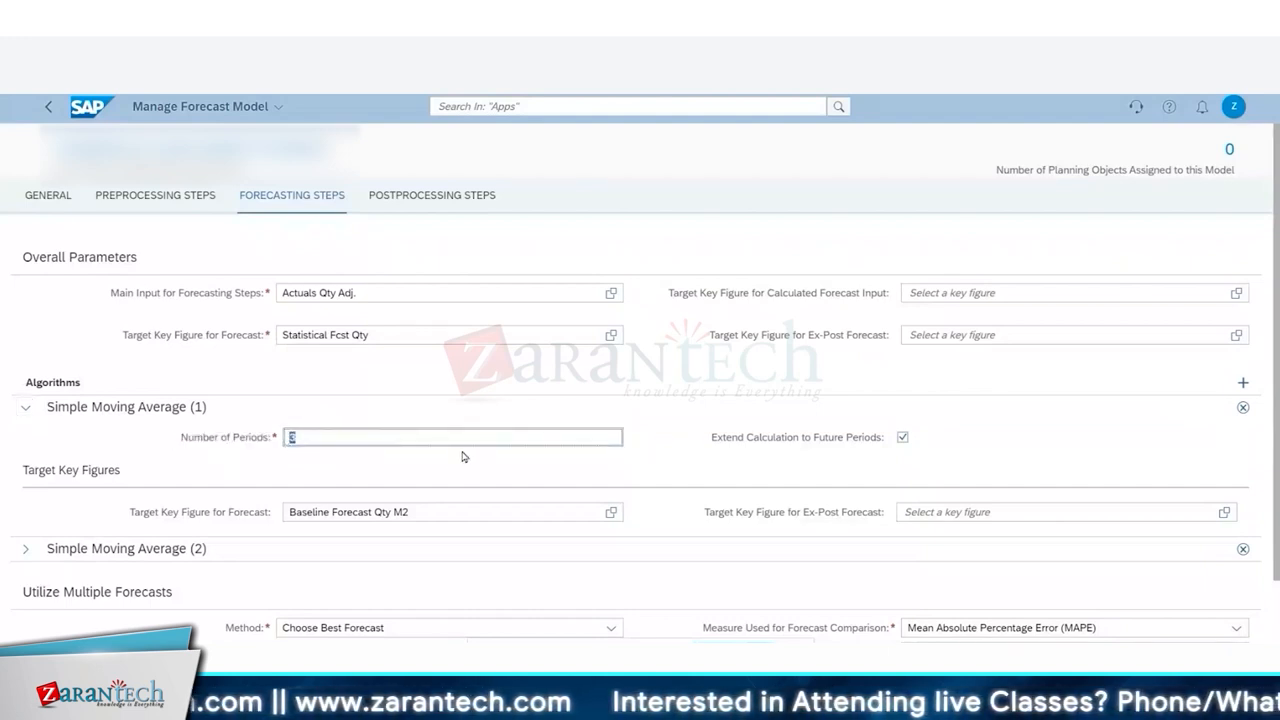
left_click(56, 202)
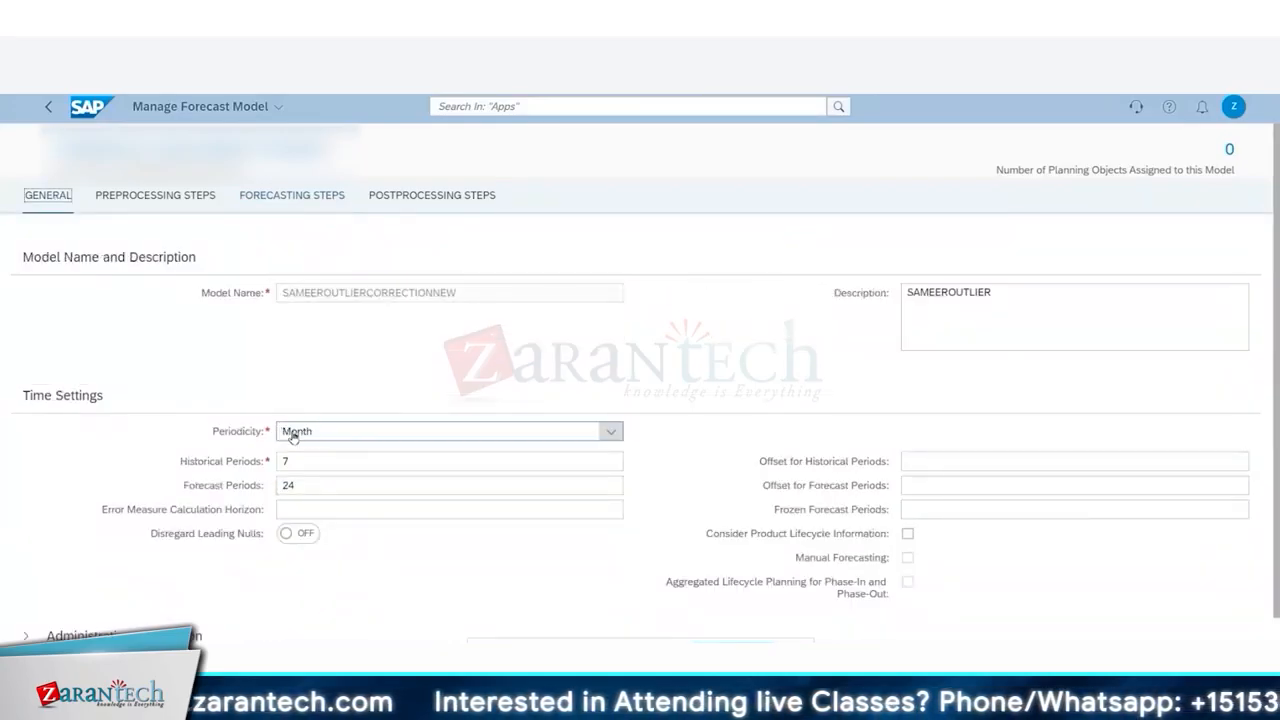
left_click(316, 198)
left_click(309, 437)
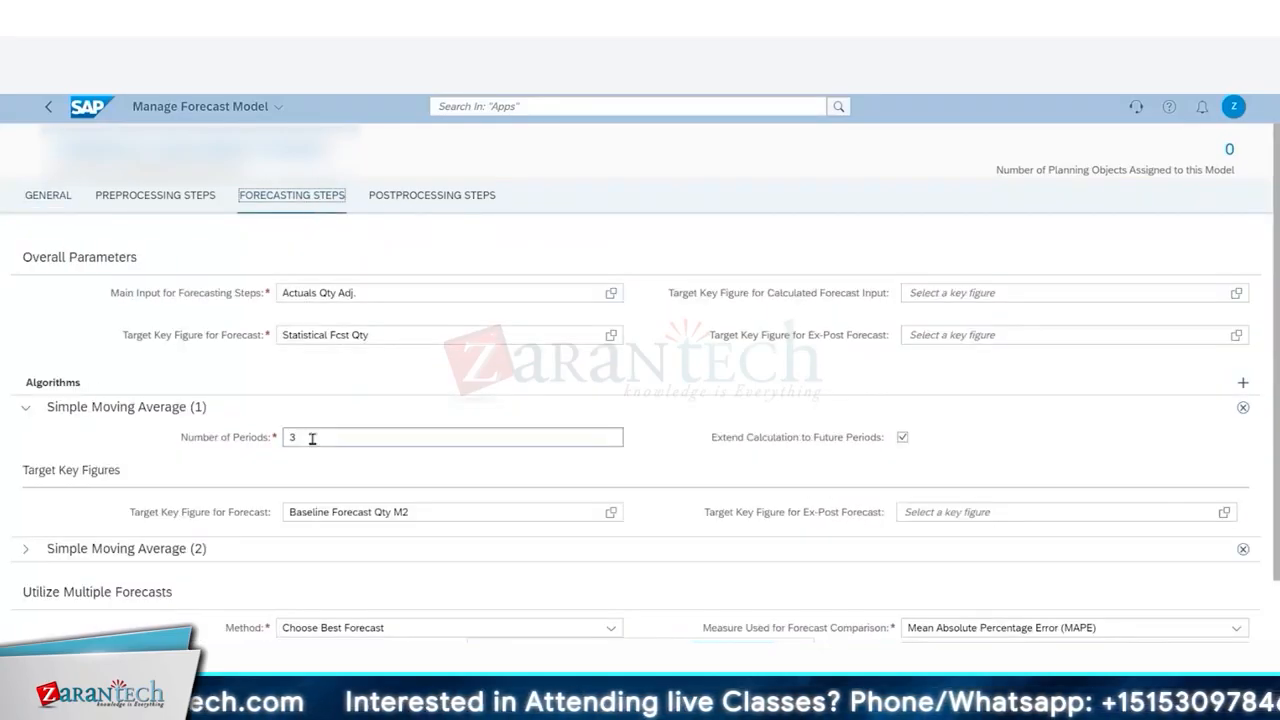
left_click_drag(300, 437, 263, 434)
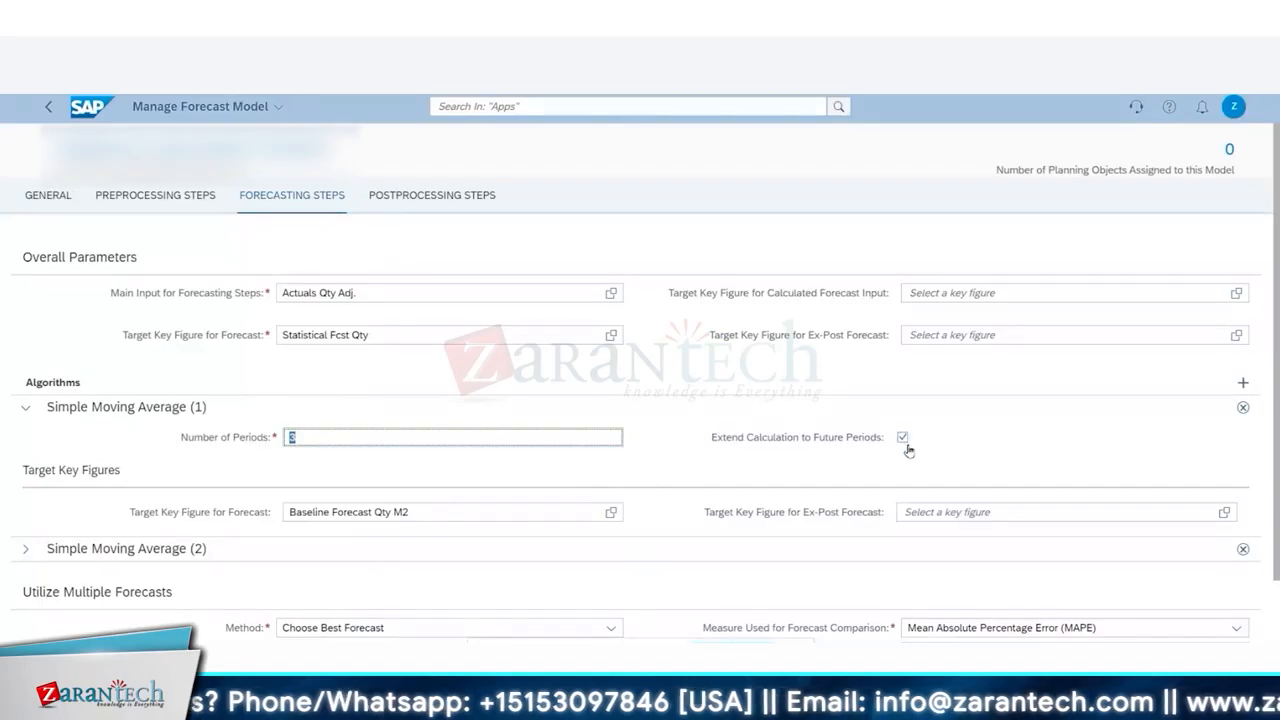
- Set the target key figure for forecast of Simple Moving Average (1) to Baseline Forecast Qty M1
scroll(934, 428, "down", 1)
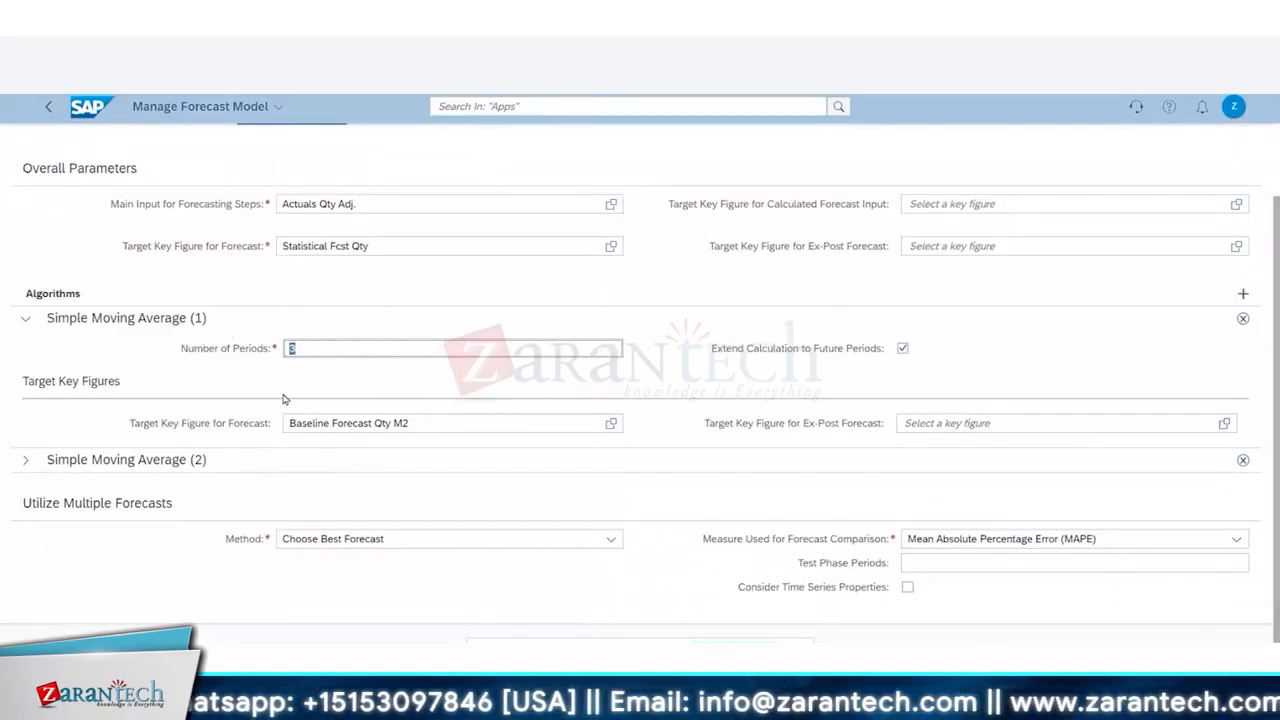
left_click_drag(130, 423, 270, 423)
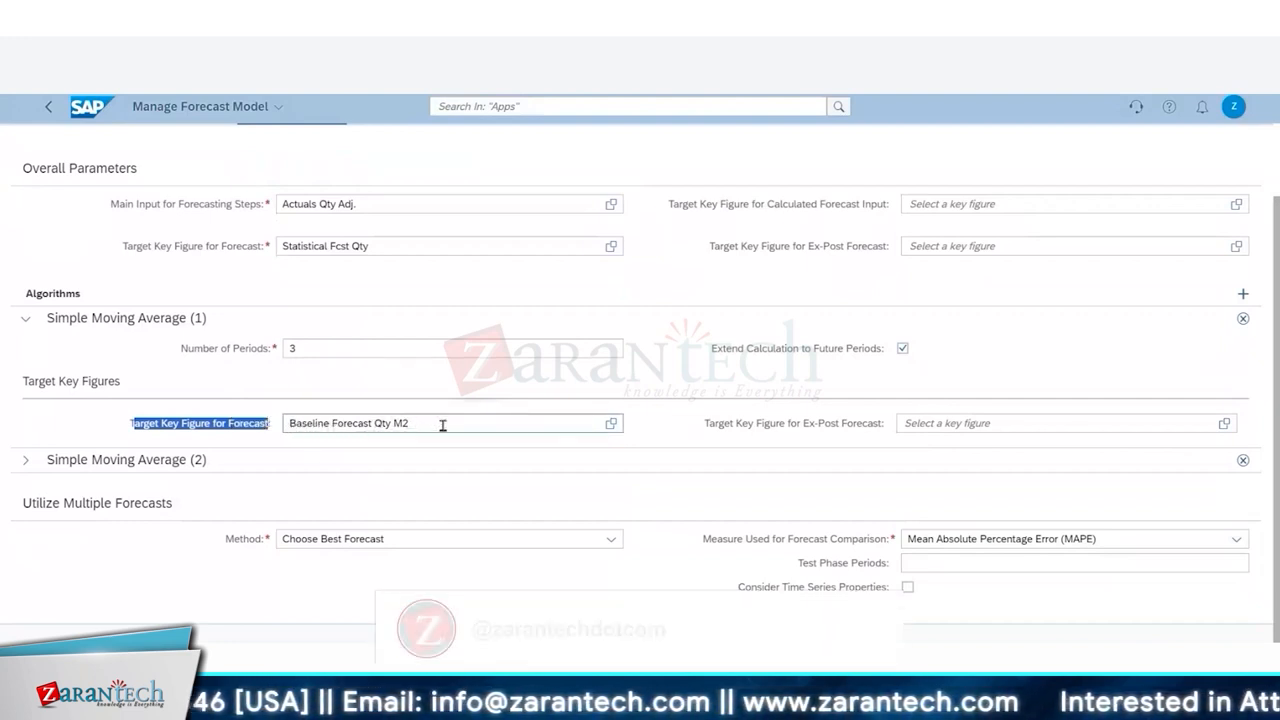
scroll(443, 429, "down", 1)
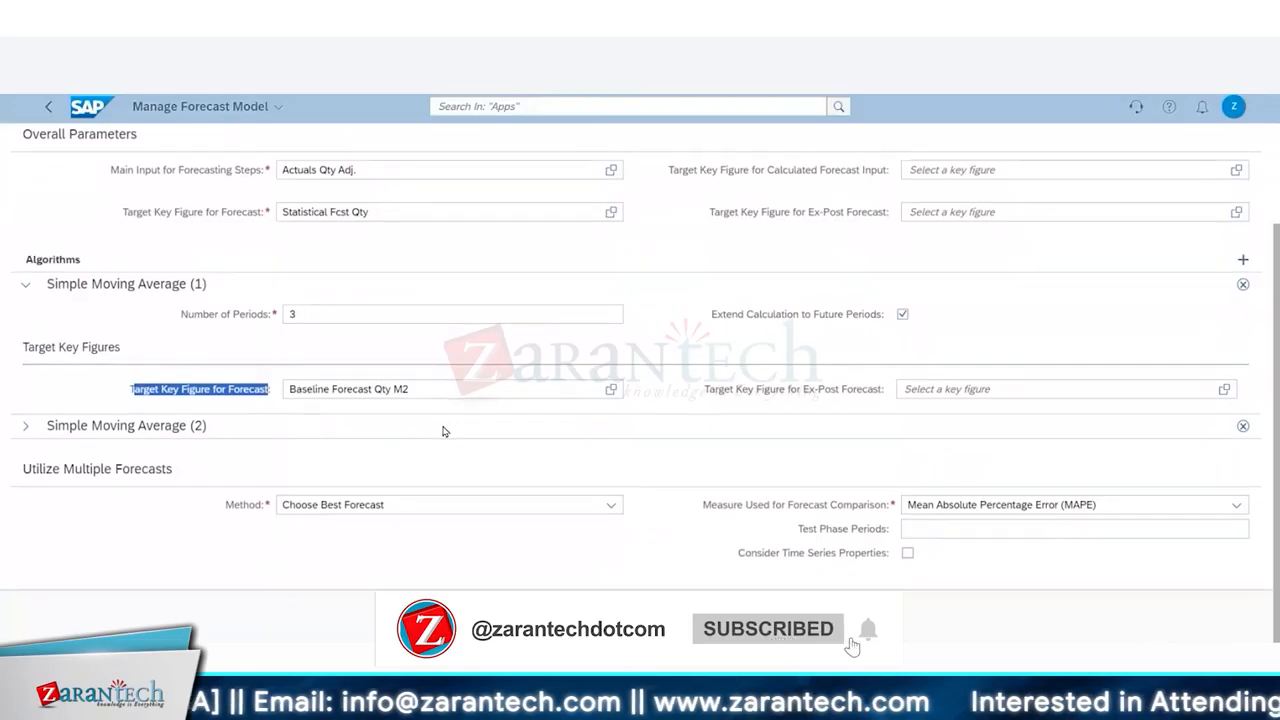
scroll(443, 430, "up", 2)
left_click(422, 474)
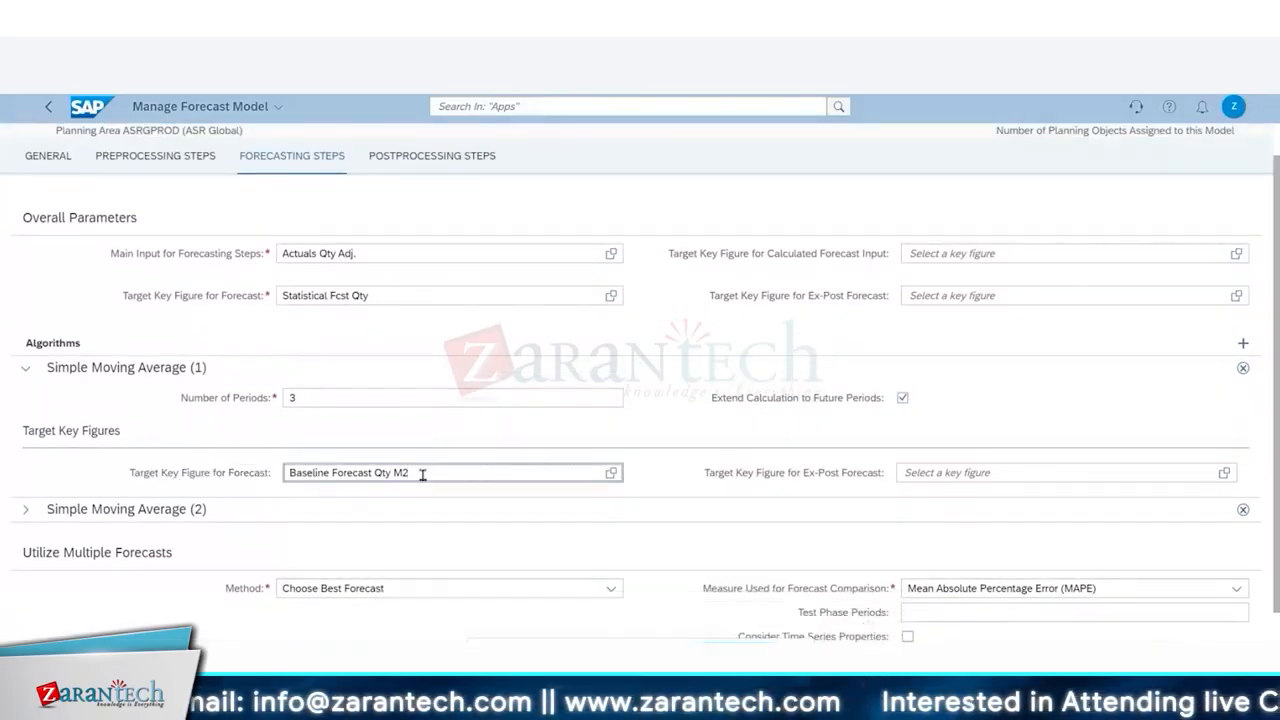
key("BackSpace")
type("1")
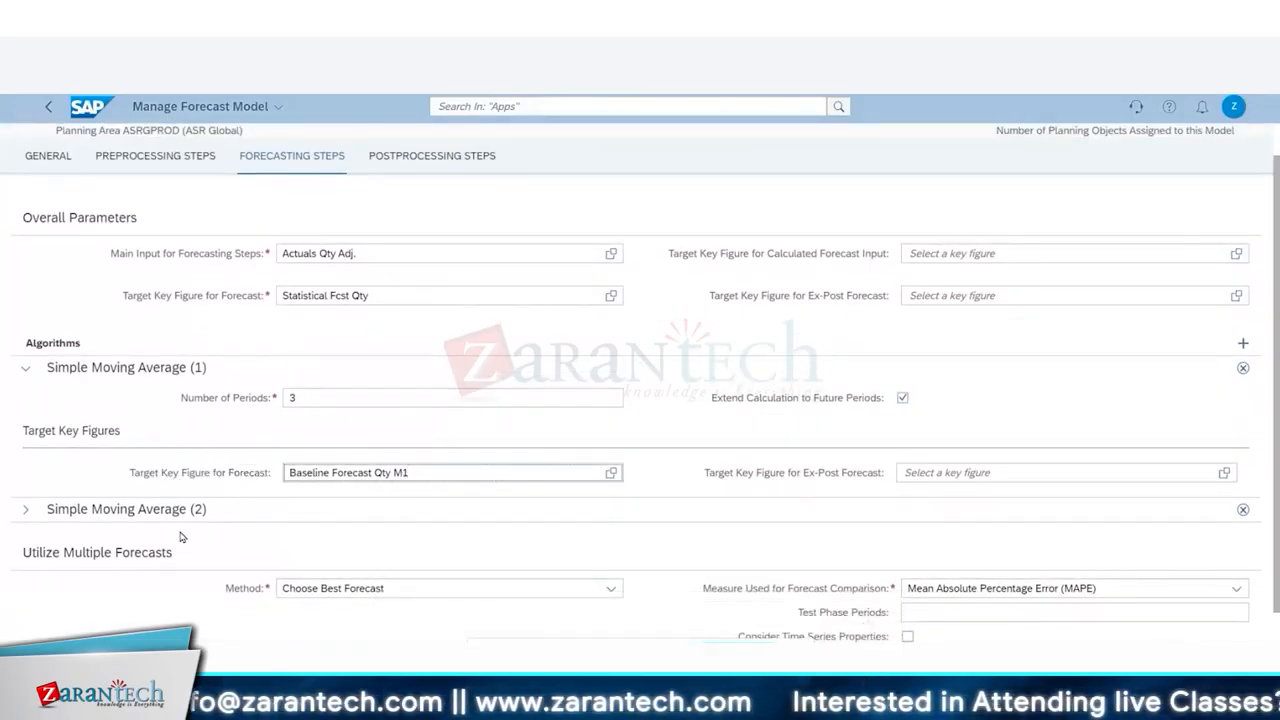
- Expand Simple Moving Average (2), check its number of periods, and set its target key figure for forecast to Baseline Forecast Qty M2
scroll(181, 537, "down", 1)
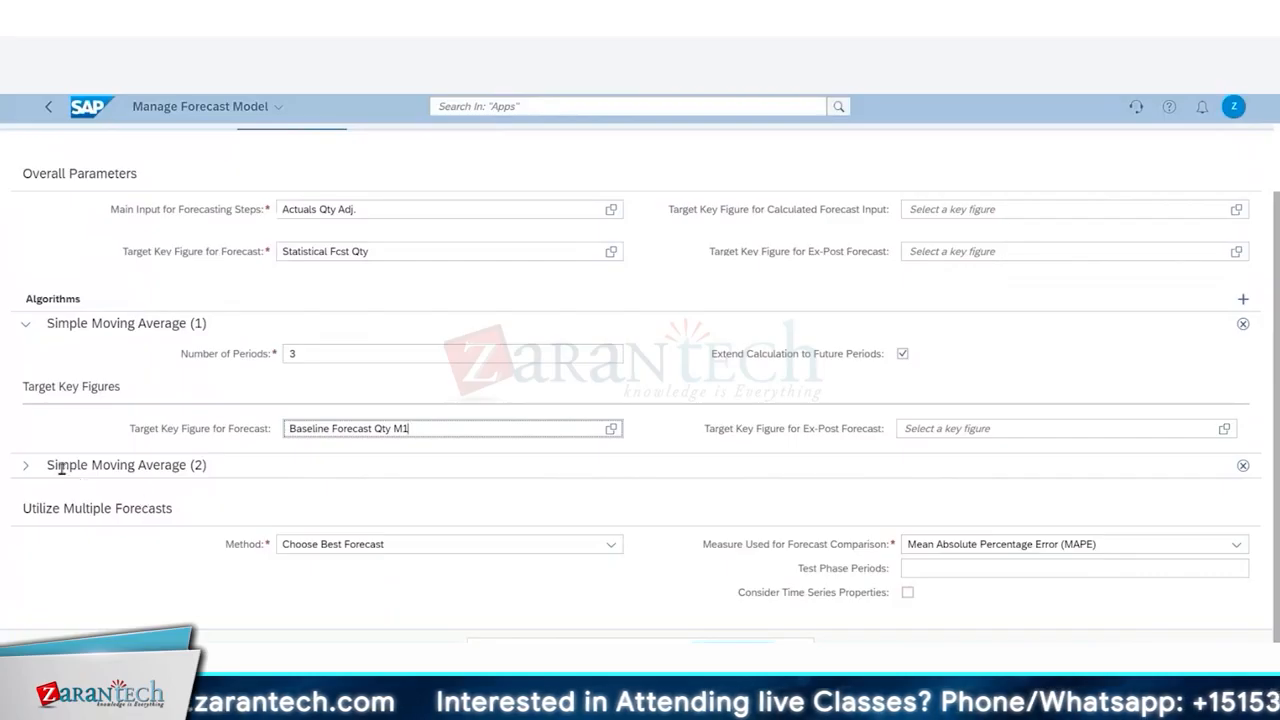
left_click(25, 466)
left_click_drag(311, 497, 248, 493)
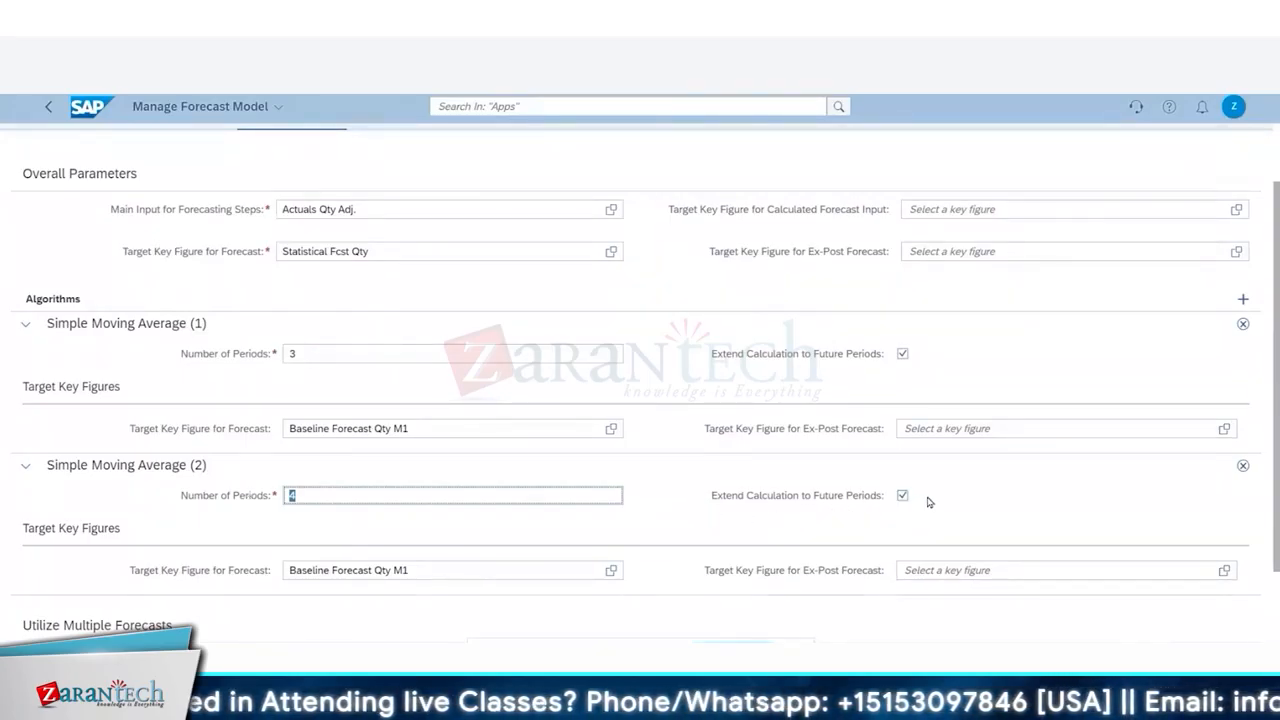
scroll(650, 495, "down", 2)
left_click(490, 488)
key("BackSpace")
type("2")
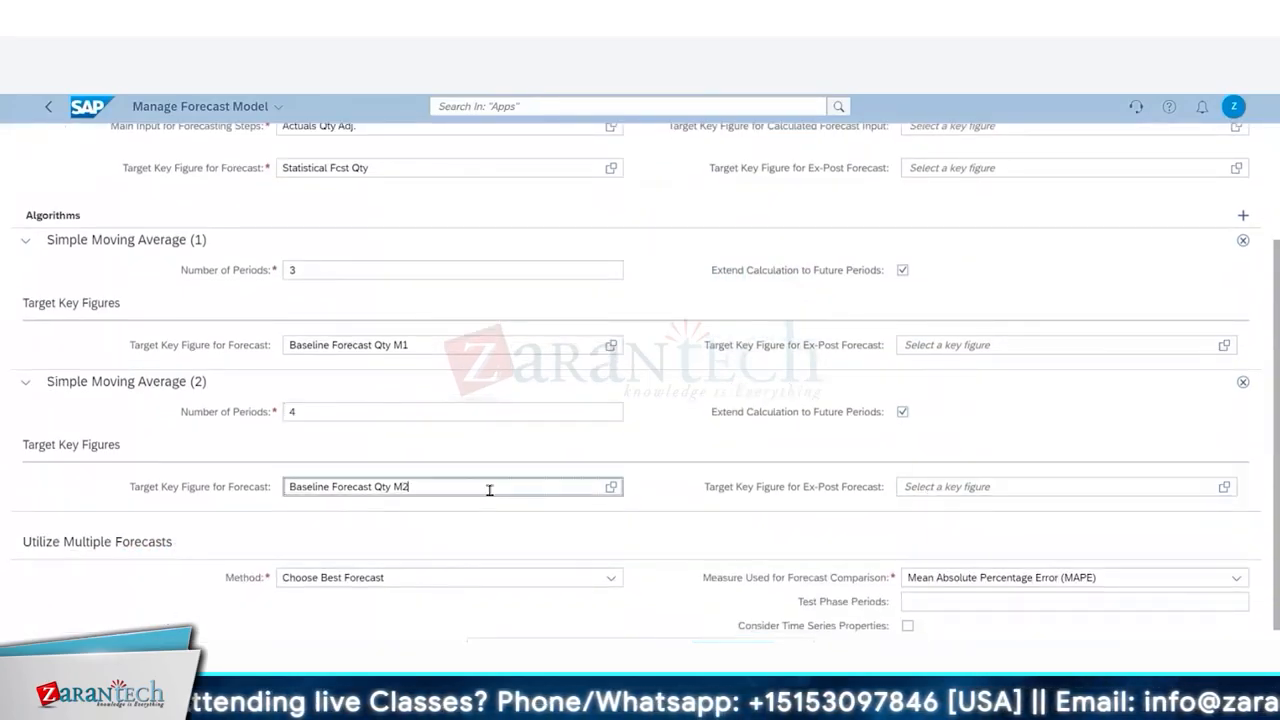
- Review the methods for utilizing multiple forecasts and set the method to Choose Best Forecast
left_click(482, 518)
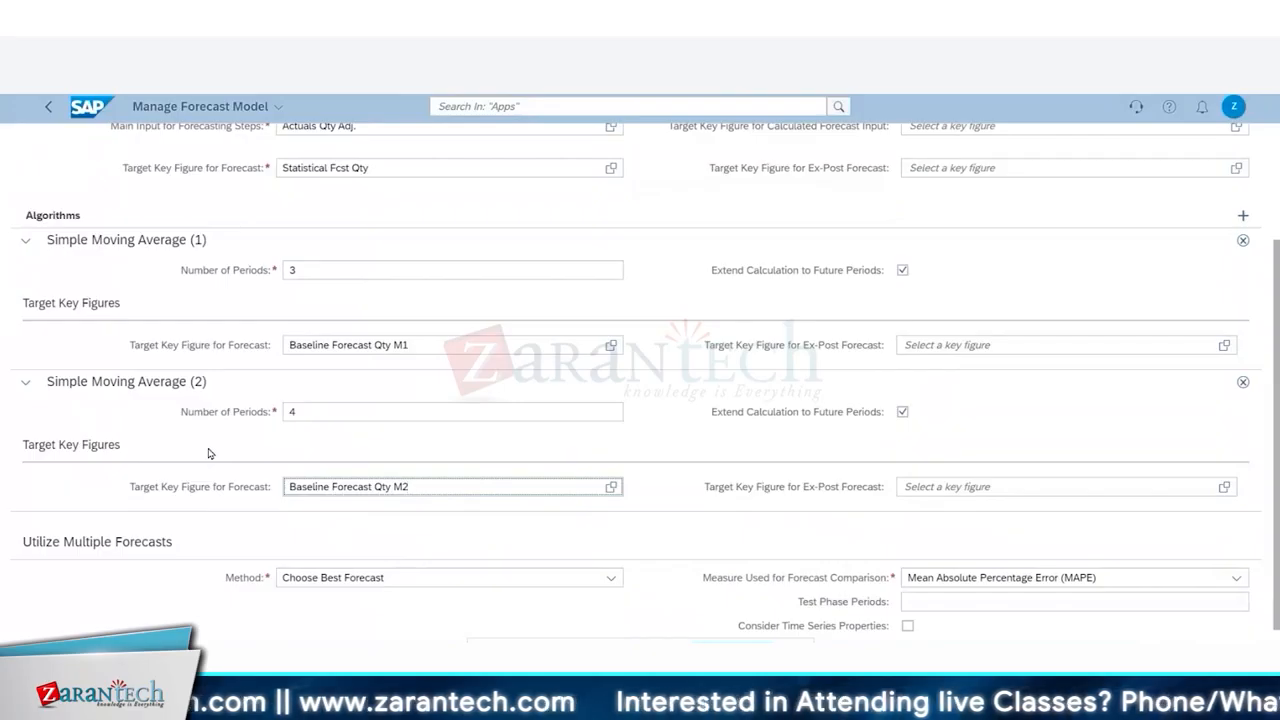
scroll(381, 537, "down", 2)
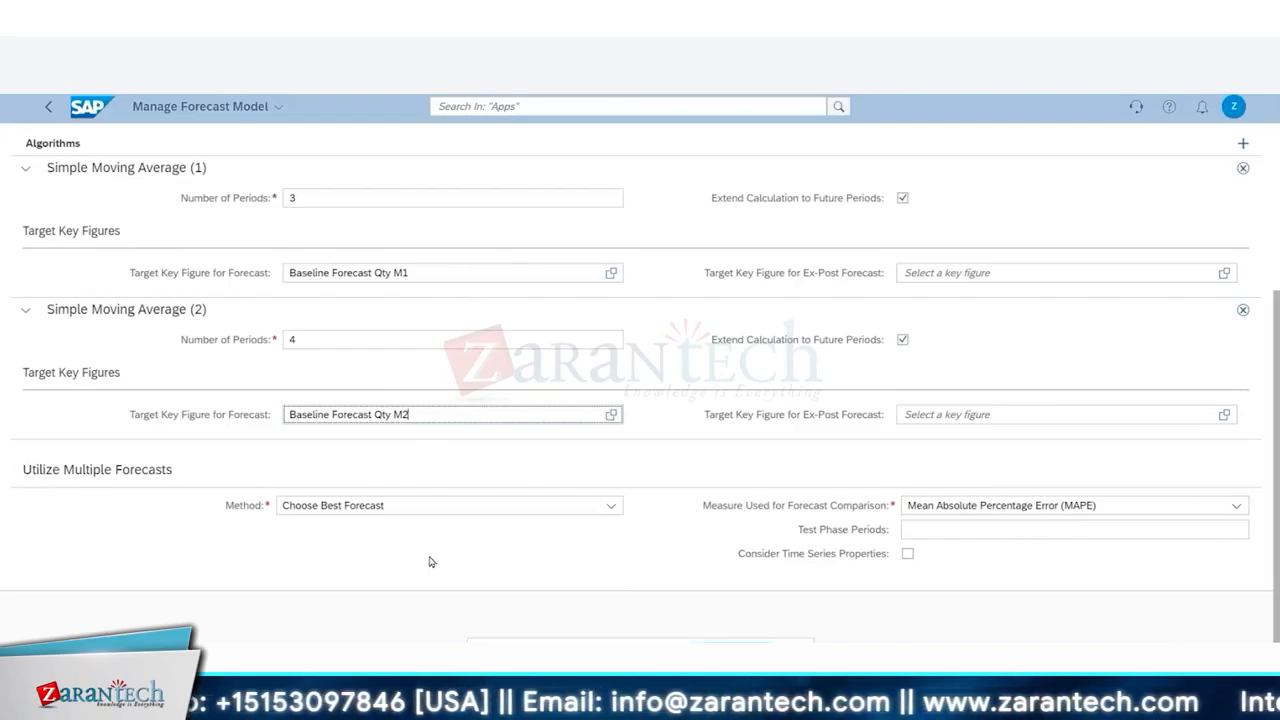
left_click(611, 509)
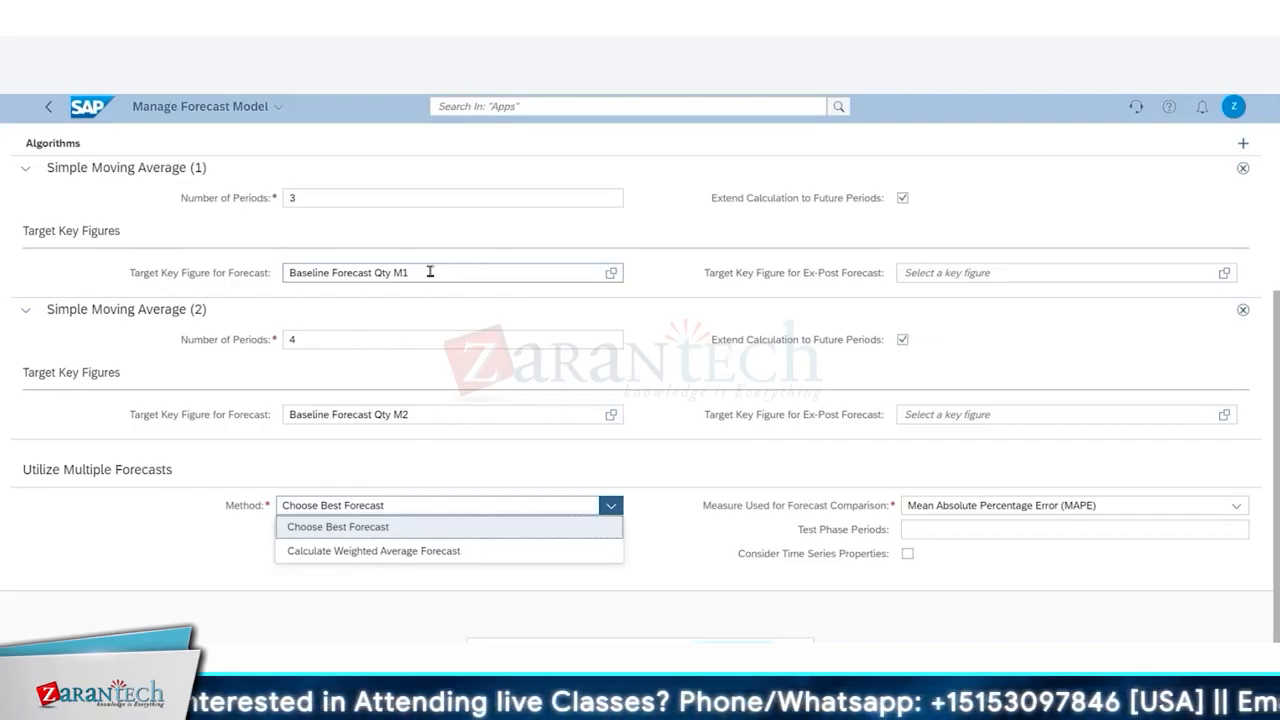
left_click(390, 530)
left_click(609, 505)
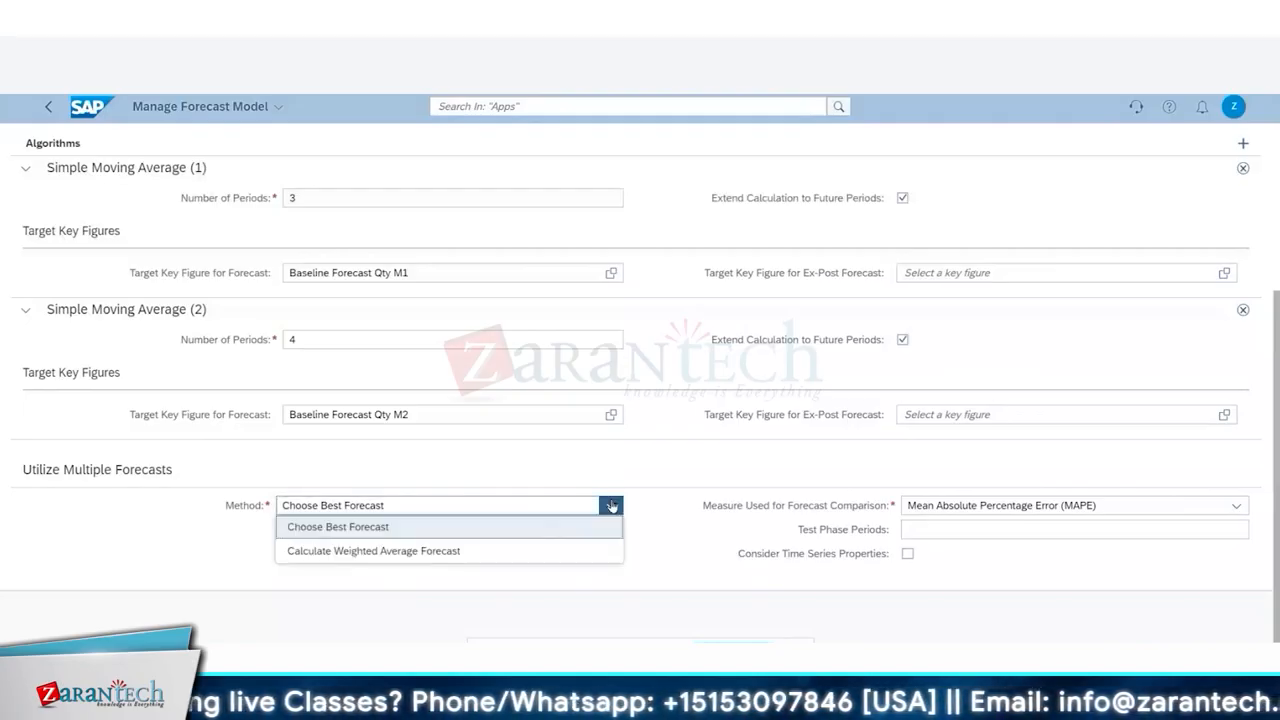
left_click(409, 532)
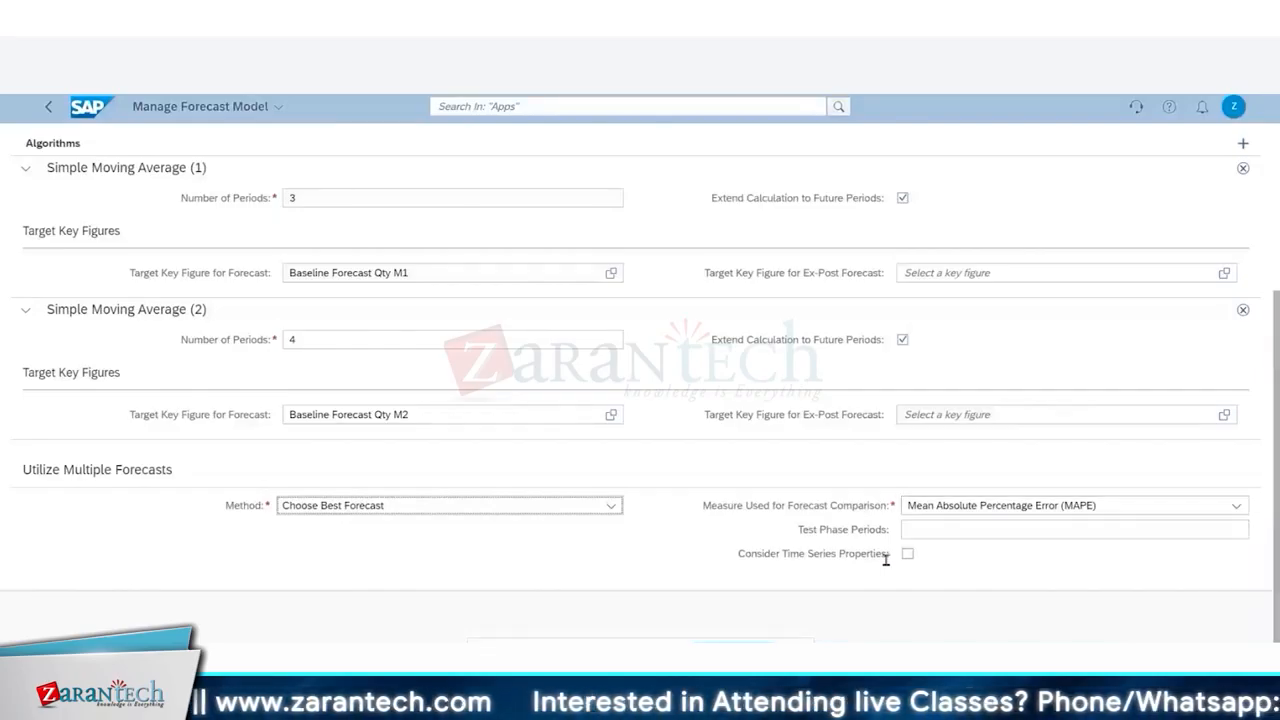
- Review the model's postprocessing error measures and the key figures available as target for MAPE, keeping the current selection
scroll(450, 203, "up", 3)
left_click(448, 198)
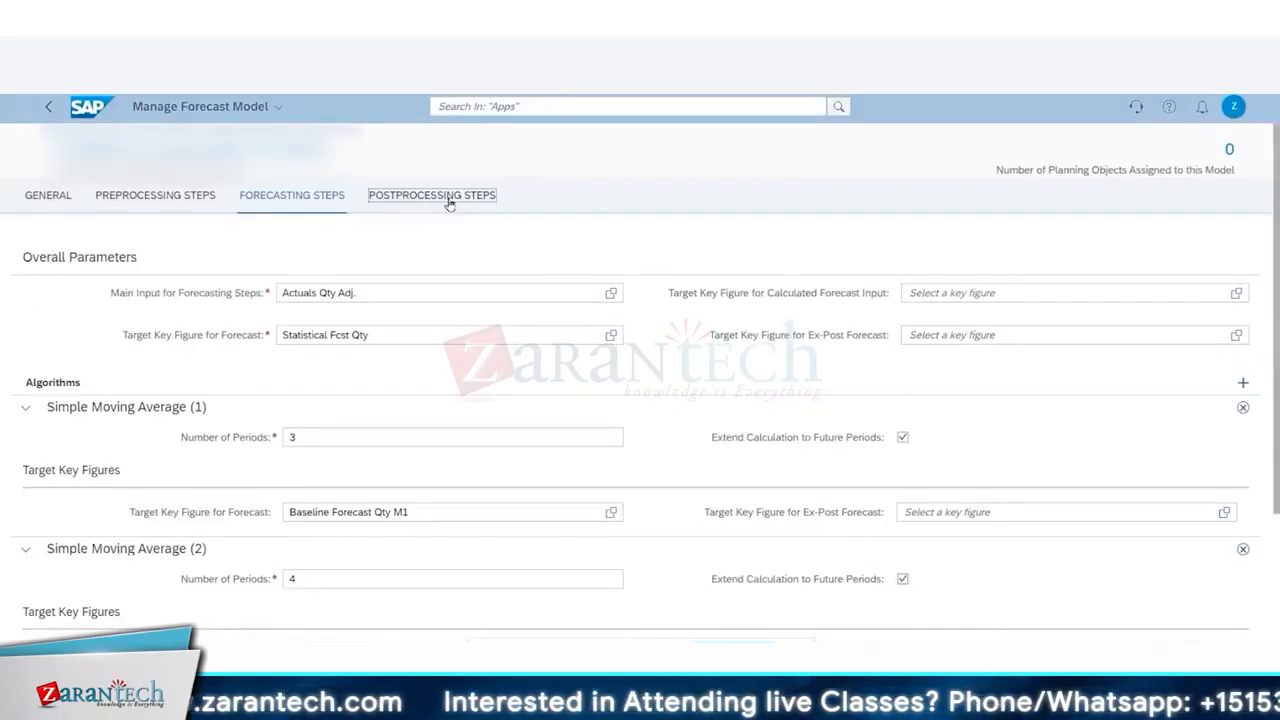
scroll(565, 243, "down", 1)
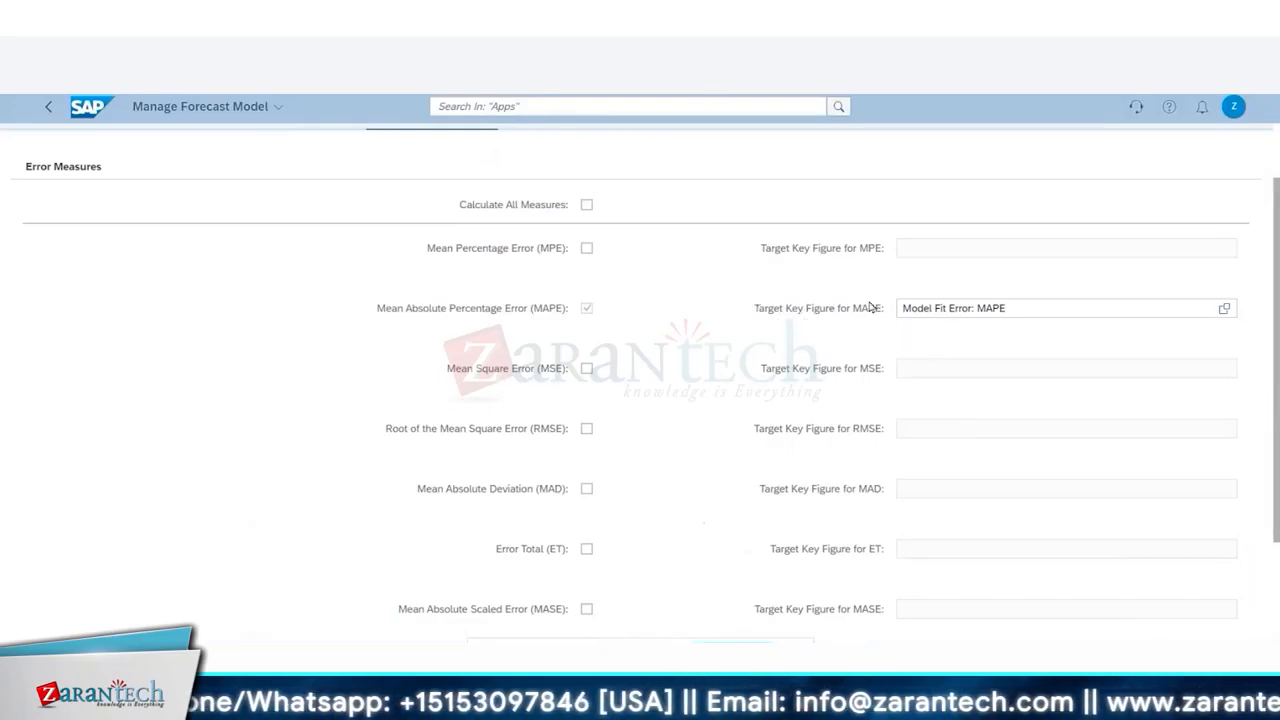
left_click(1225, 311)
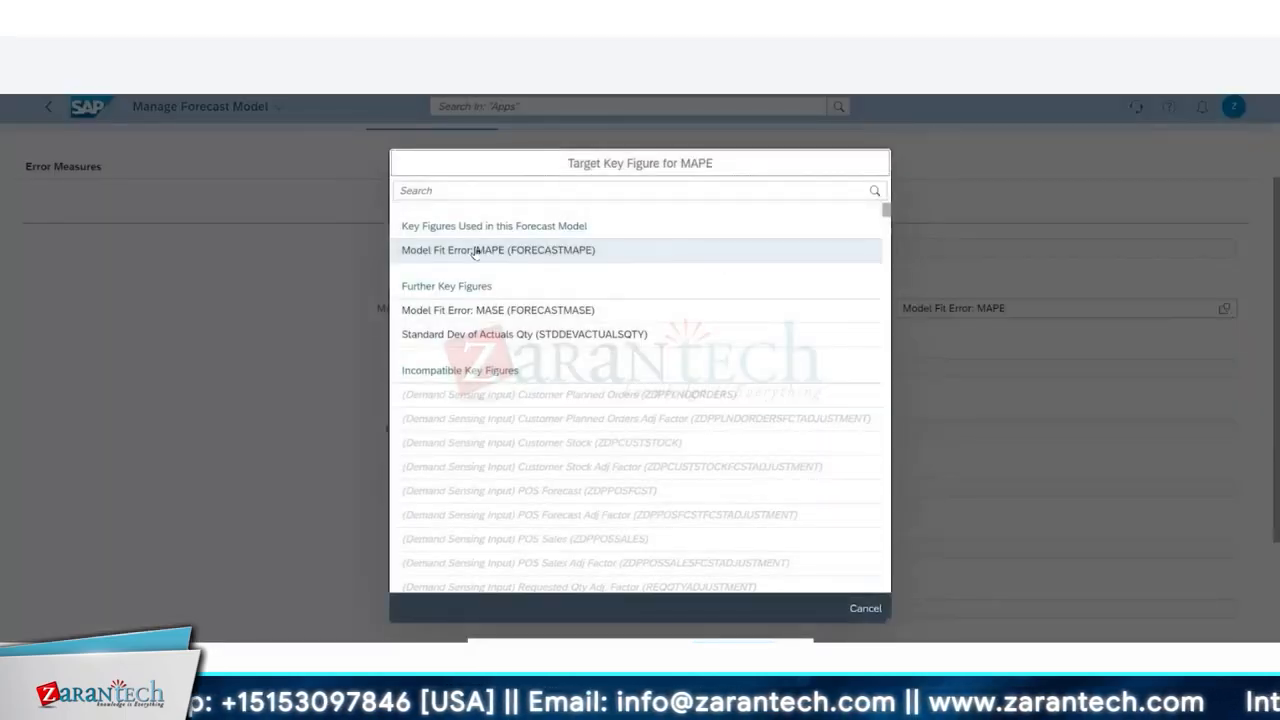
left_click(867, 608)
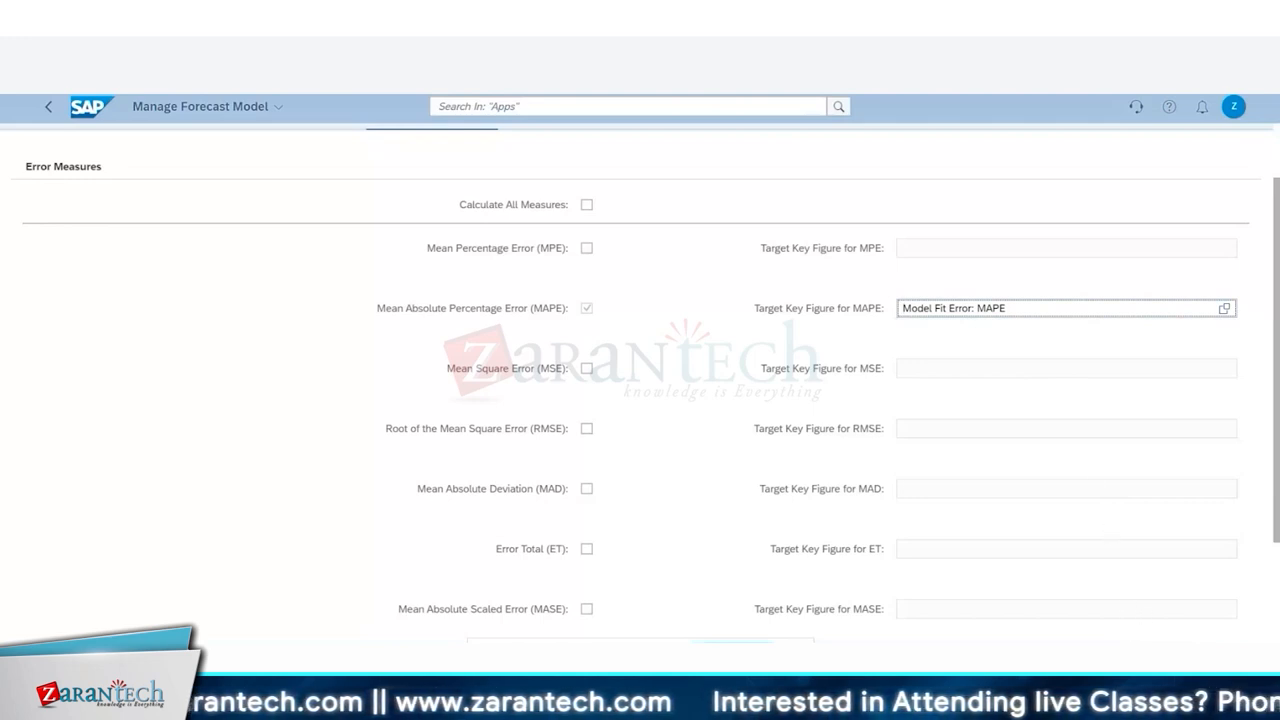
- Set the number of periods of Simple Moving Average (2) to 5 in the forecasting steps
type("5")
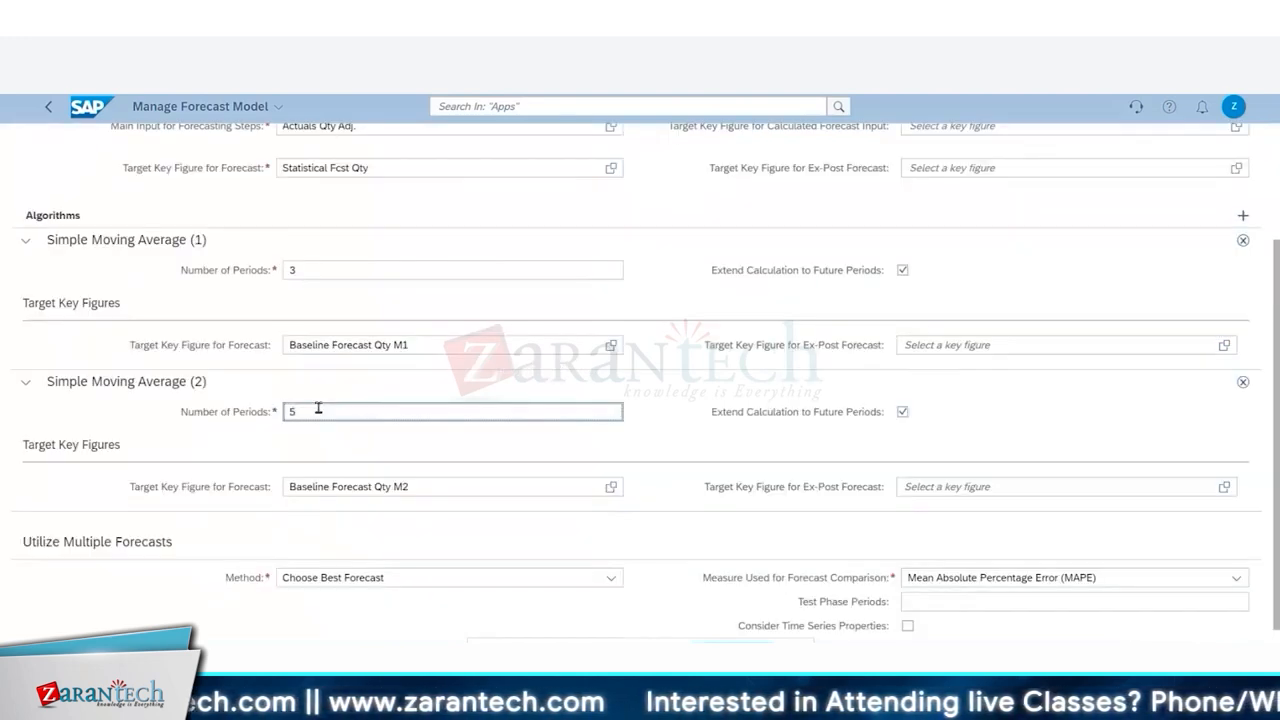
scroll(711, 531, "down", 1)
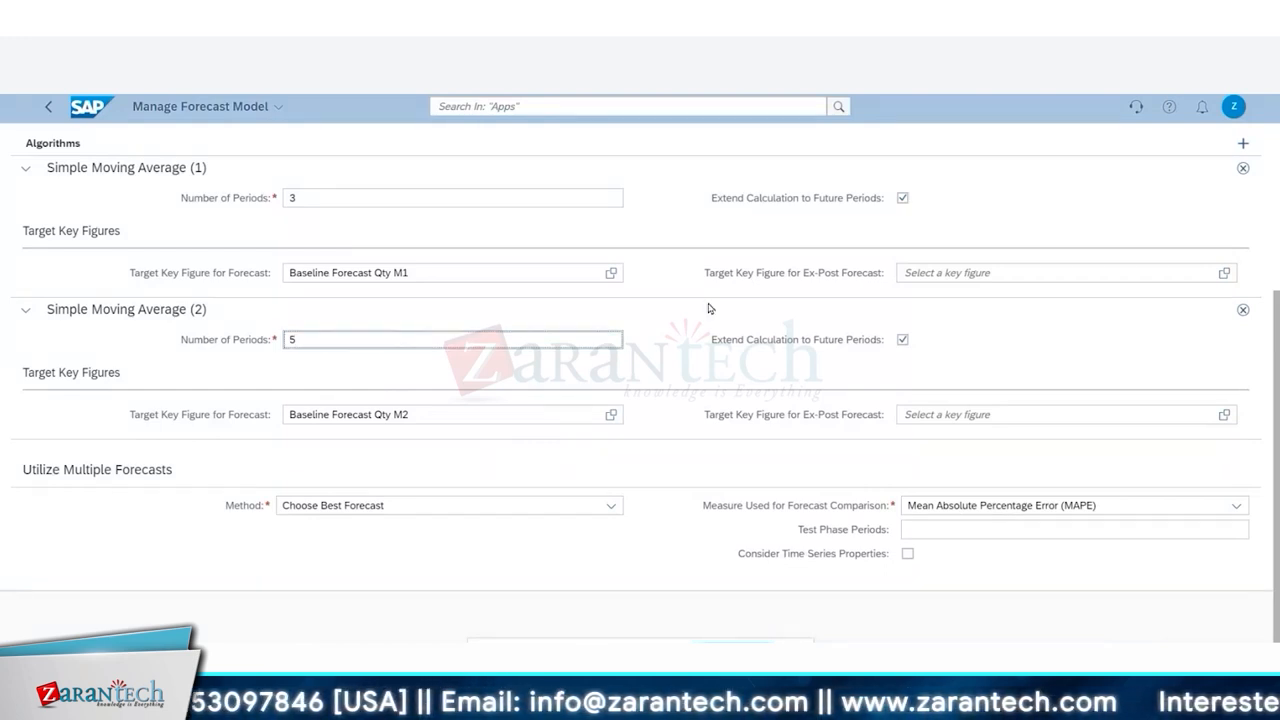
scroll(709, 306, "up", 3)
scroll(709, 308, "up", 1)
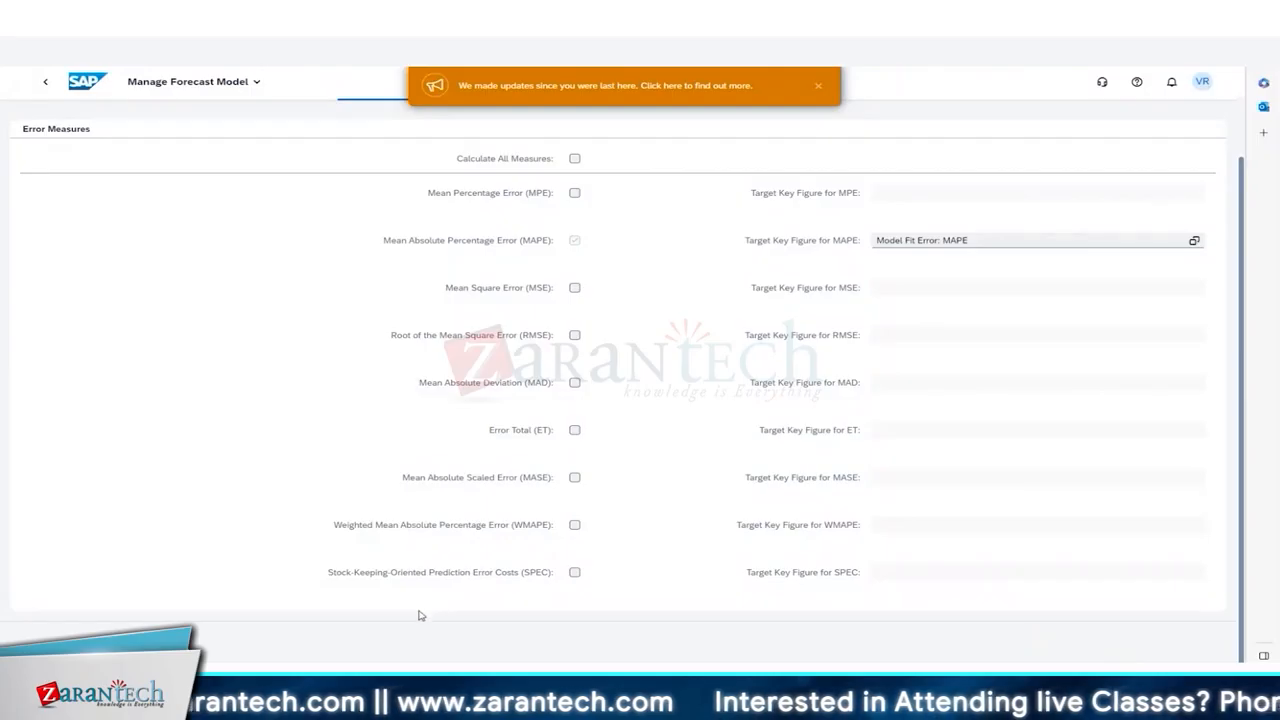
- Switch to the Test report planning view in Excel and set its monthly time range to start from Jan-23
mouse_move(511, 700)
left_click(932, 636)
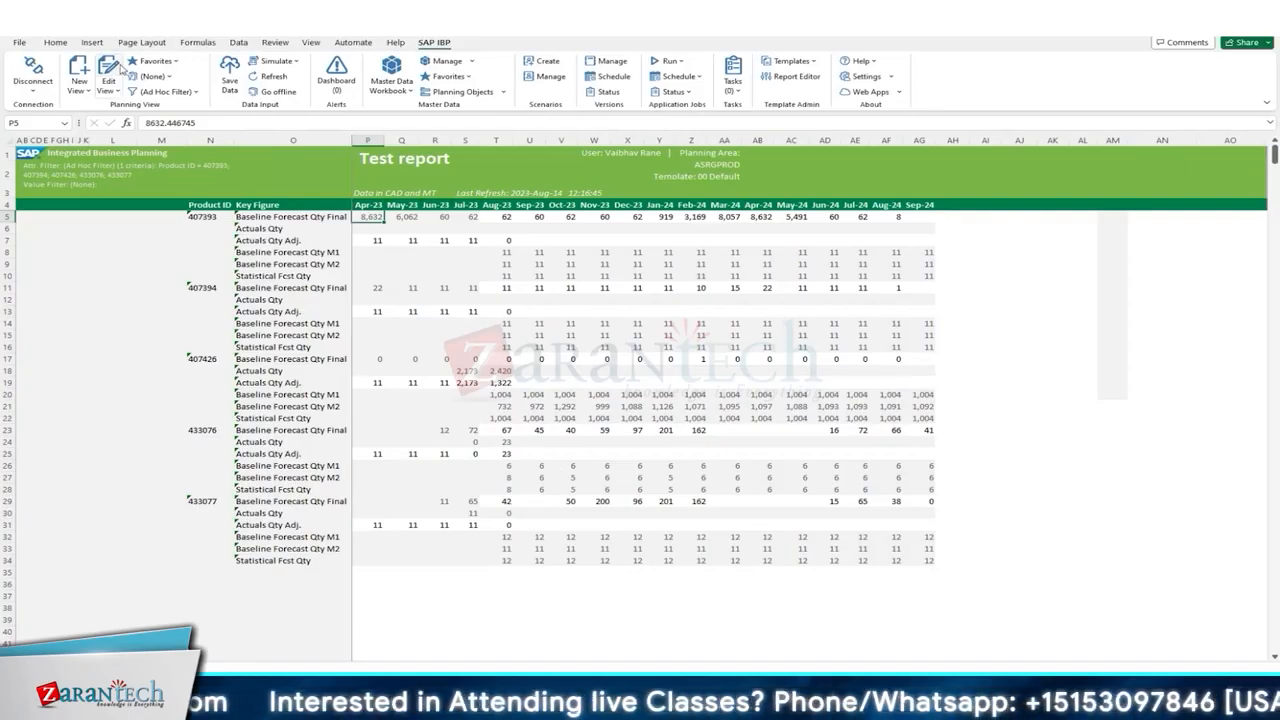
left_click(119, 68)
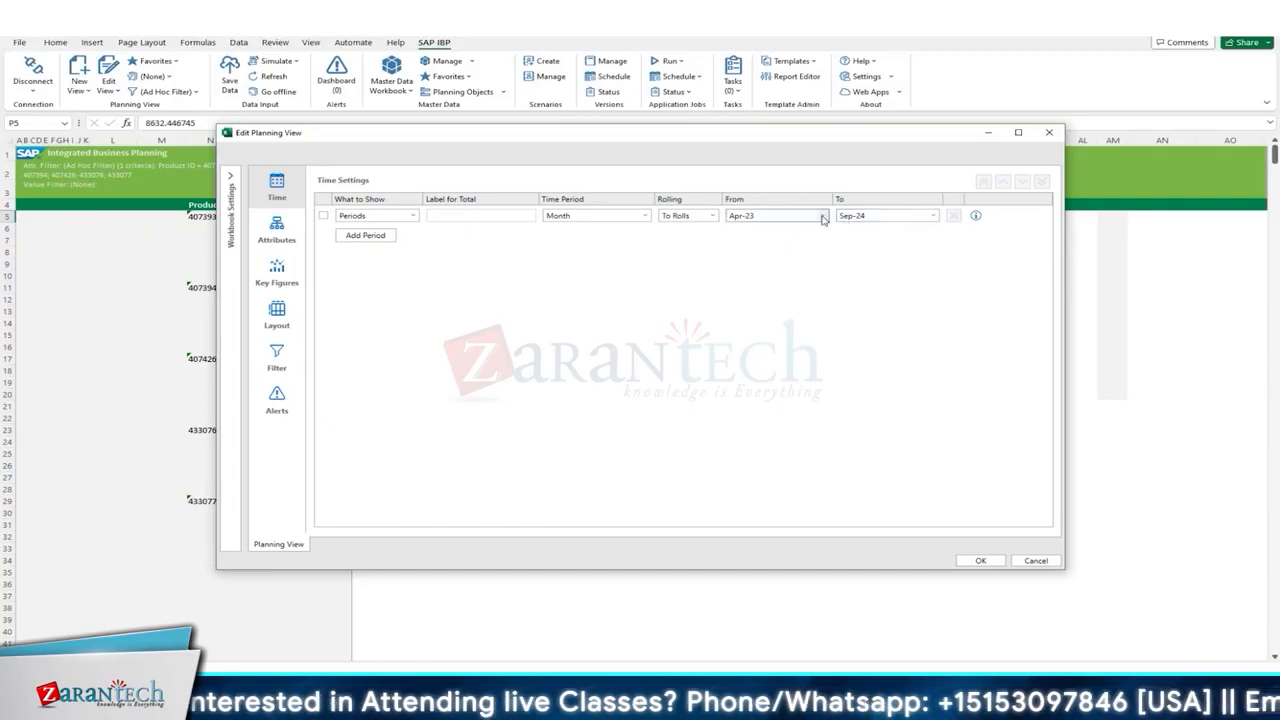
left_click(981, 560)
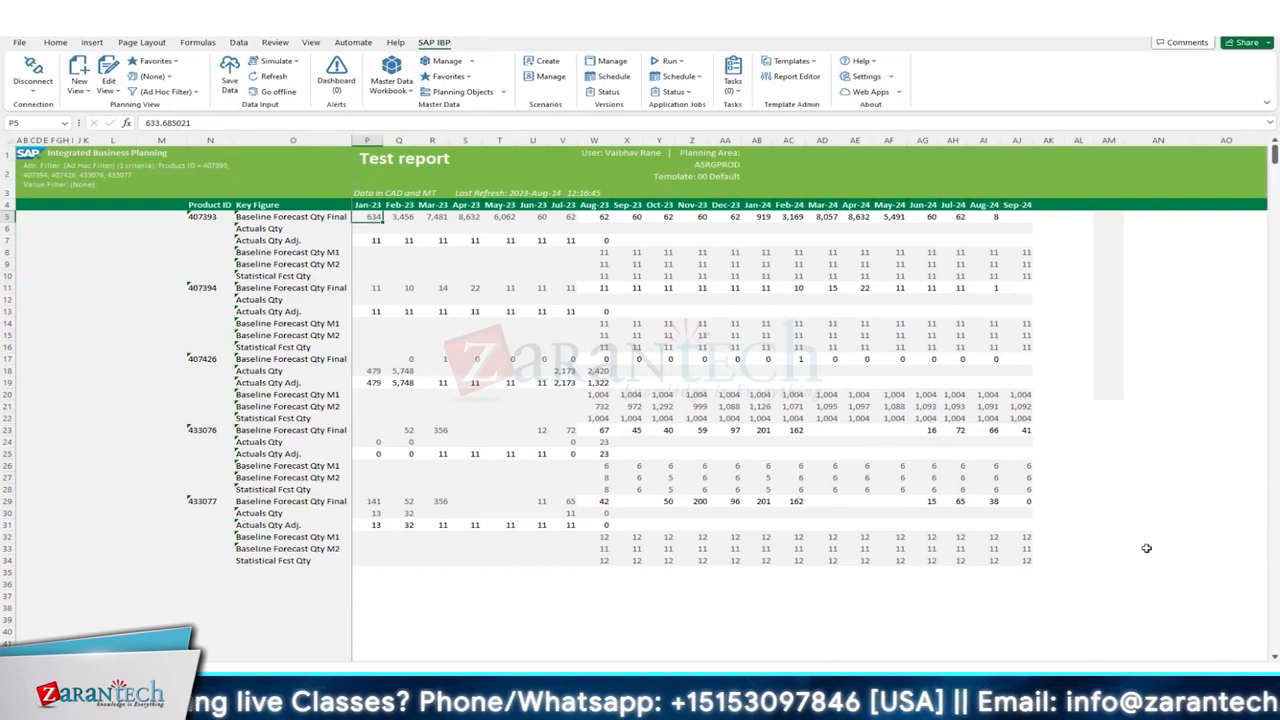
- Set up a one-time statistical forecasting run from the planning view with the forecast model SAMEEROUTLIERCORRECTIONNEW
left_click(684, 63)
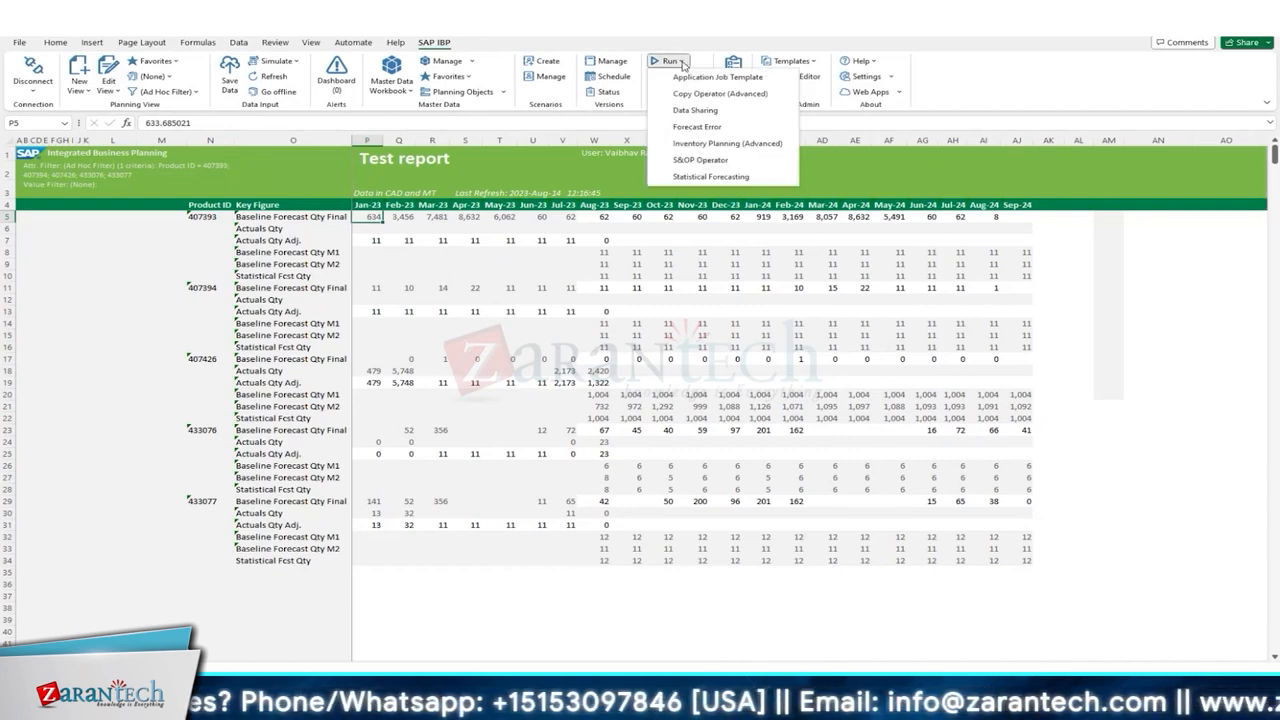
left_click(710, 177)
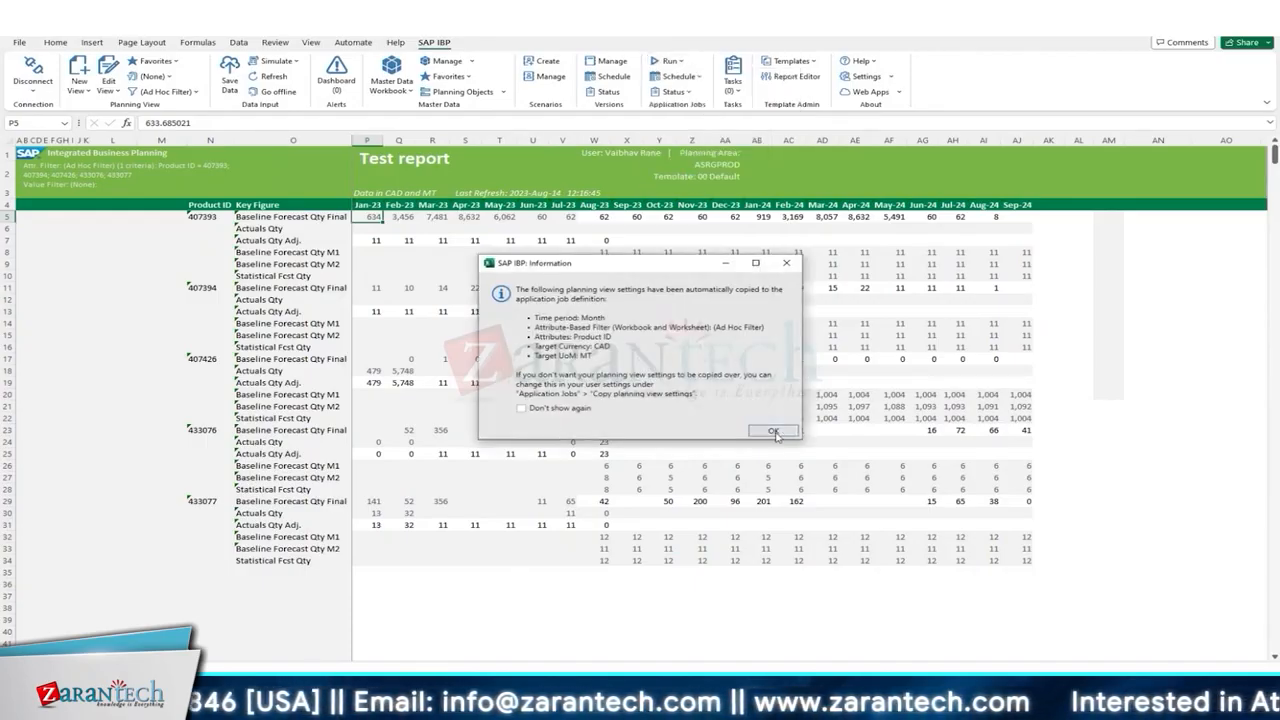
left_click(773, 432)
left_click(640, 383)
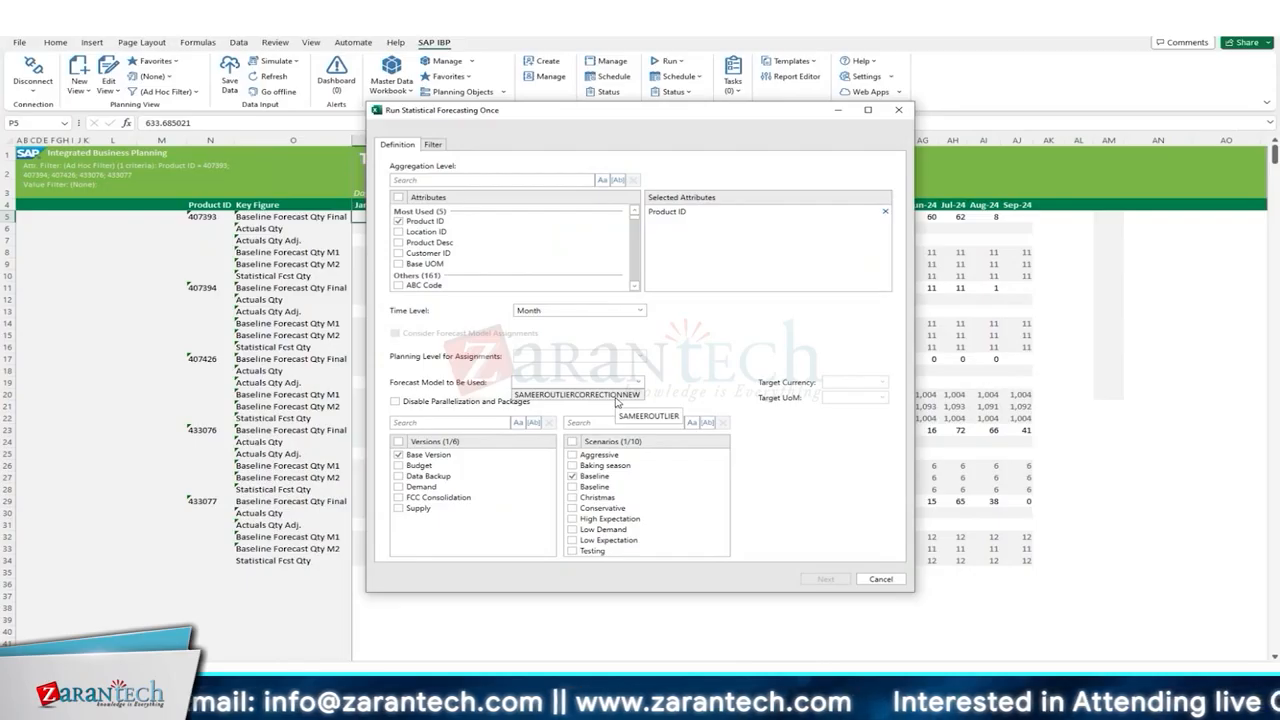
left_click(709, 370)
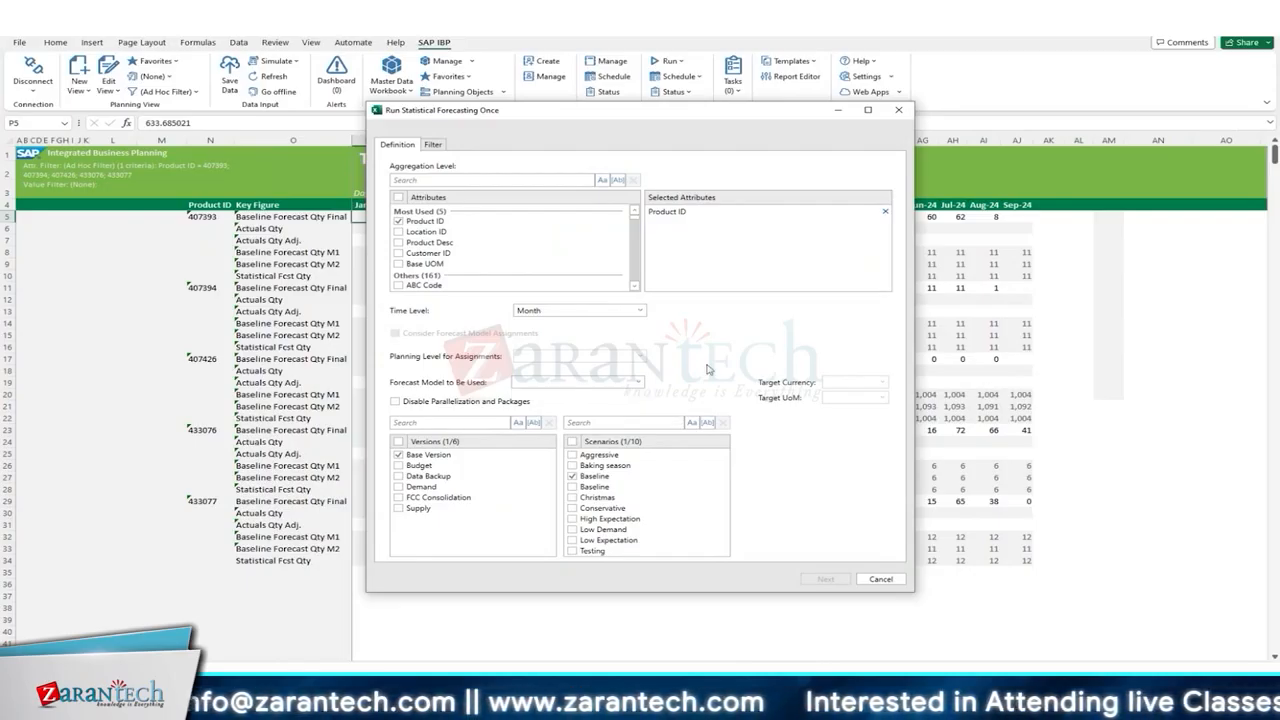
left_click(632, 386)
left_click(608, 404)
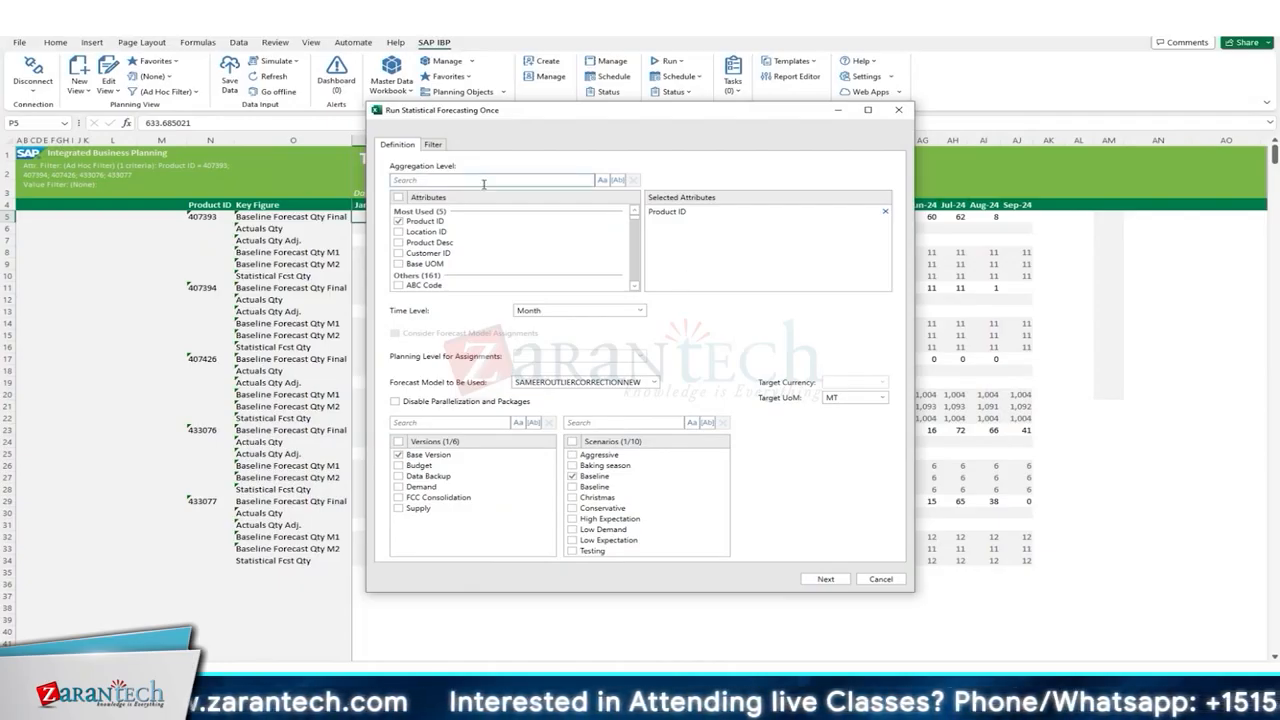
- Check the filter of the statistical forecasting run and start the job without a reason code or comment
left_click(431, 146)
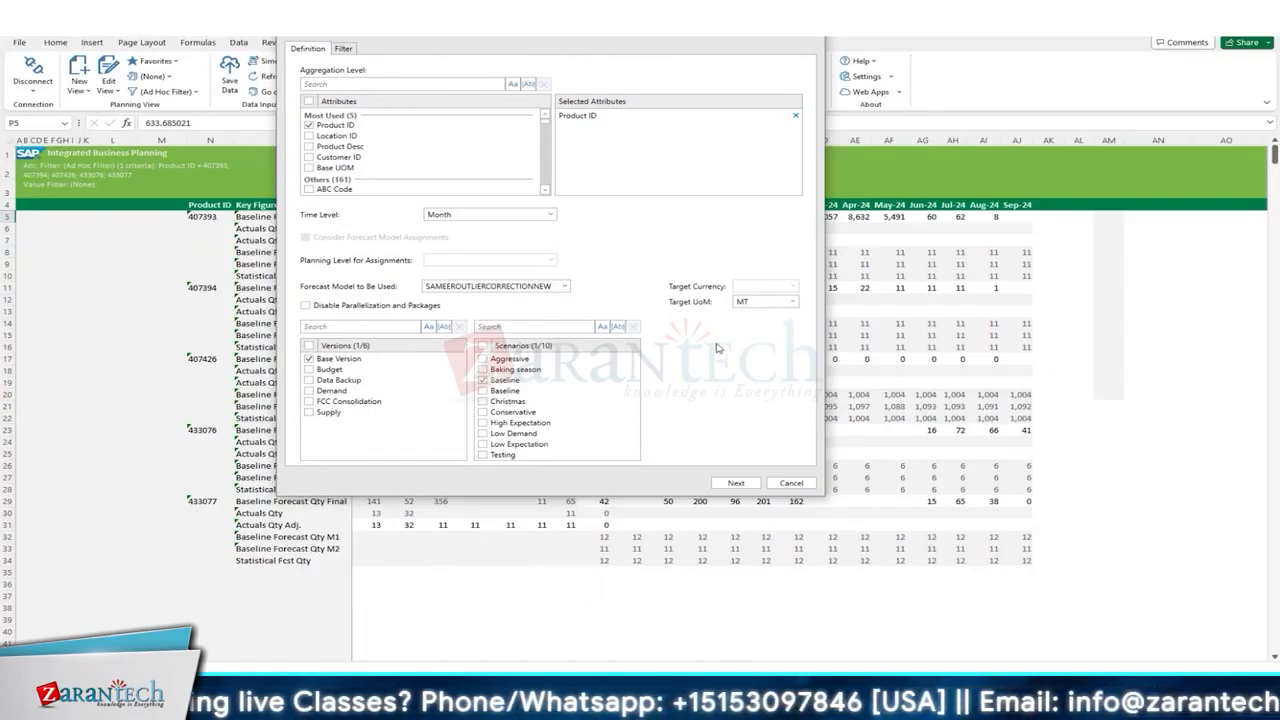
left_click(736, 483)
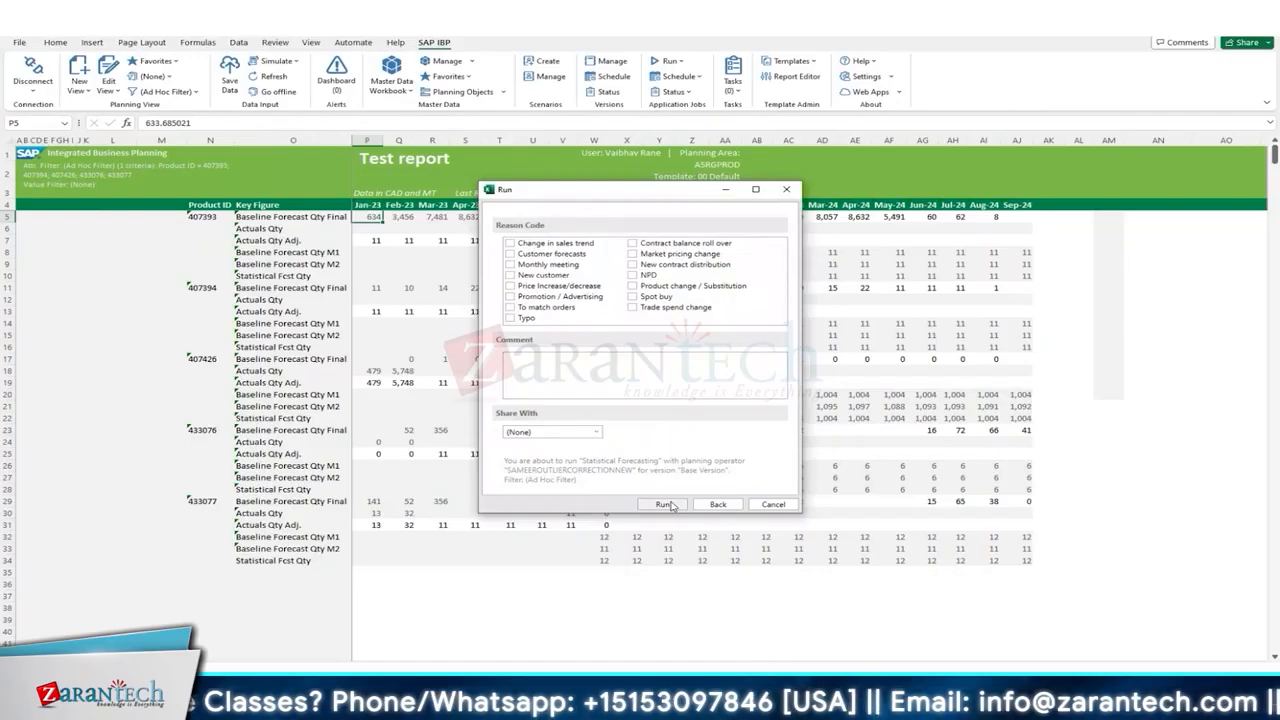
left_click(665, 504)
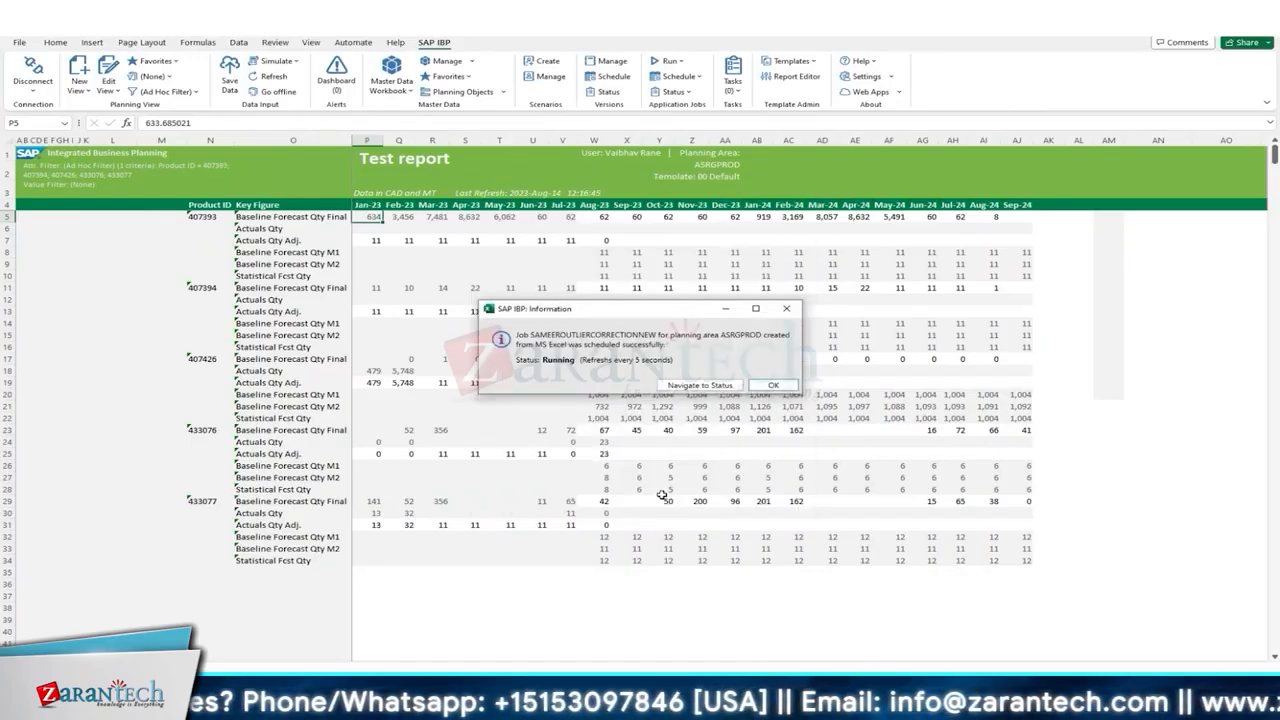
- Monitor the statistical forecasting job's status until it finishes, and refresh the planning view's data
left_click(700, 385)
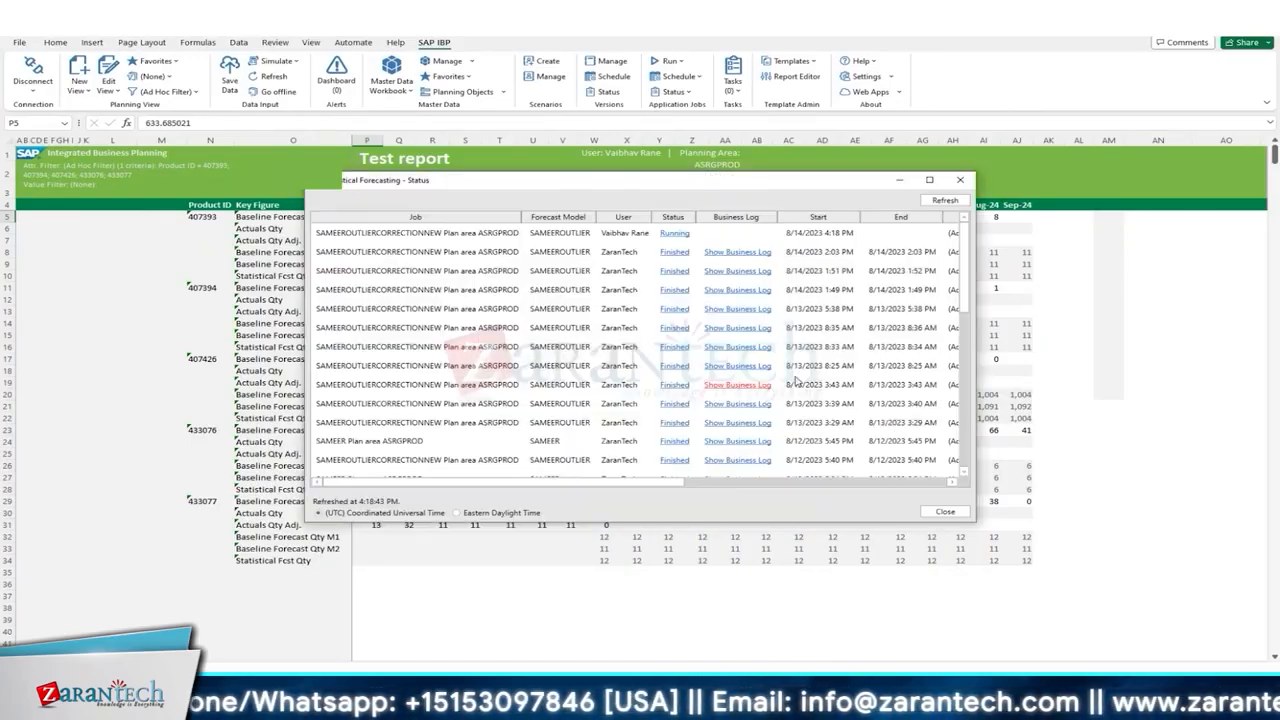
left_click(942, 200)
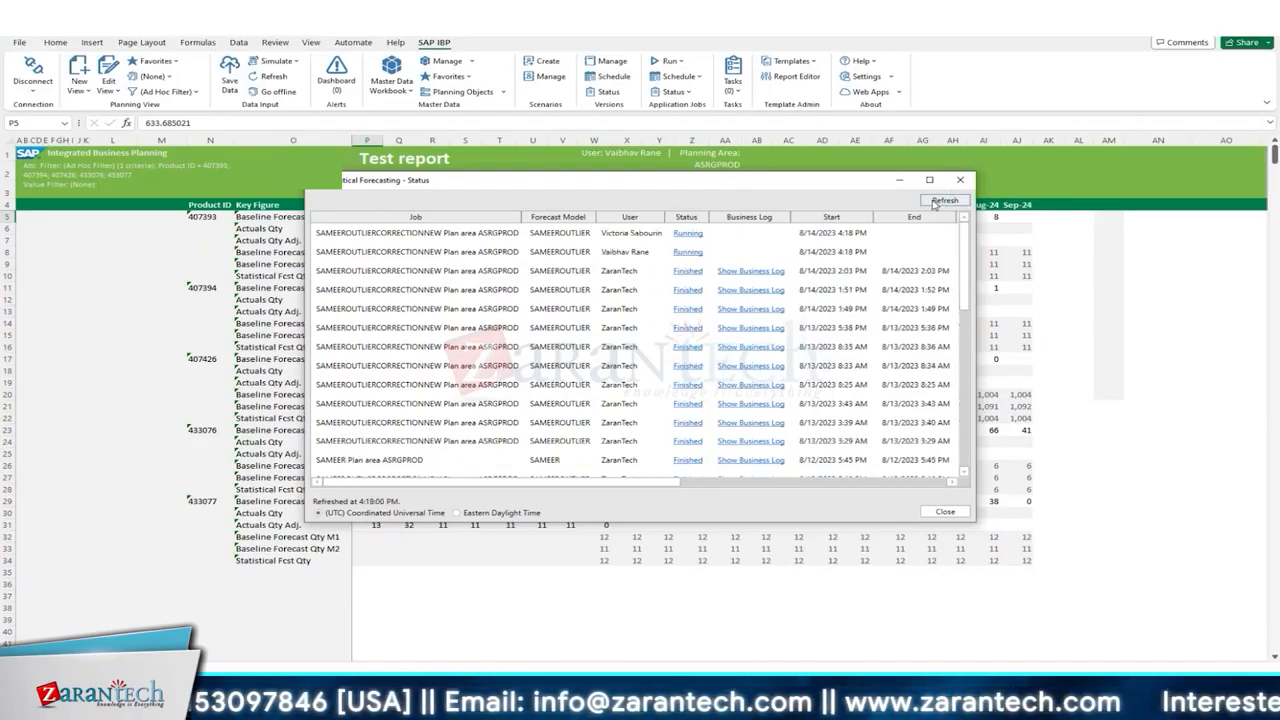
left_click(935, 200)
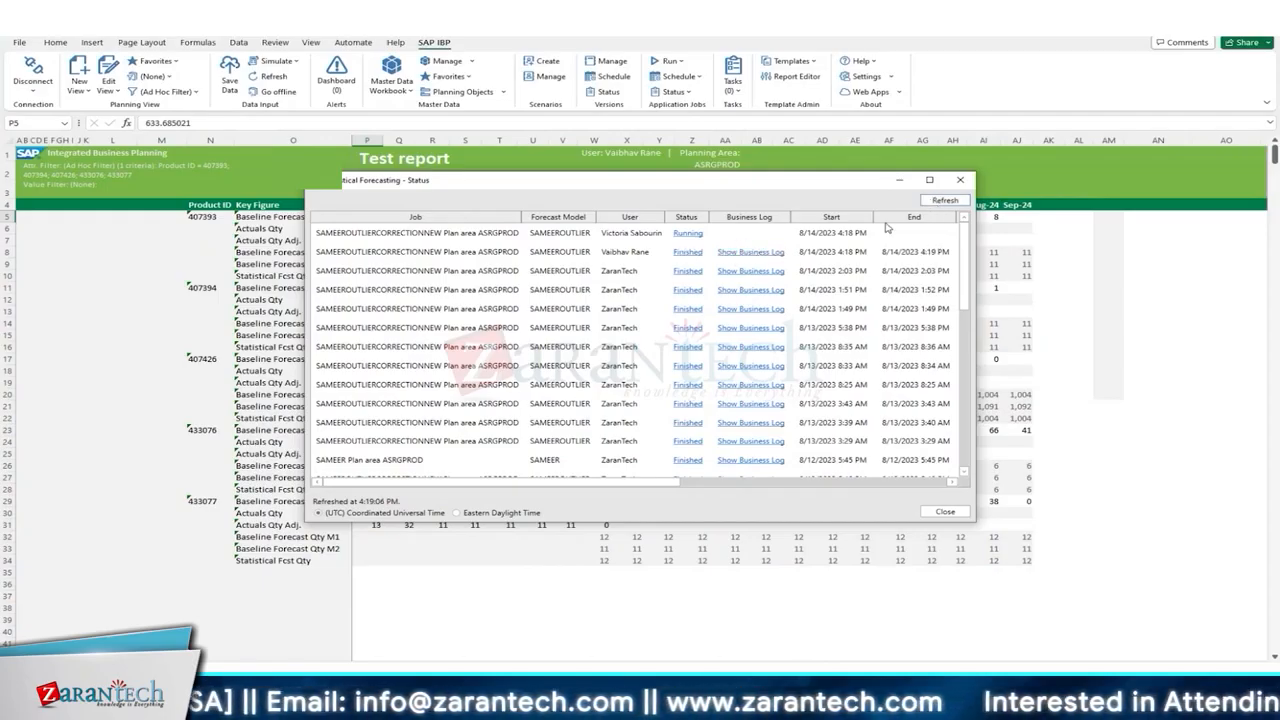
left_click(960, 182)
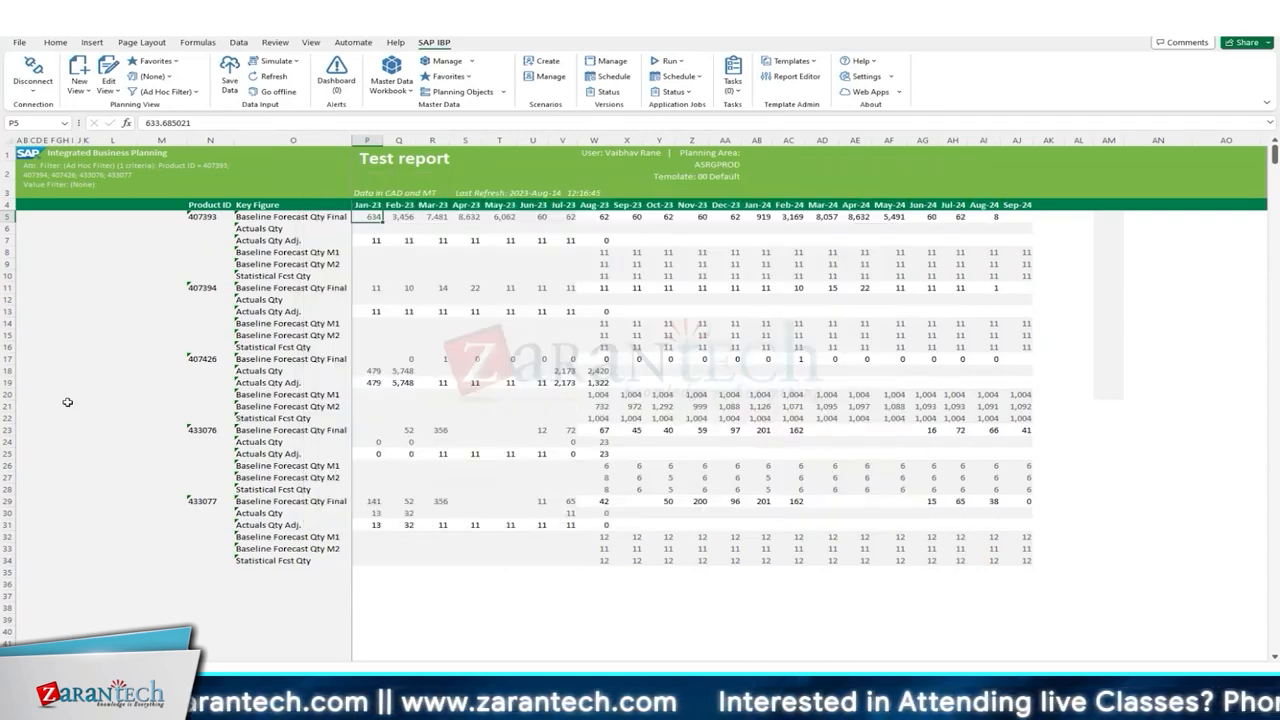
left_click(273, 80)
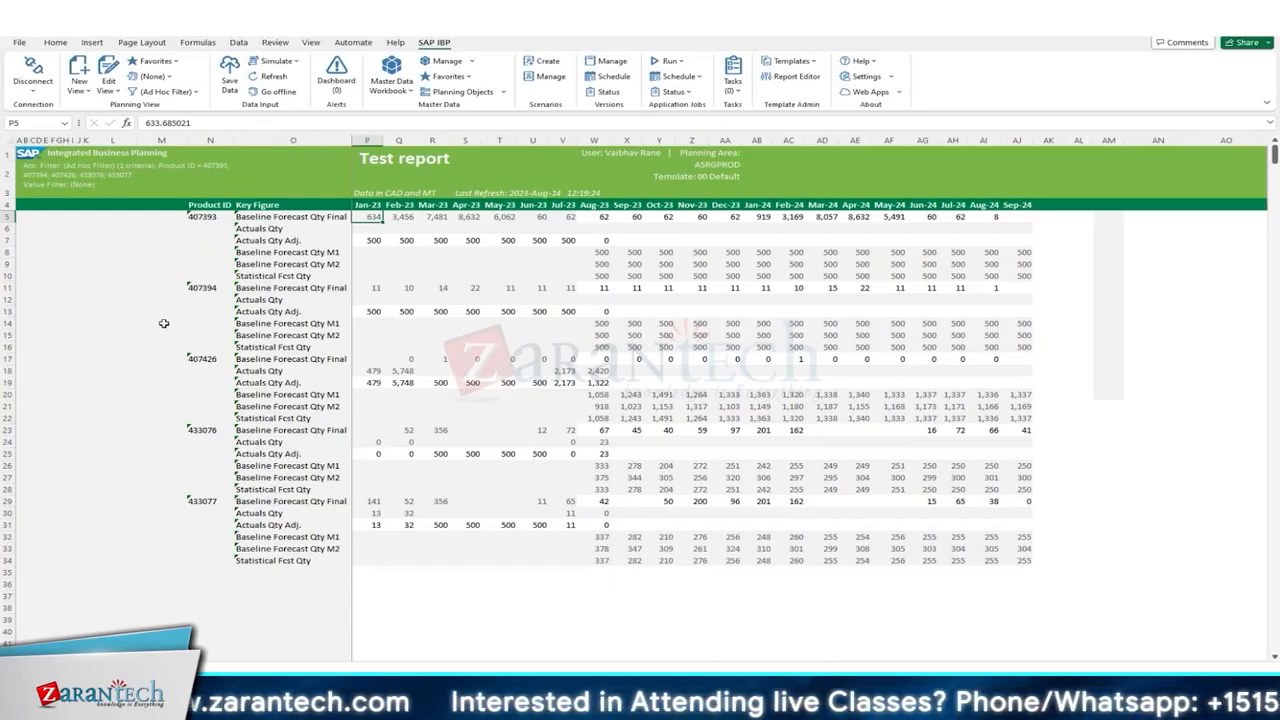
- Examine Actuals Qty and Actuals Qty Adj. for product 407393, and compare product 407426's Baseline Forecast Qty M1 with the preceding three months' adjusted actuals
left_click(9, 228)
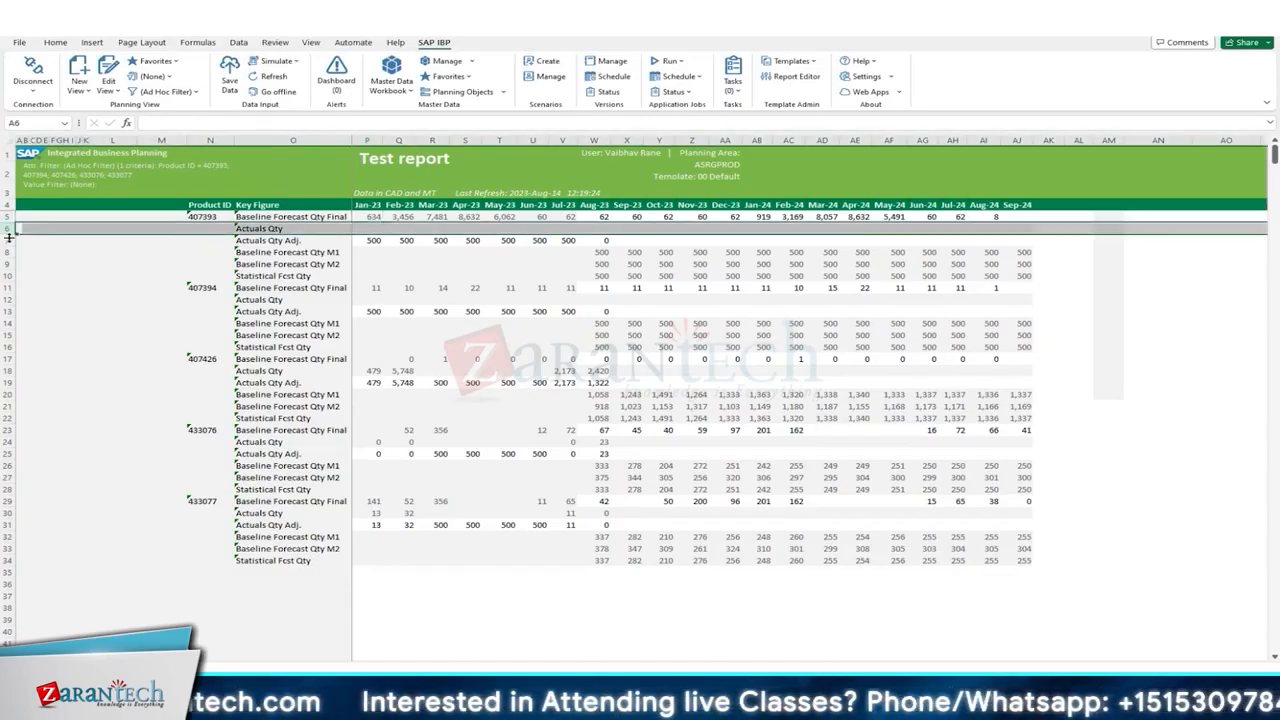
left_click(9, 240)
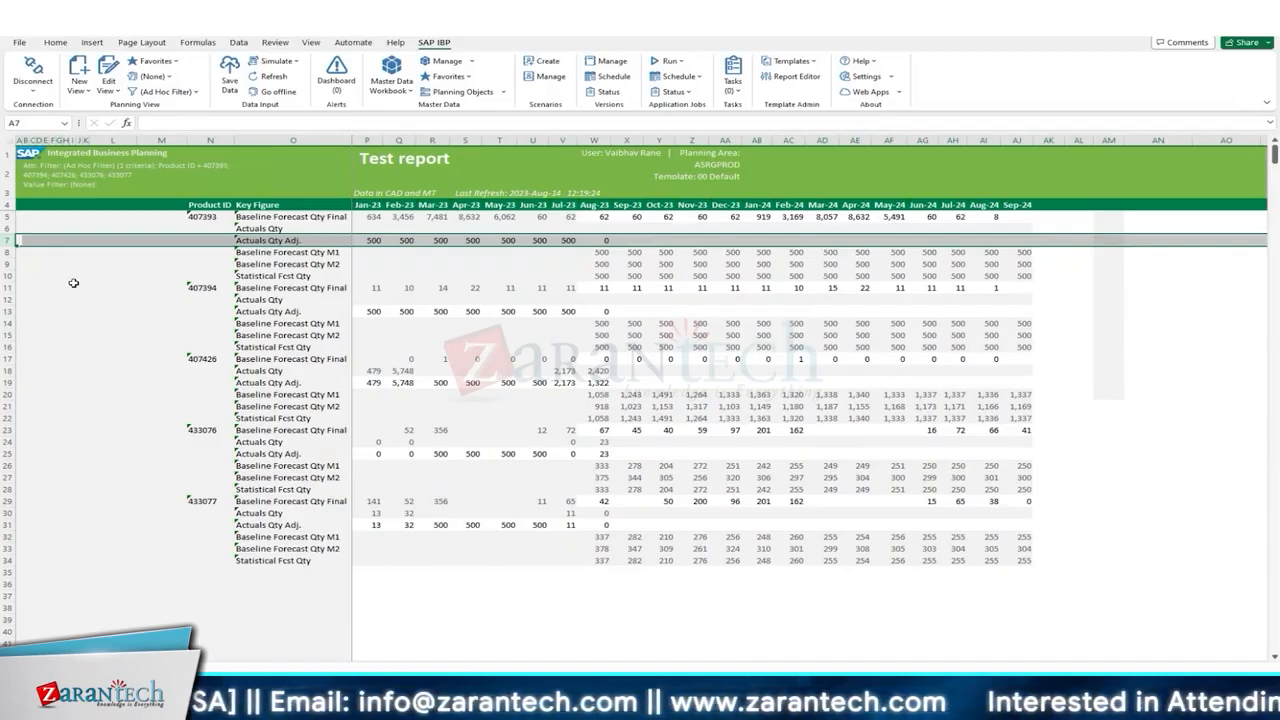
key("XF86AudioRaiseVolume")
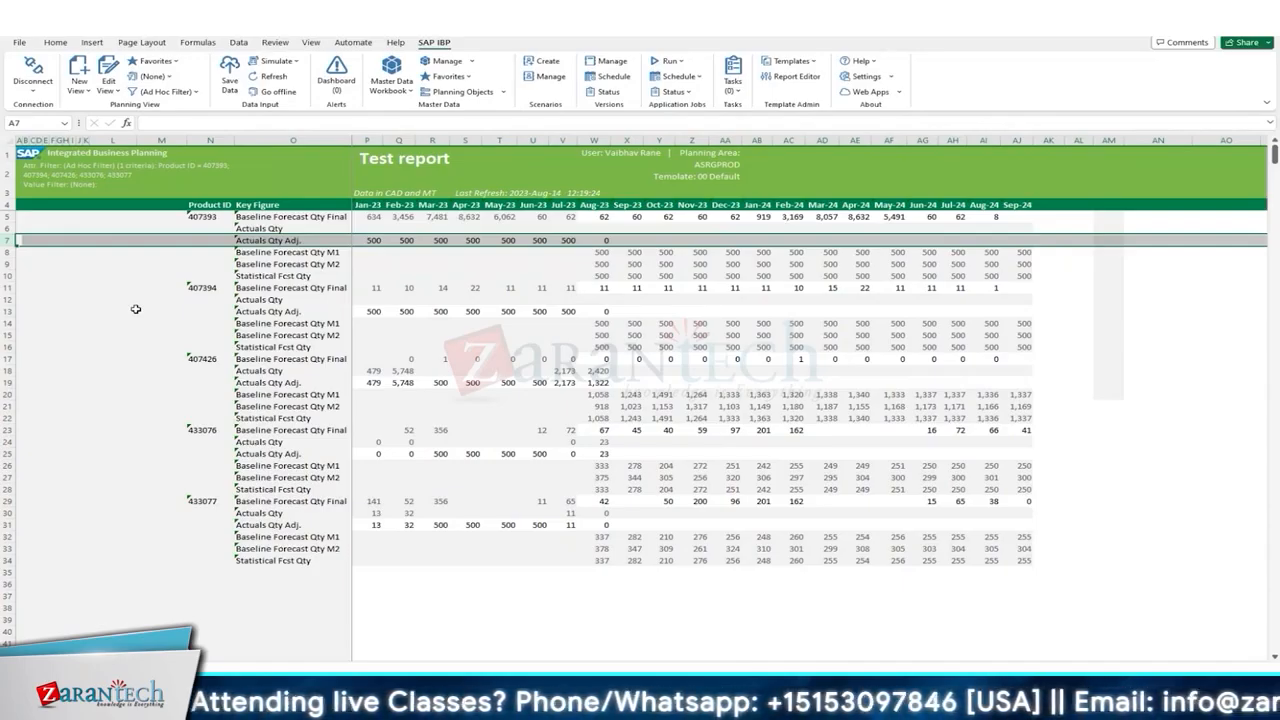
left_click(6, 359)
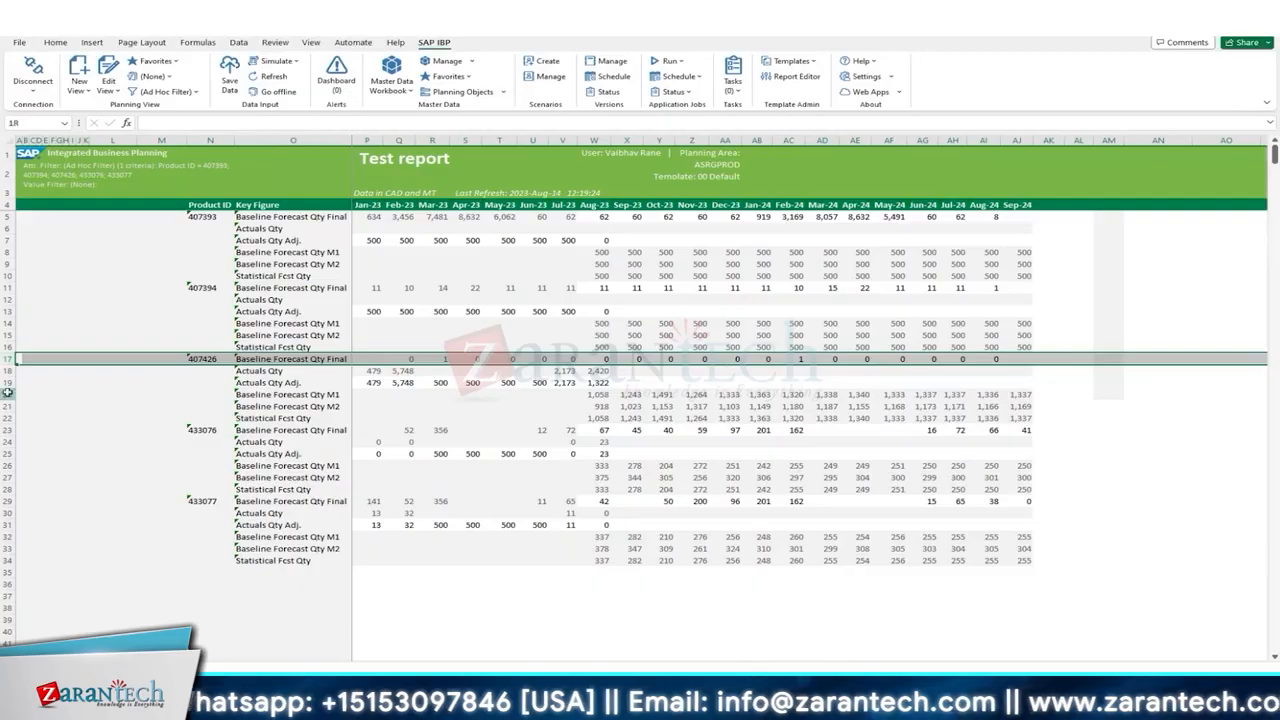
left_click(588, 395)
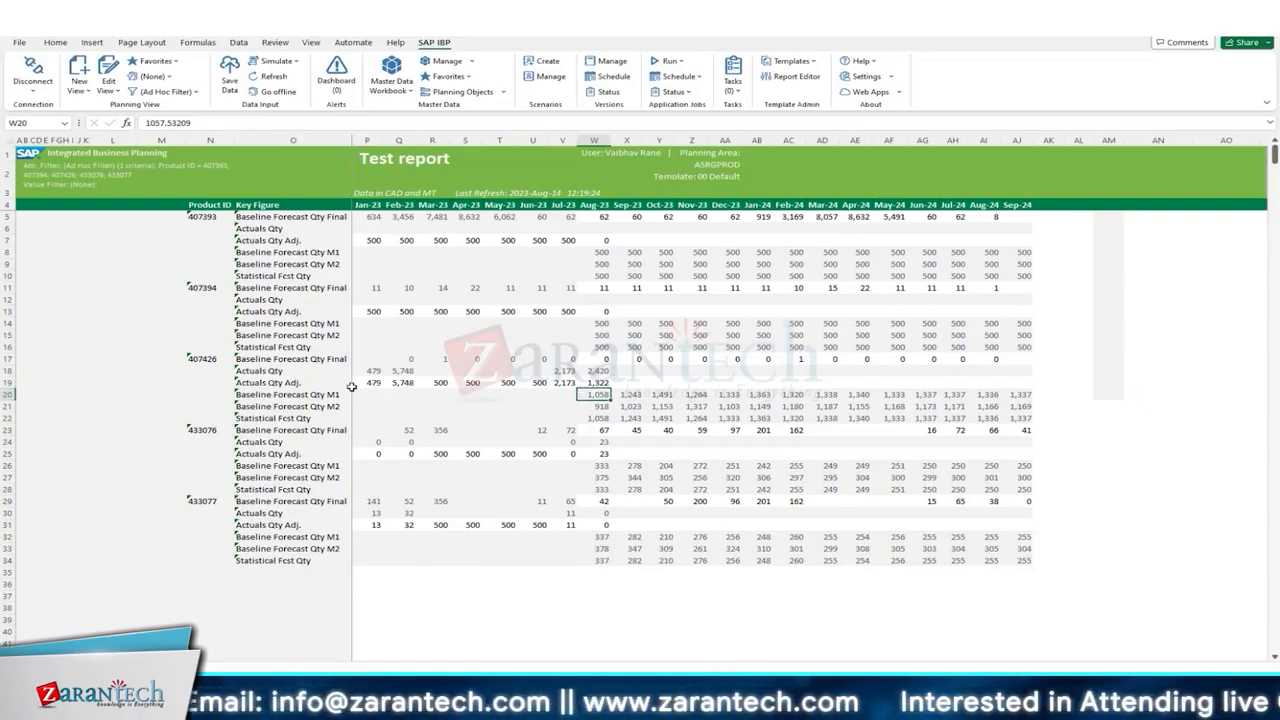
left_click_drag(597, 383, 539, 383)
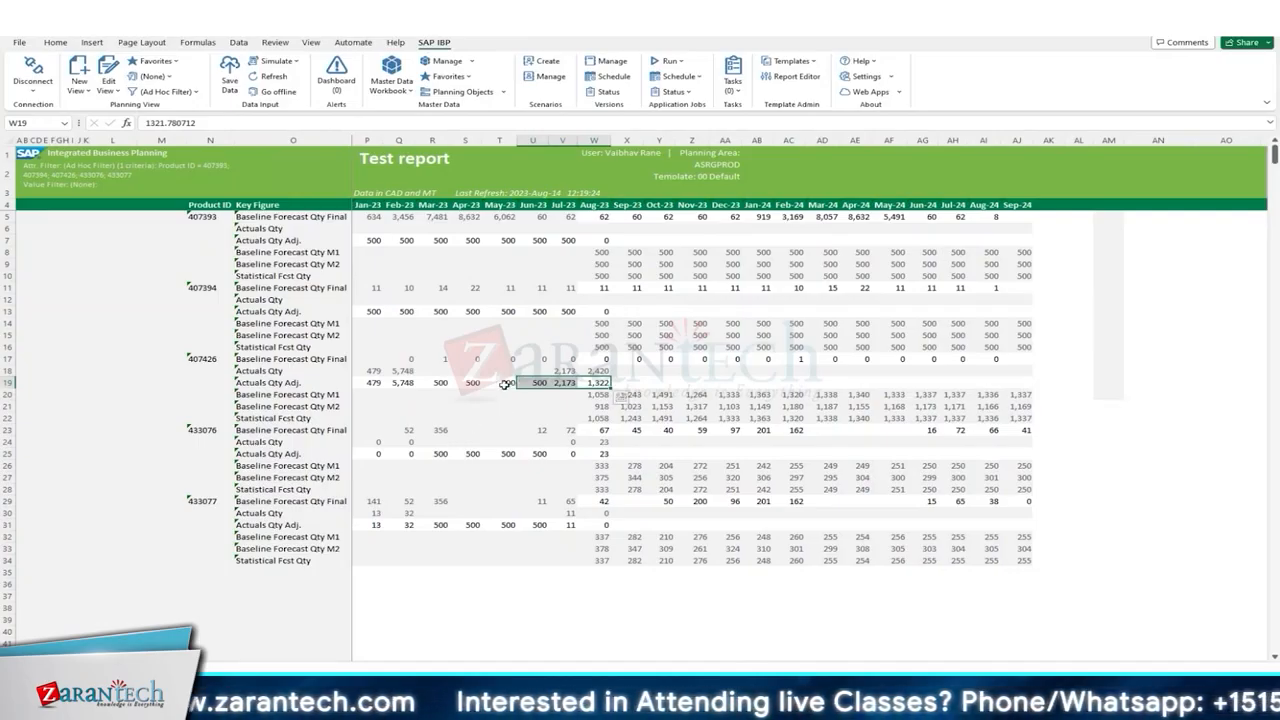
left_click_drag(505, 384, 551, 384)
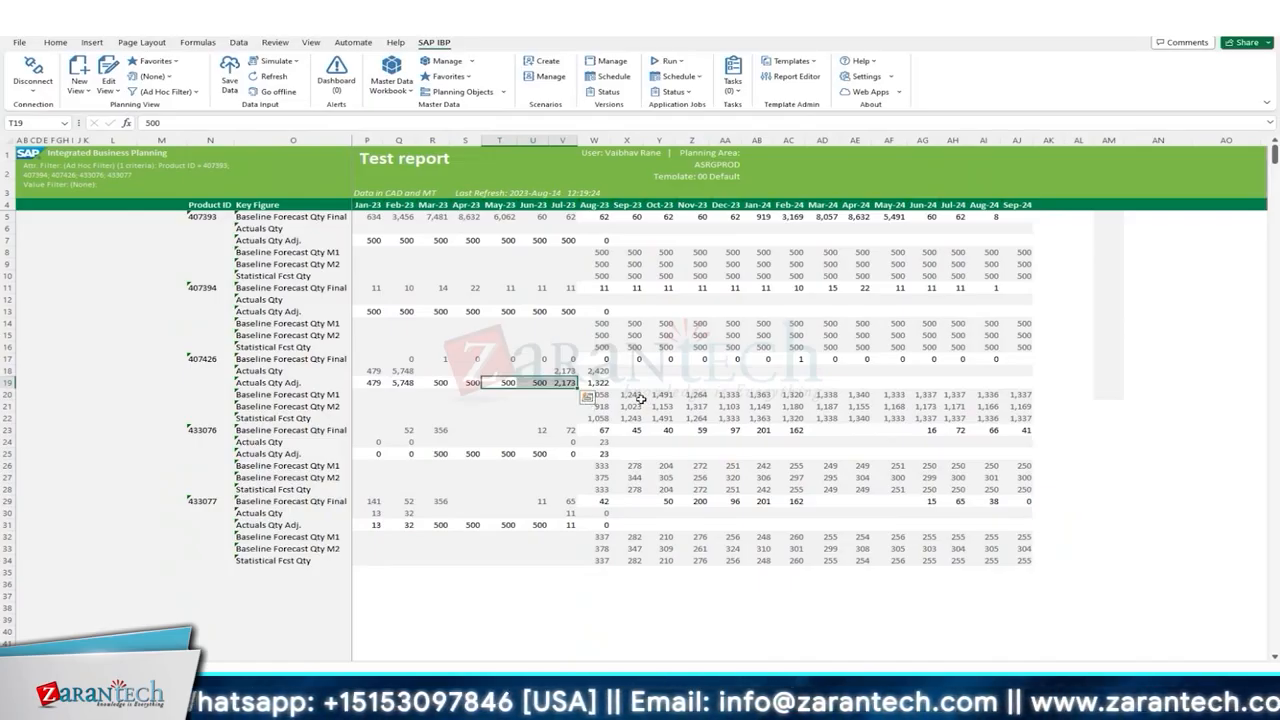
- Compare product 407426's Baseline Forecast Qty M1 and M2 values for the months from Sep-23 onward
left_click_drag(632, 397, 692, 395)
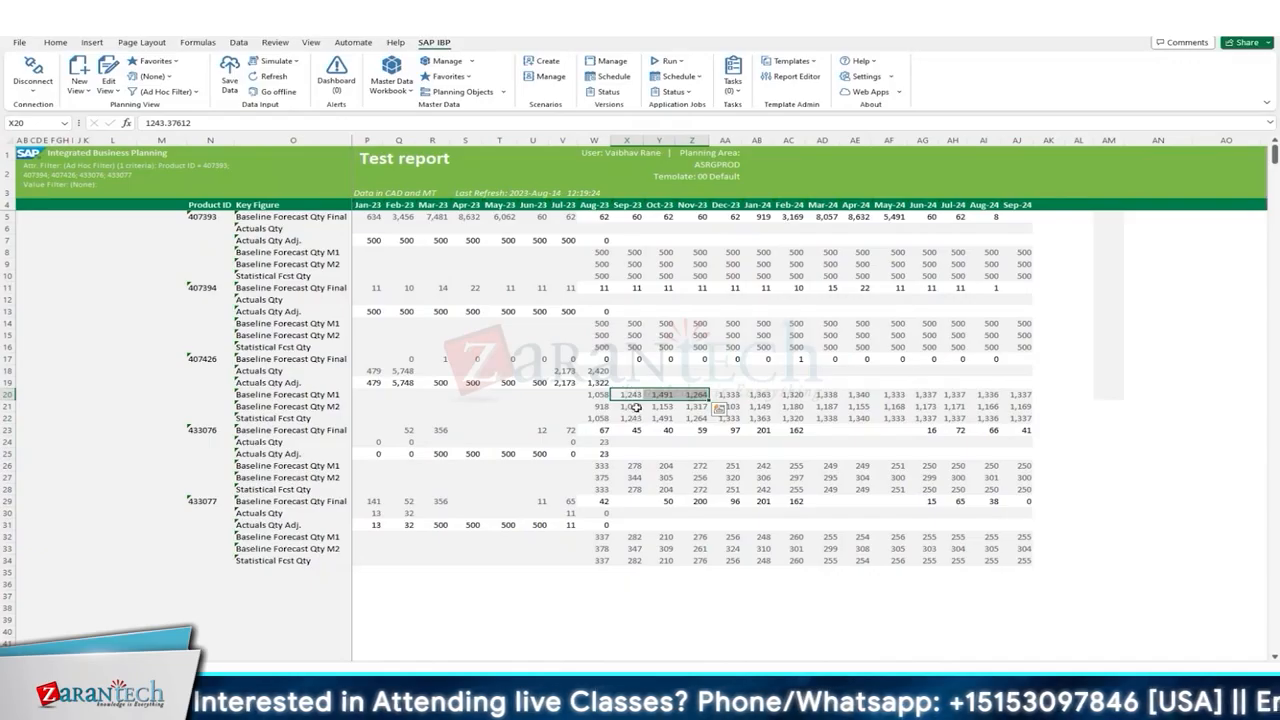
left_click_drag(635, 407, 757, 410)
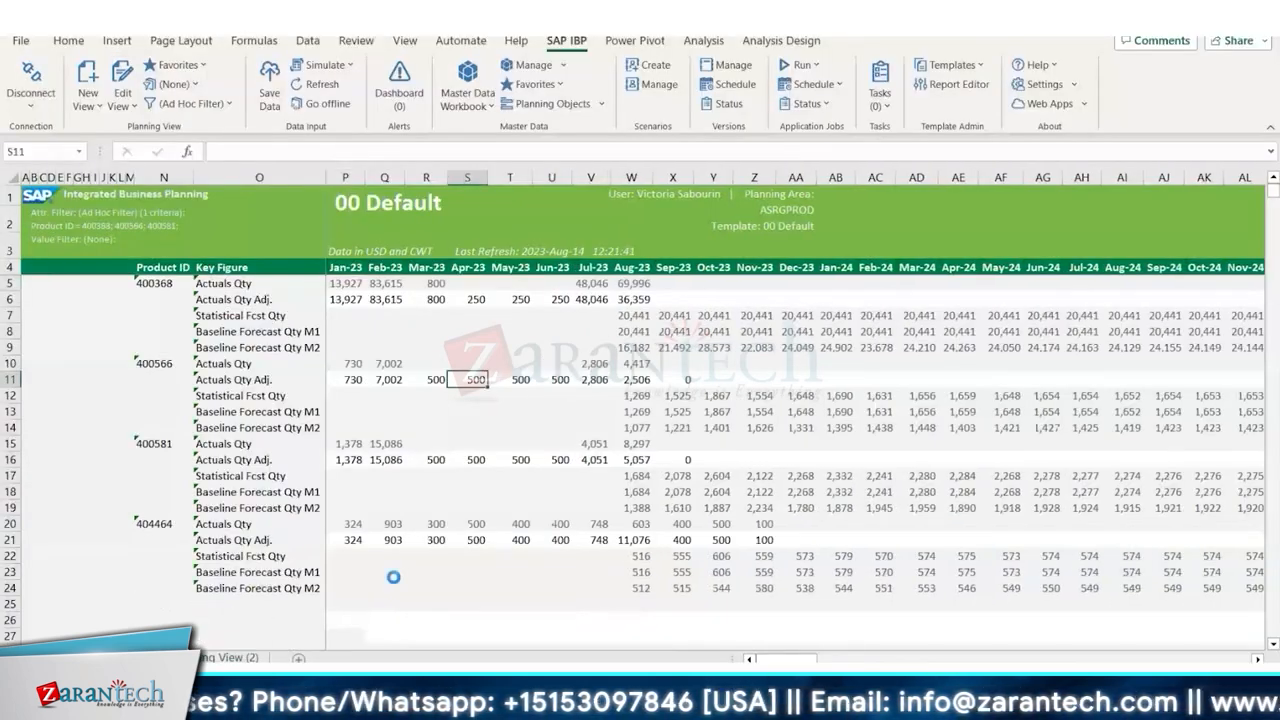
- Check product 400368's Statistical Fcst Qty for Sep-23, and compare product 404464's Aug-23 Actuals Qty with its Baseline Forecast Qty M1 through Nov-23
left_click(673, 316)
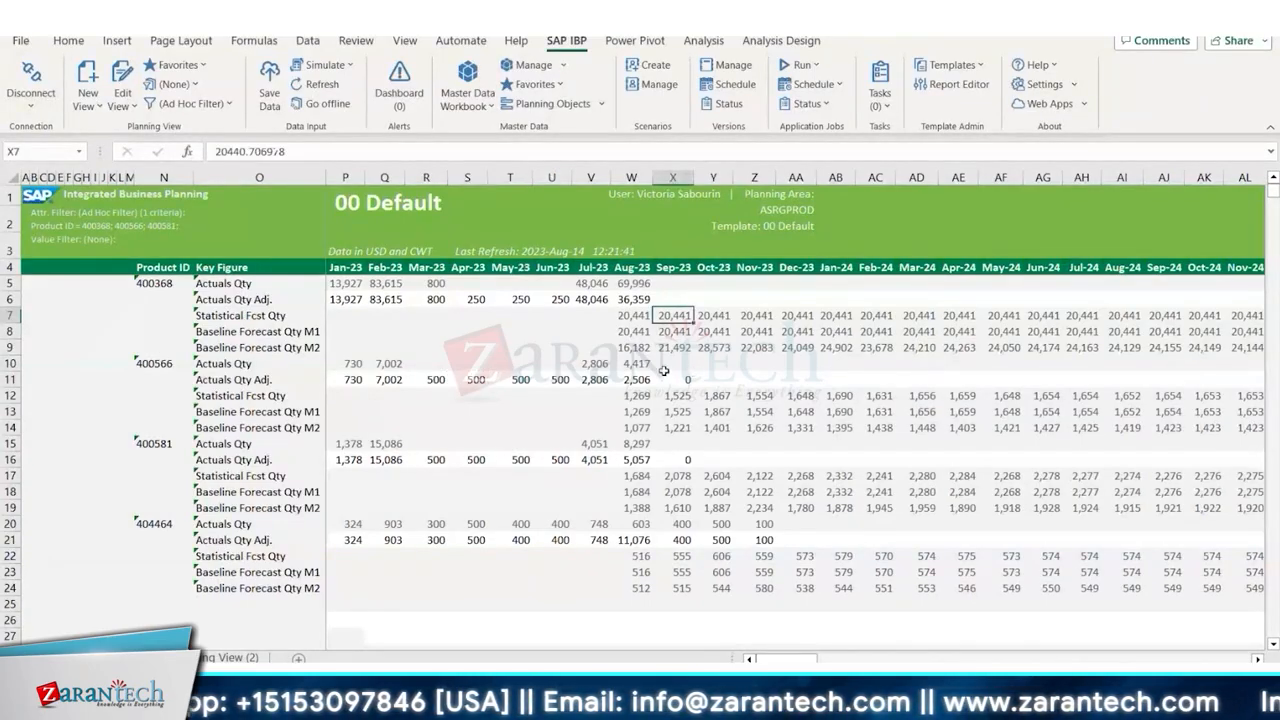
left_click(630, 573)
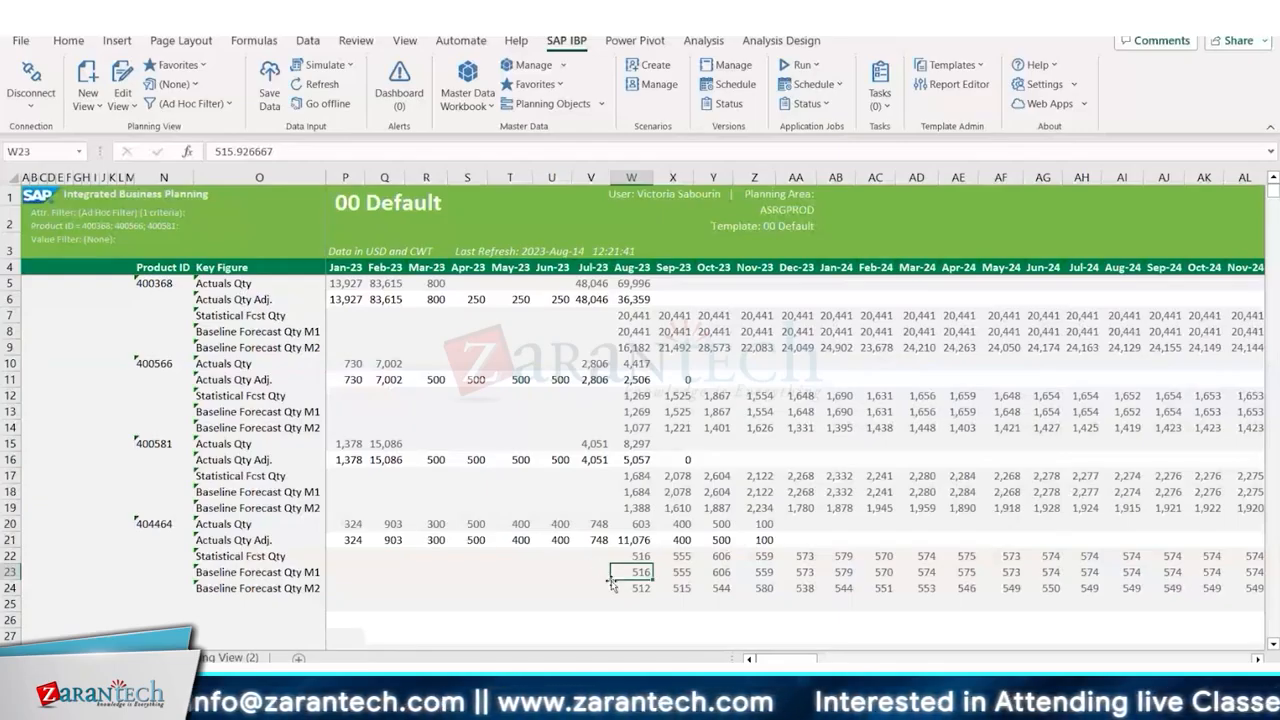
left_click(625, 524)
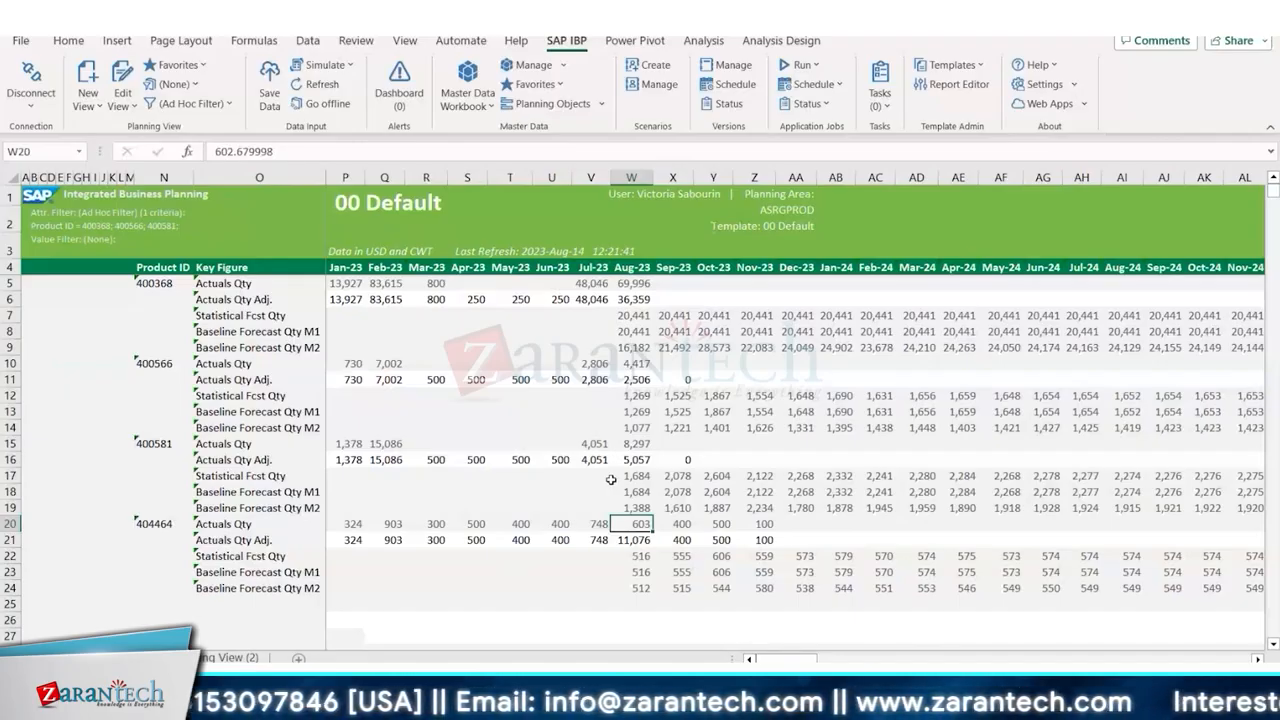
left_click(628, 570)
left_click(668, 573)
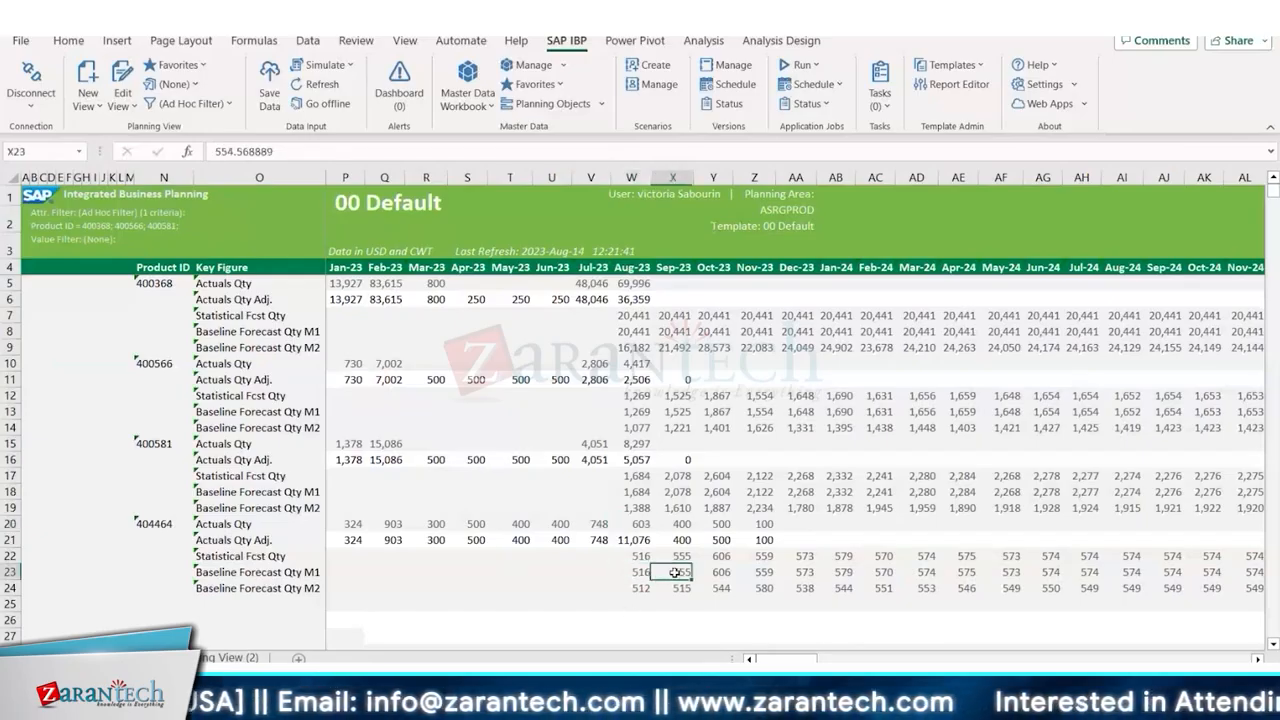
left_click_drag(668, 573, 764, 572)
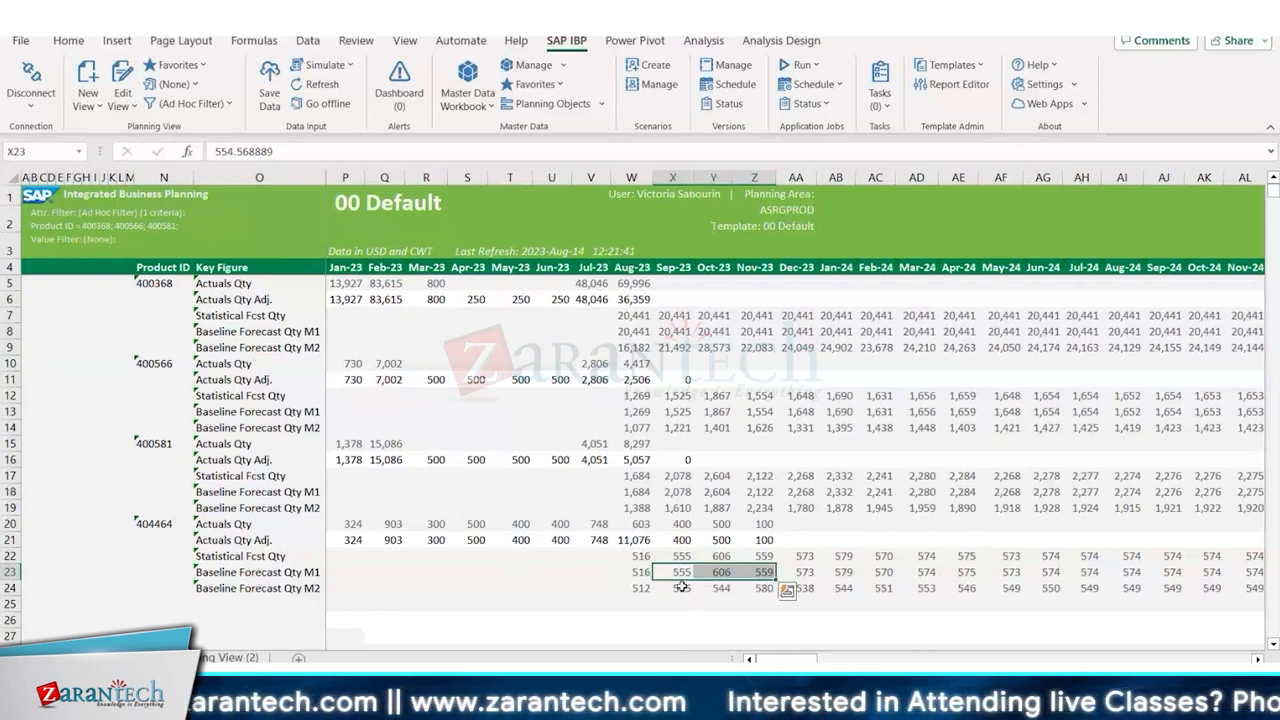
- Examine product 404464's Baseline Forecast Qty M2 over successive month ranges between Sep-23 and Feb-24, ending on Oct-23
left_click_drag(680, 588, 760, 572)
left_click_drag(680, 588, 764, 588)
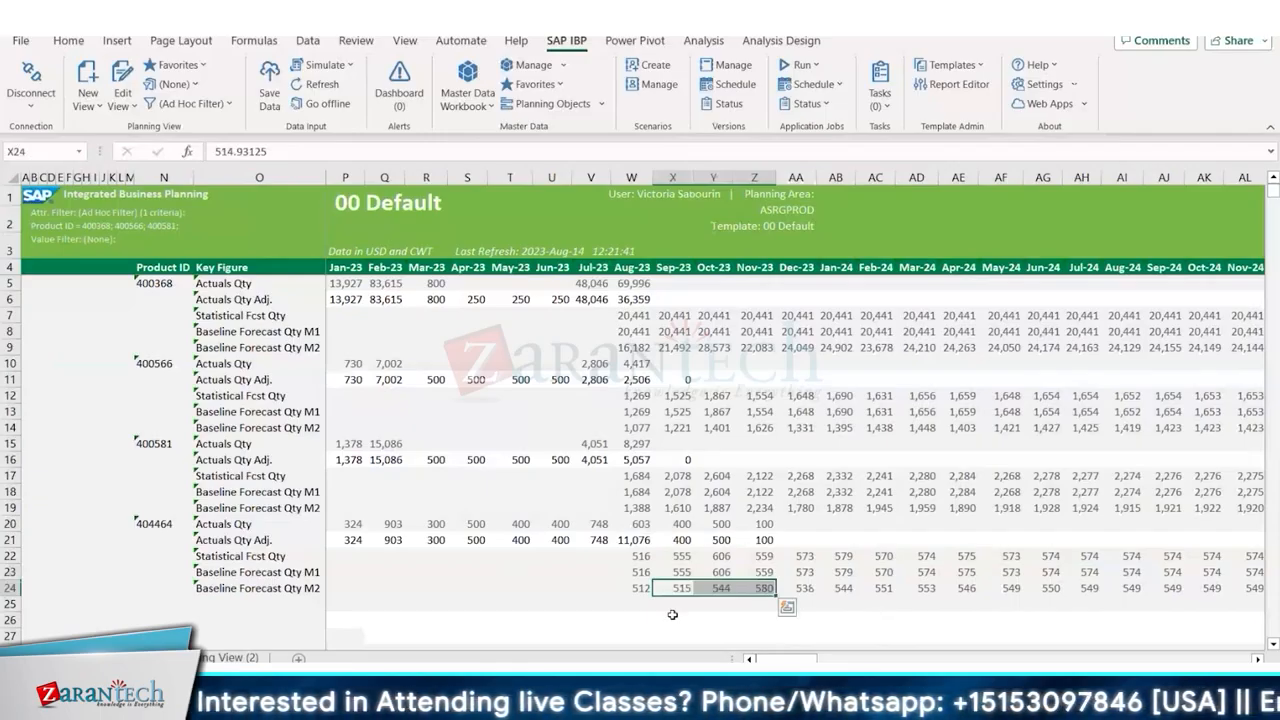
key("shift+Right")
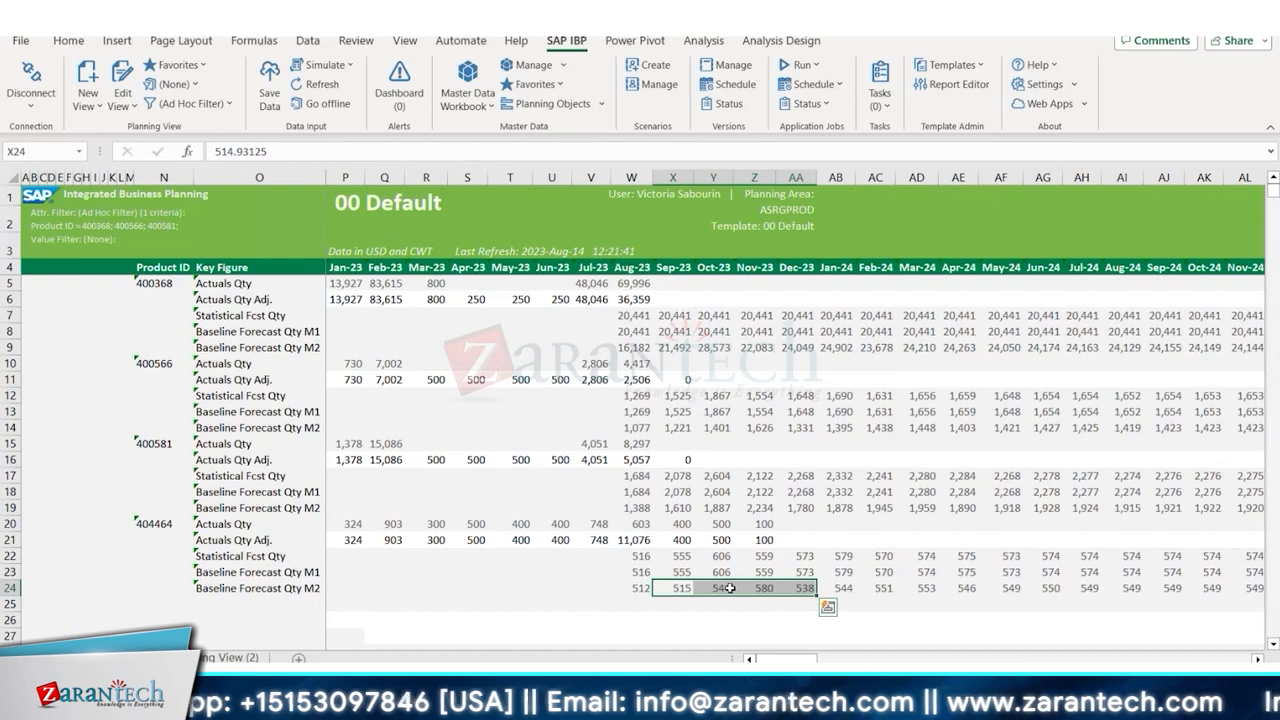
left_click_drag(730, 588, 833, 590)
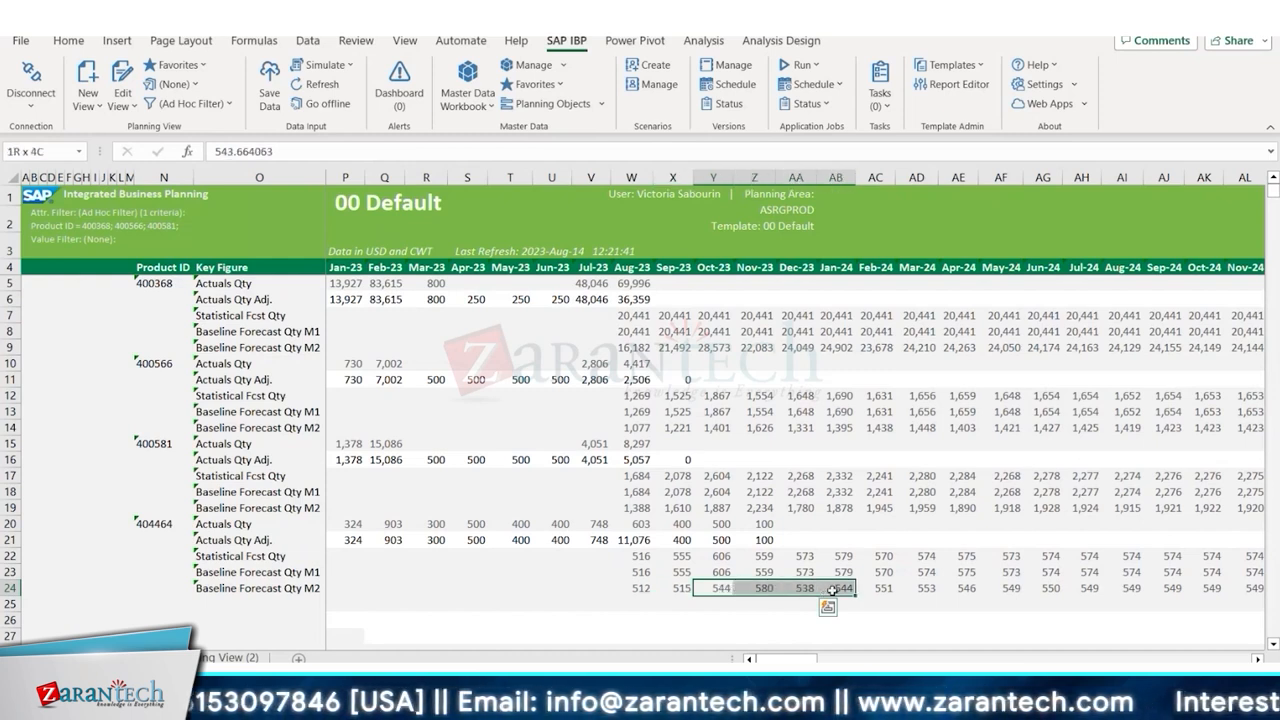
left_click_drag(723, 591, 875, 592)
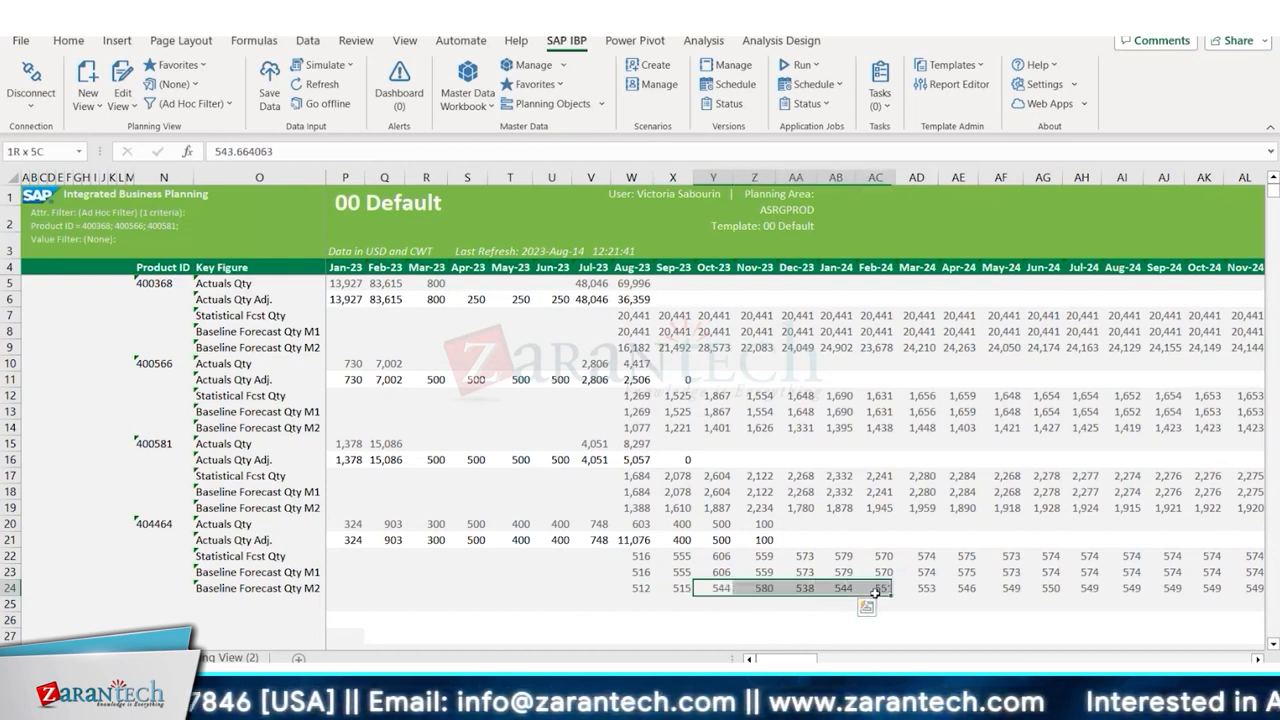
left_click(718, 590)
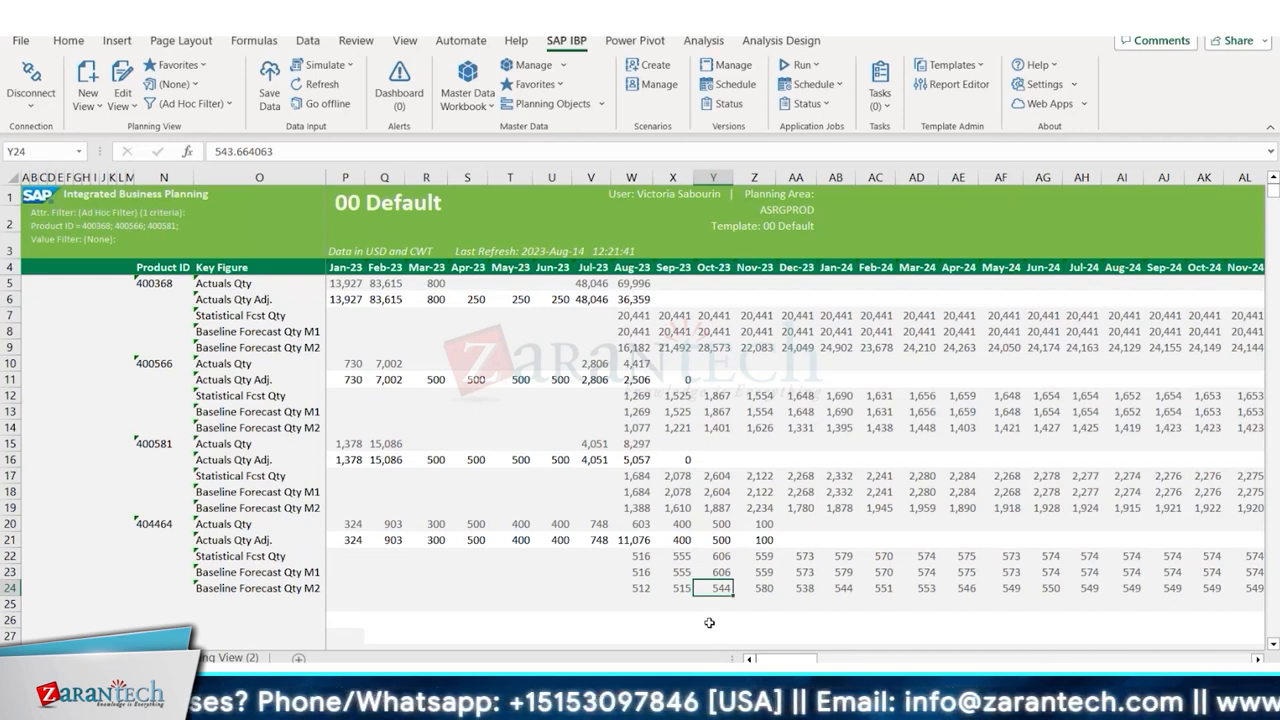
- Open the business log of the latest statistical forecasting job and filter it by Product ID 404464
left_click(806, 103)
left_click(787, 273)
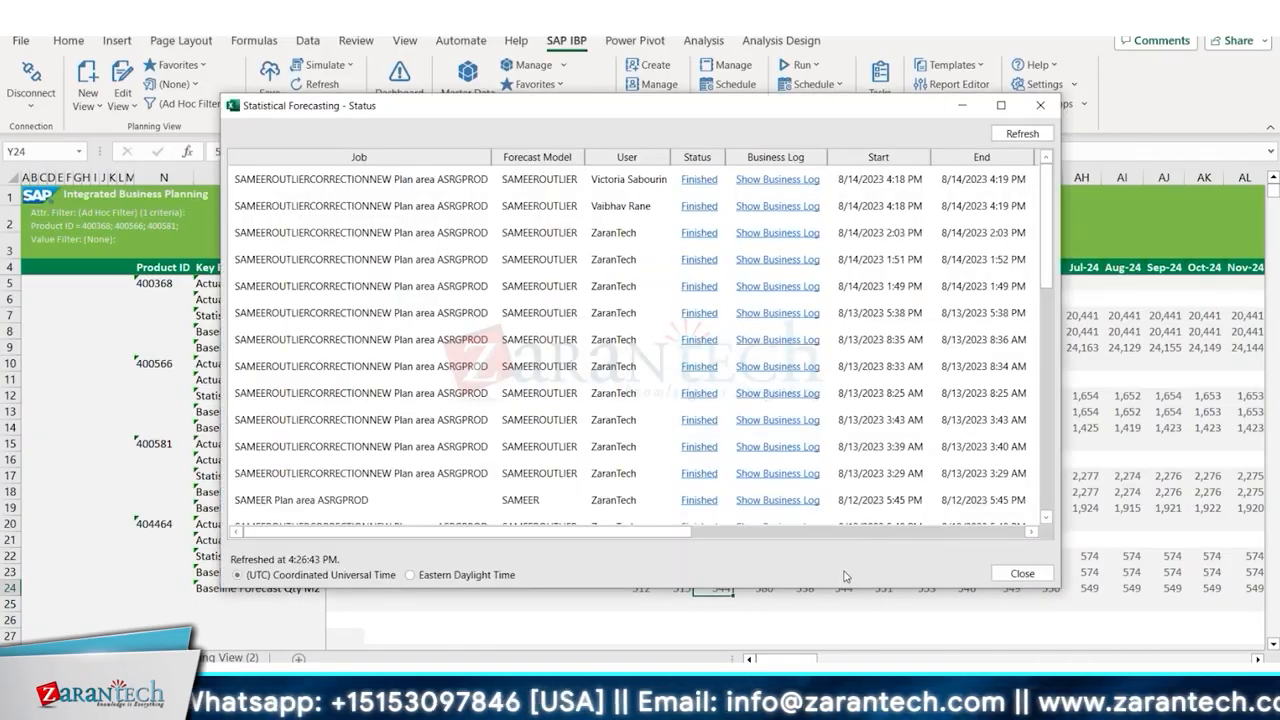
left_click(761, 190)
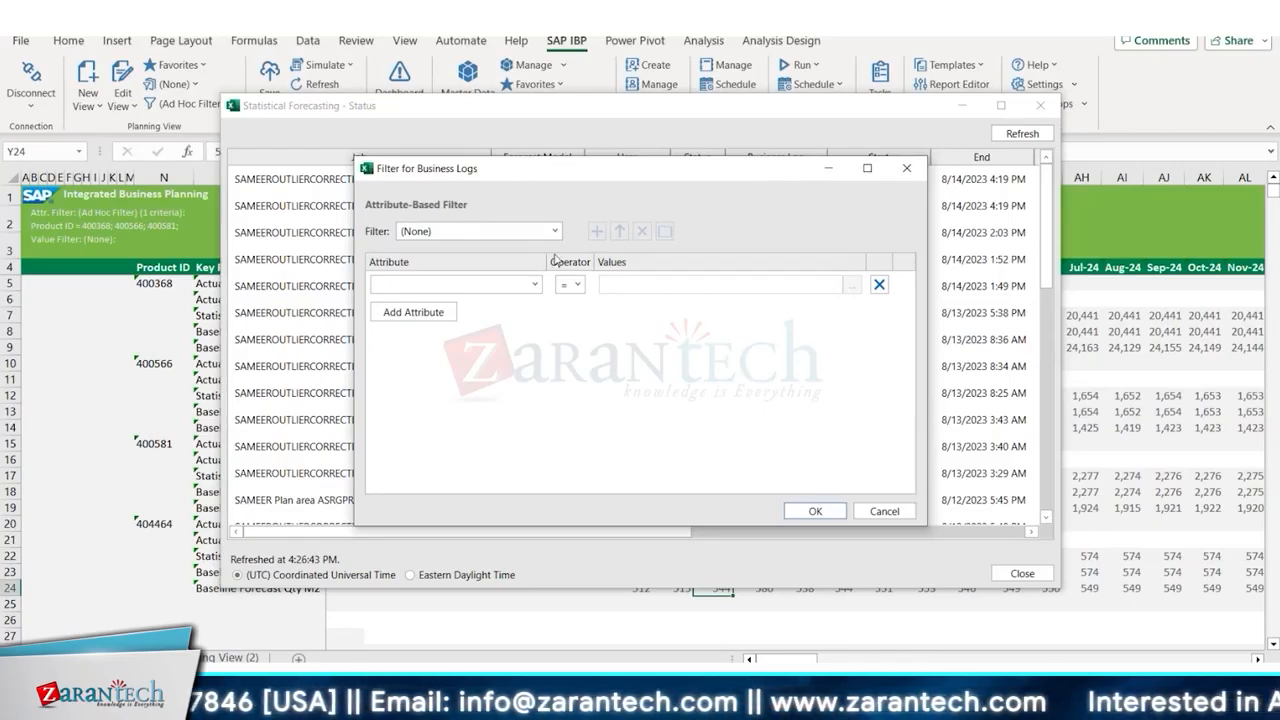
left_click(538, 285)
left_click(400, 298)
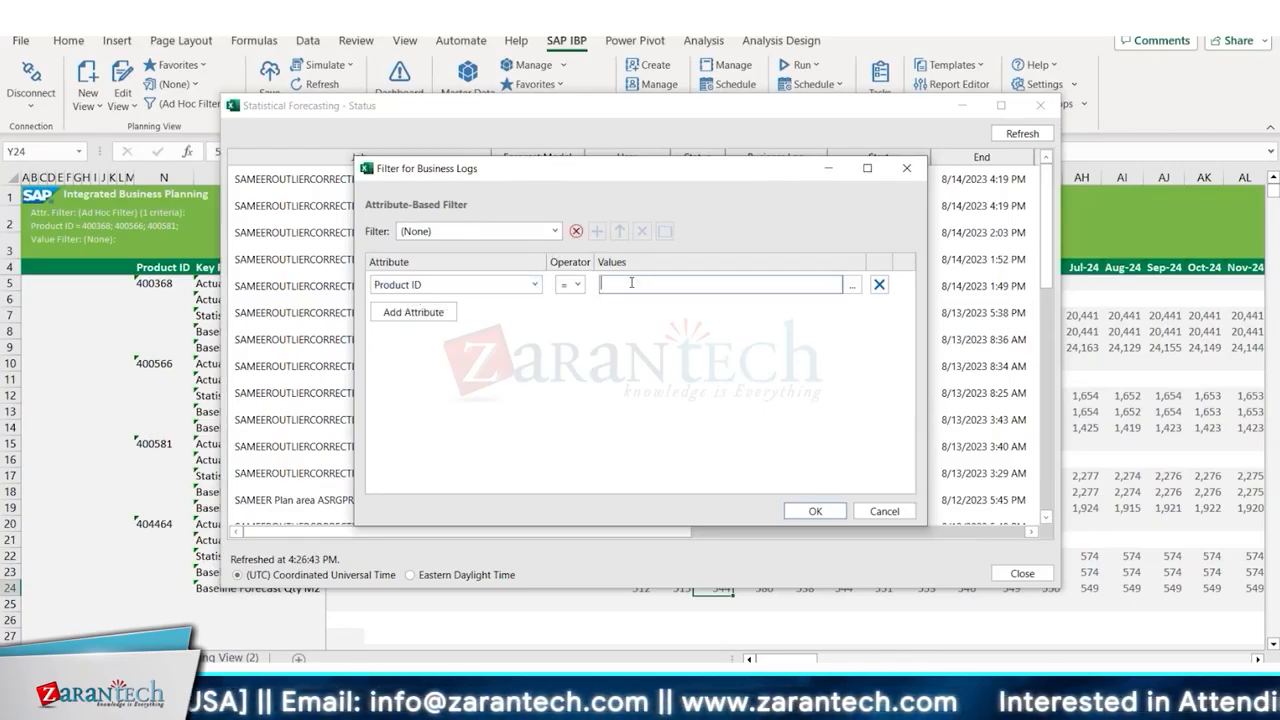
type("404464;")
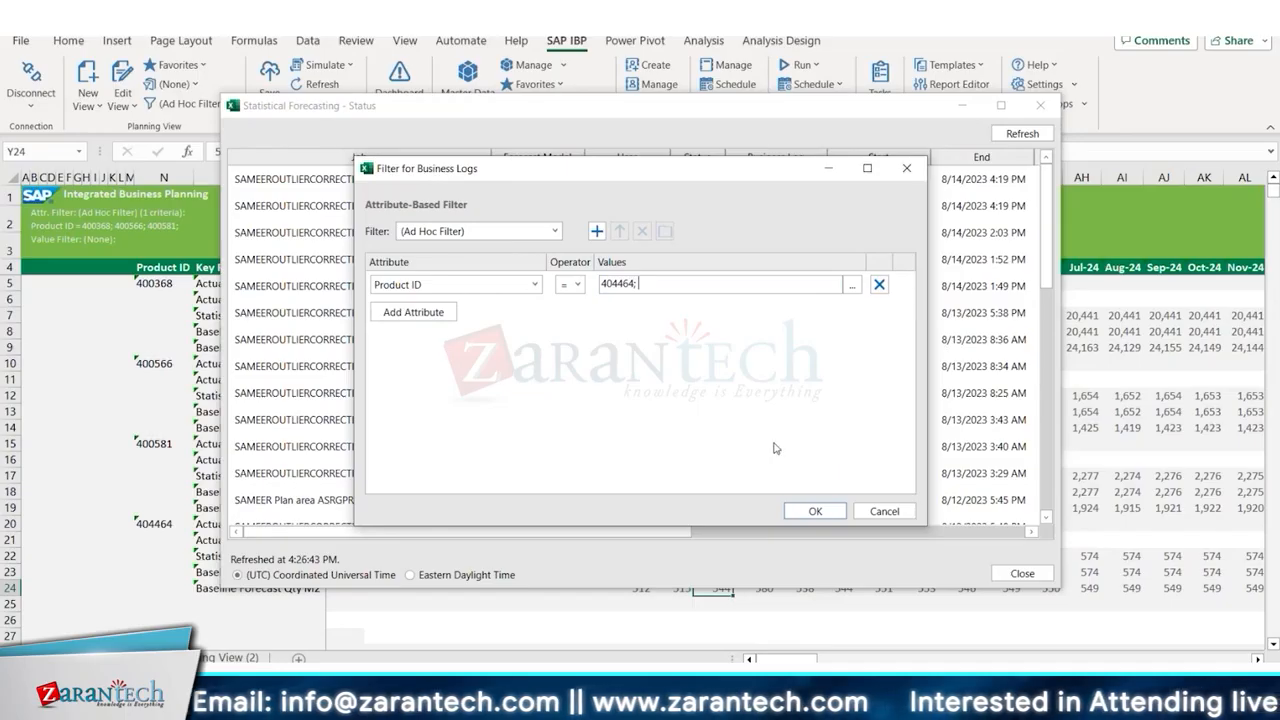